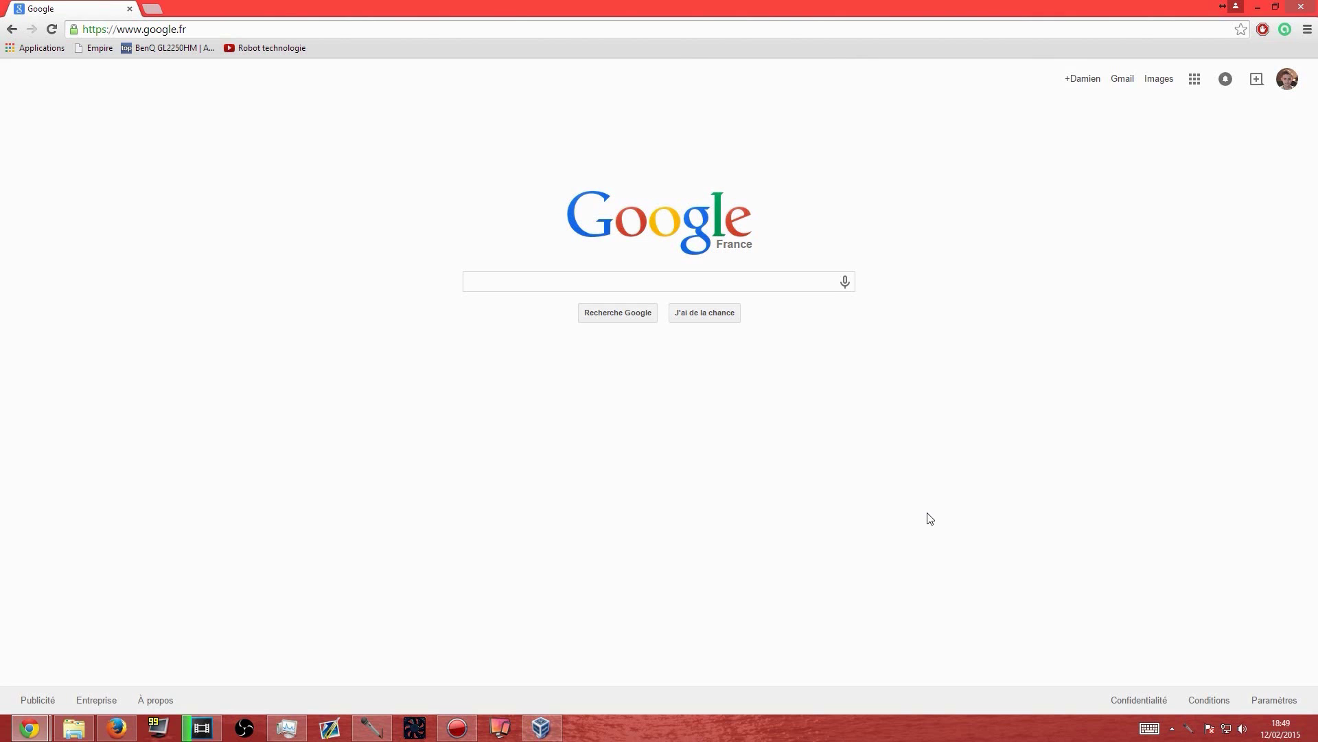
Load youtube.com in a new tab beside the Google tab and switch to it.
click(155, 8)
text(youtube.com)
key(Return)
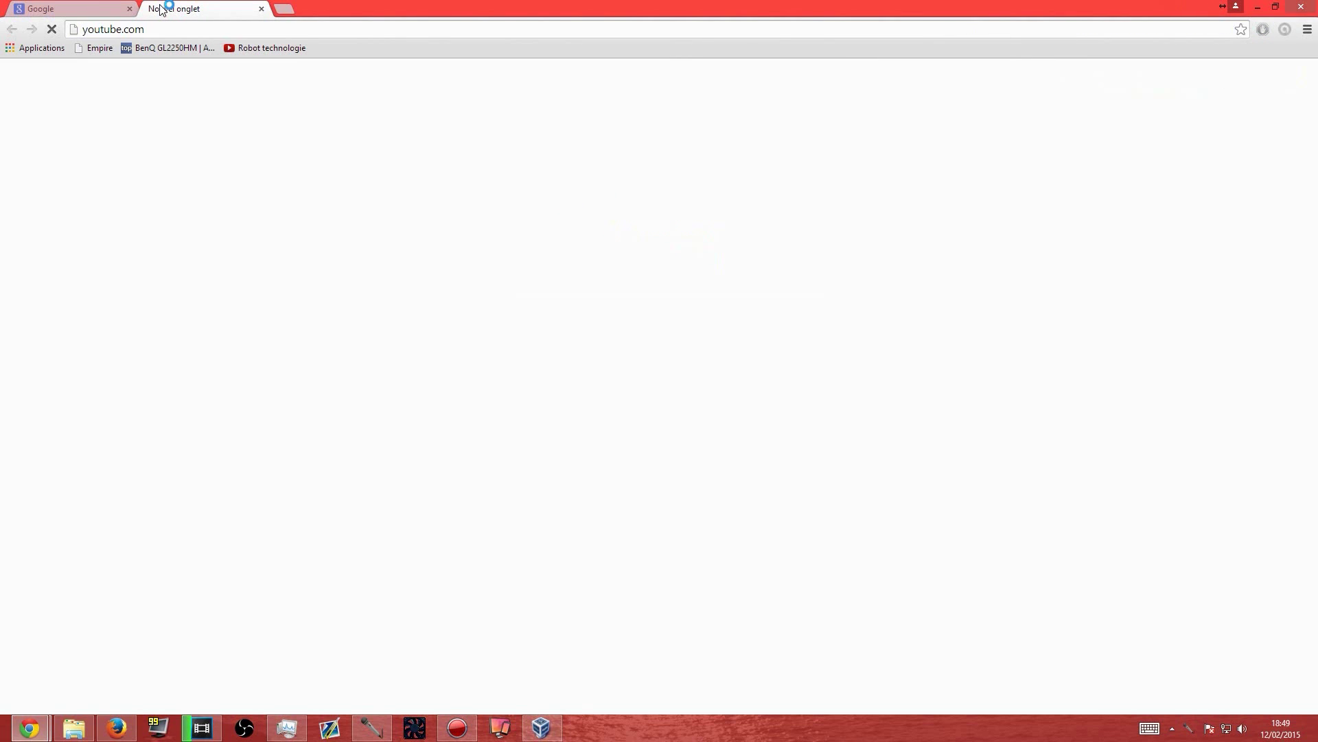
click(105, 8)
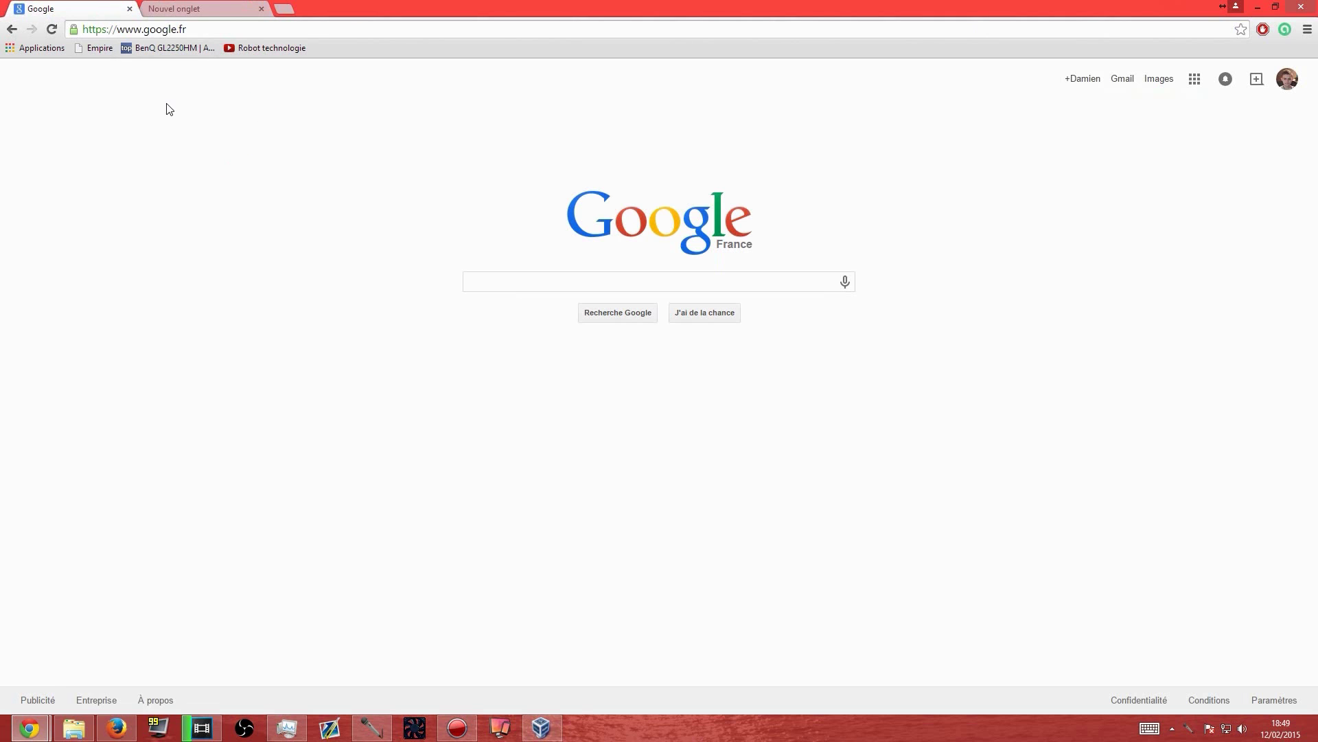
click(523, 279)
click(182, 8)
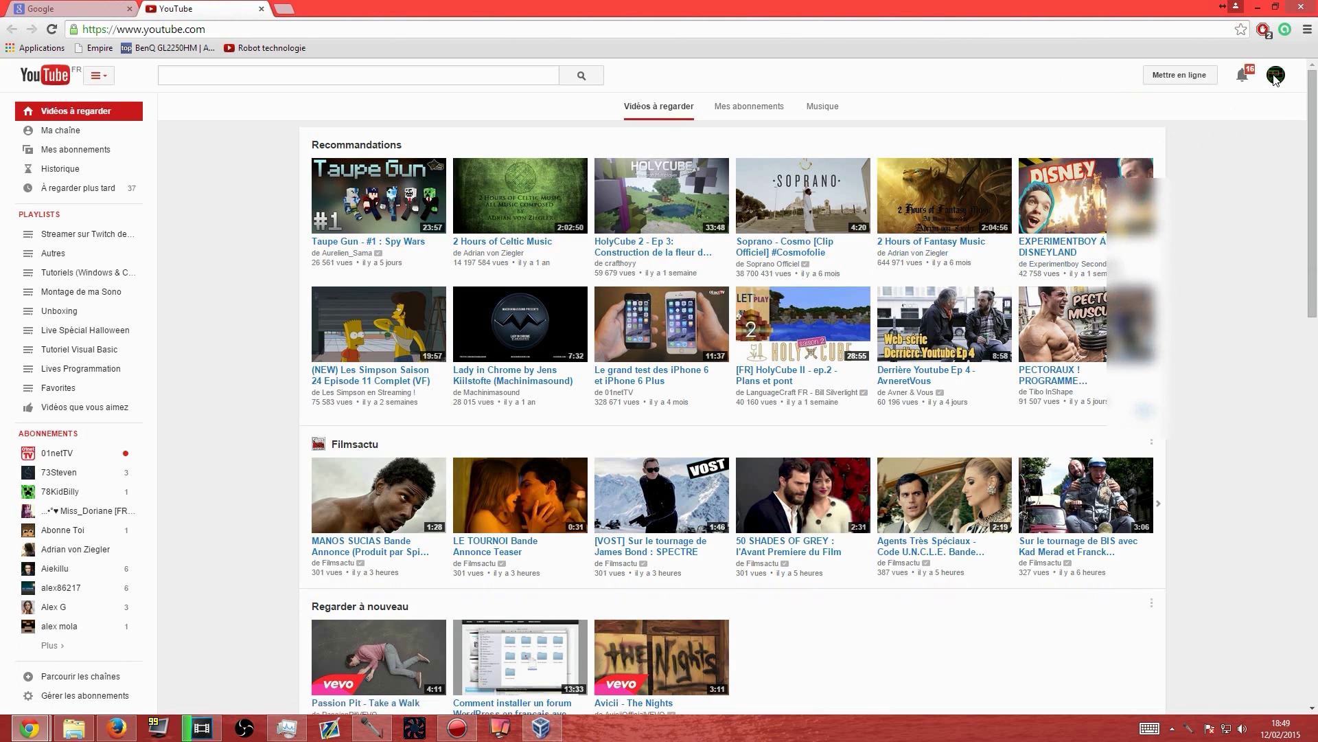
Show all 51 uploaded videos in Creator Studio, scroll through them, then close the YouTube tab.
click(1276, 77)
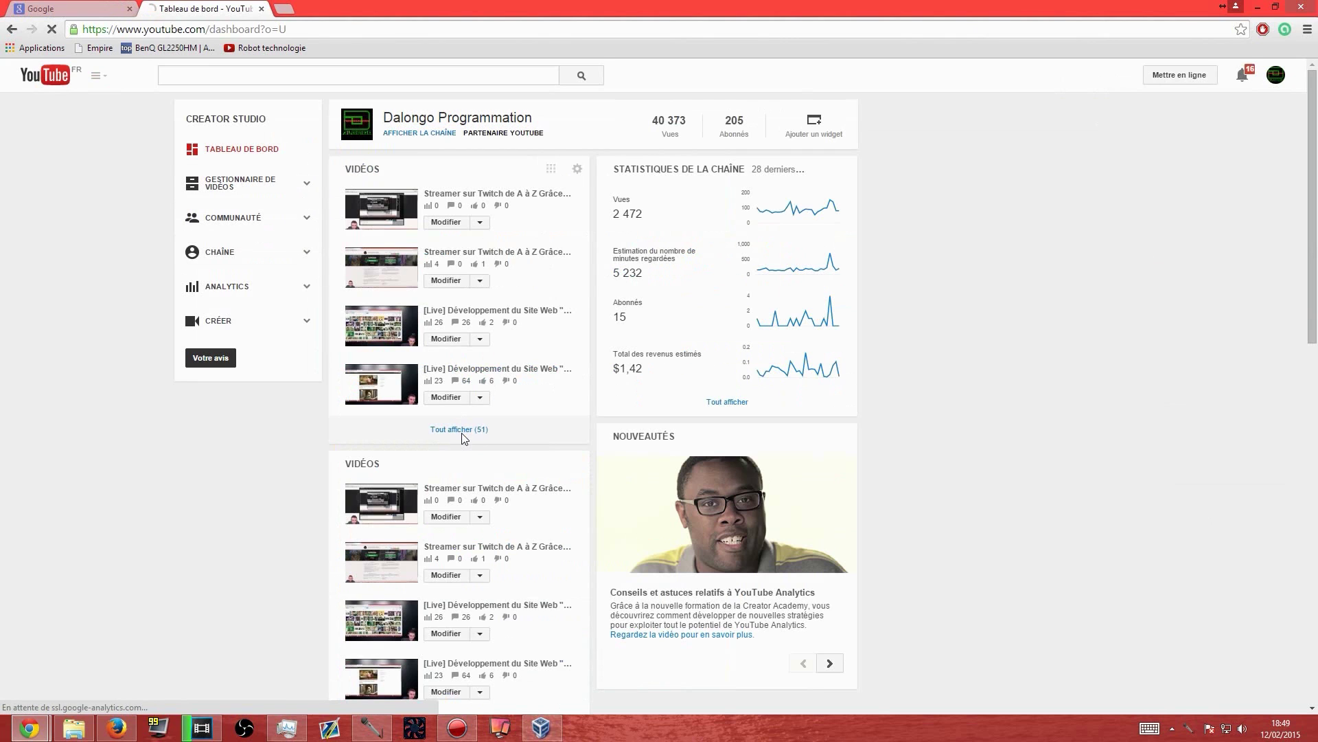
click(465, 433)
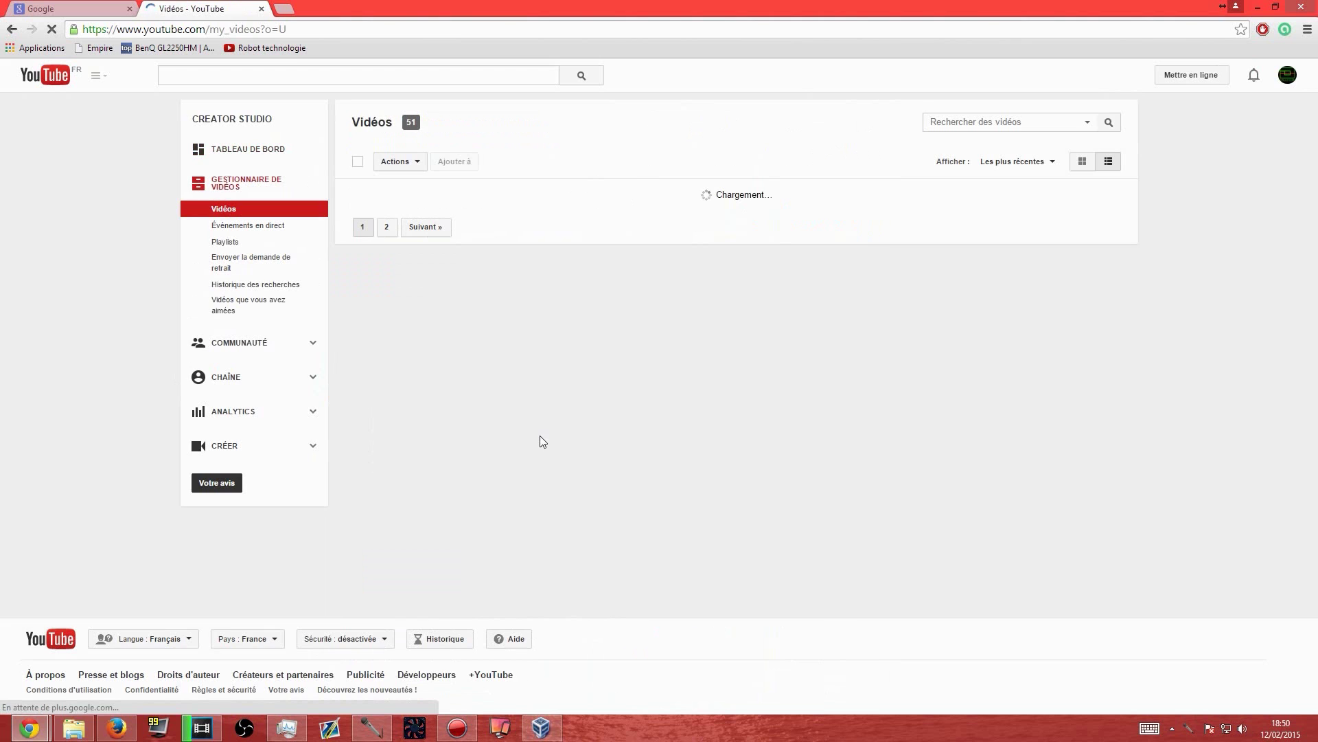
scroll(542, 438, down, 2)
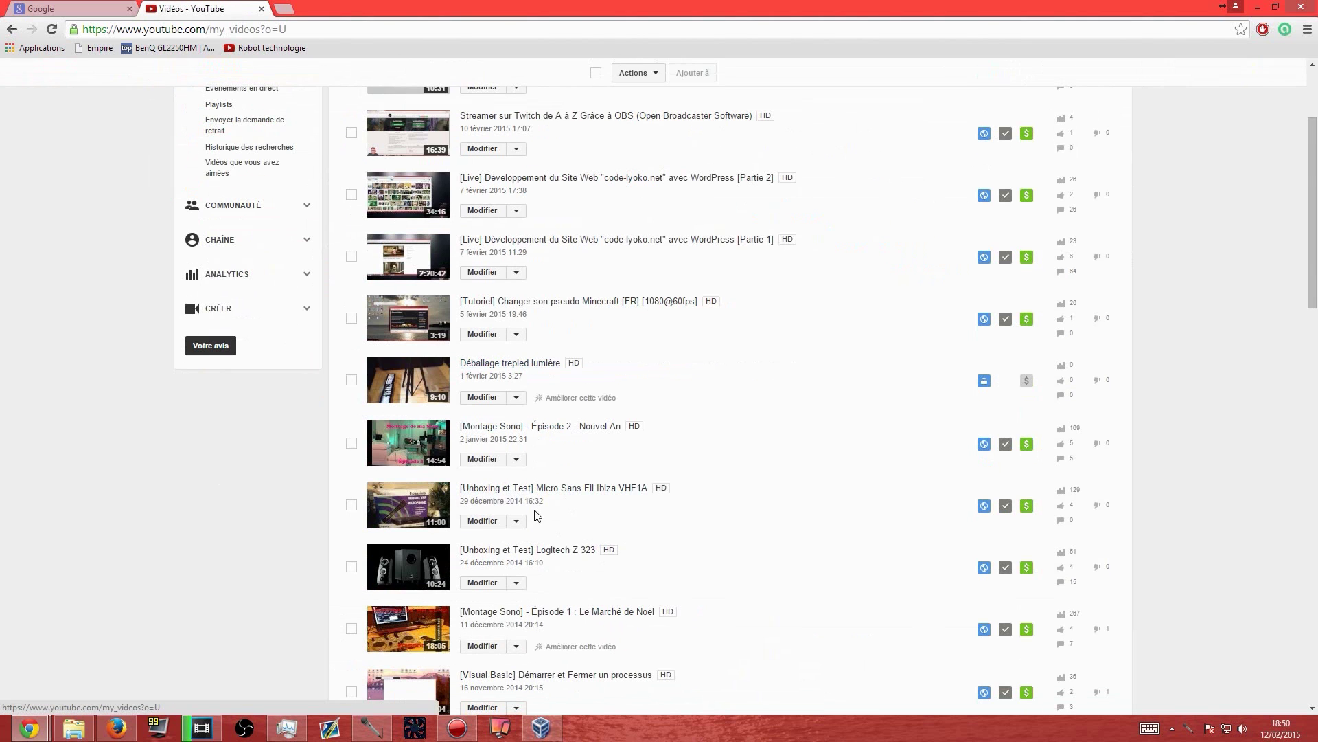
scroll(540, 481, down, 6)
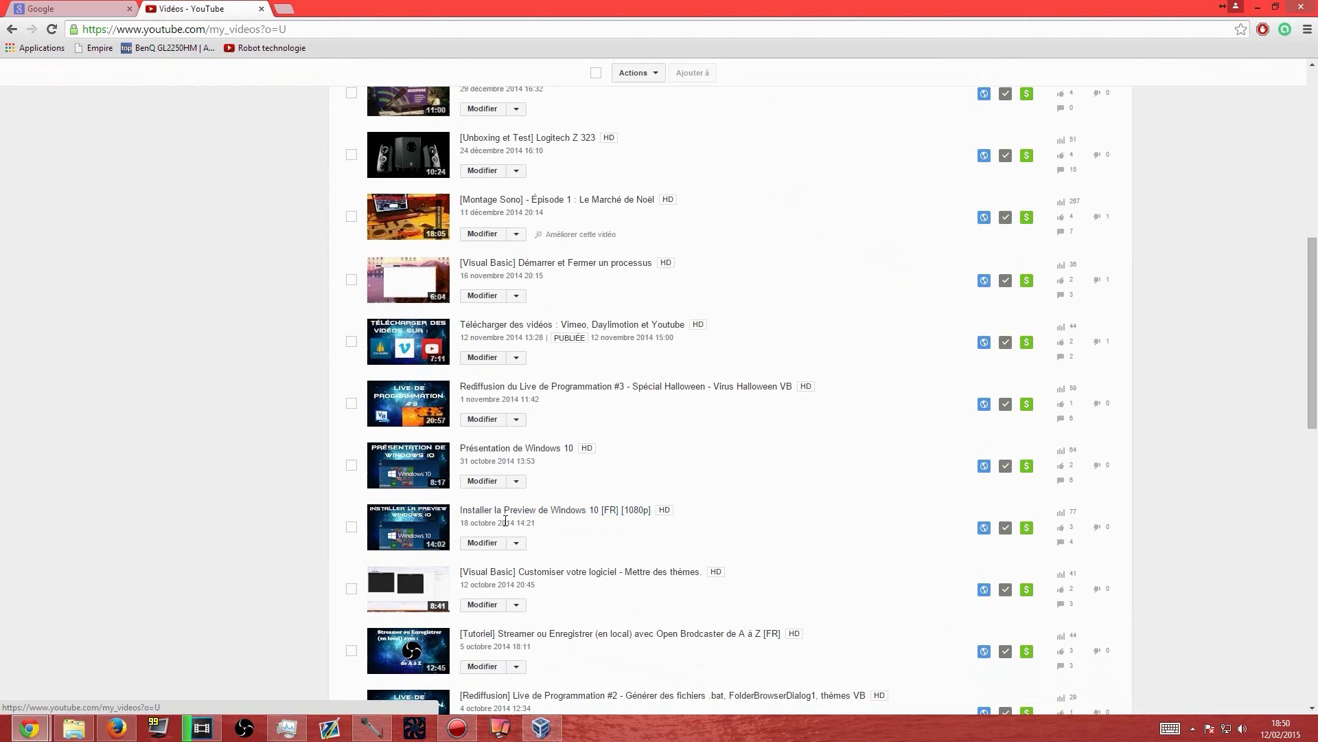
middle_click(165, 8)
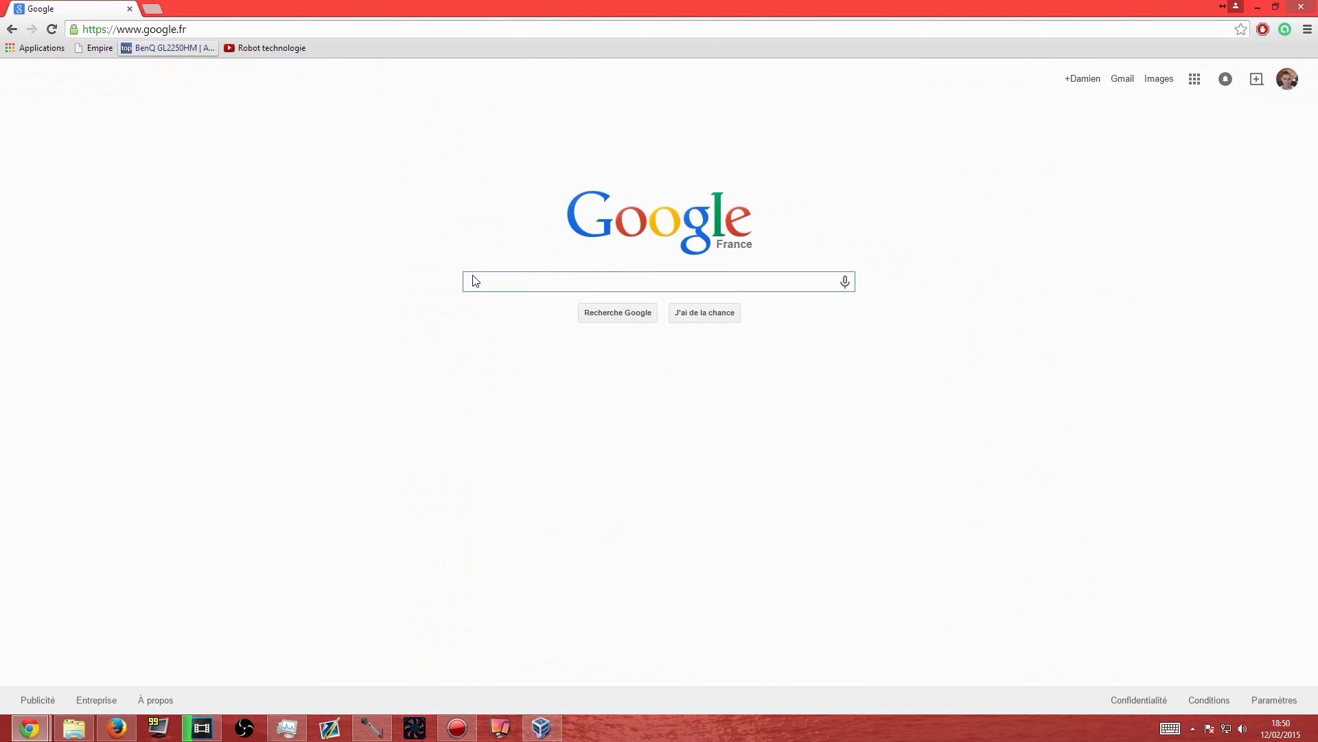
Search Google for 'windows 10'.
text(windows)
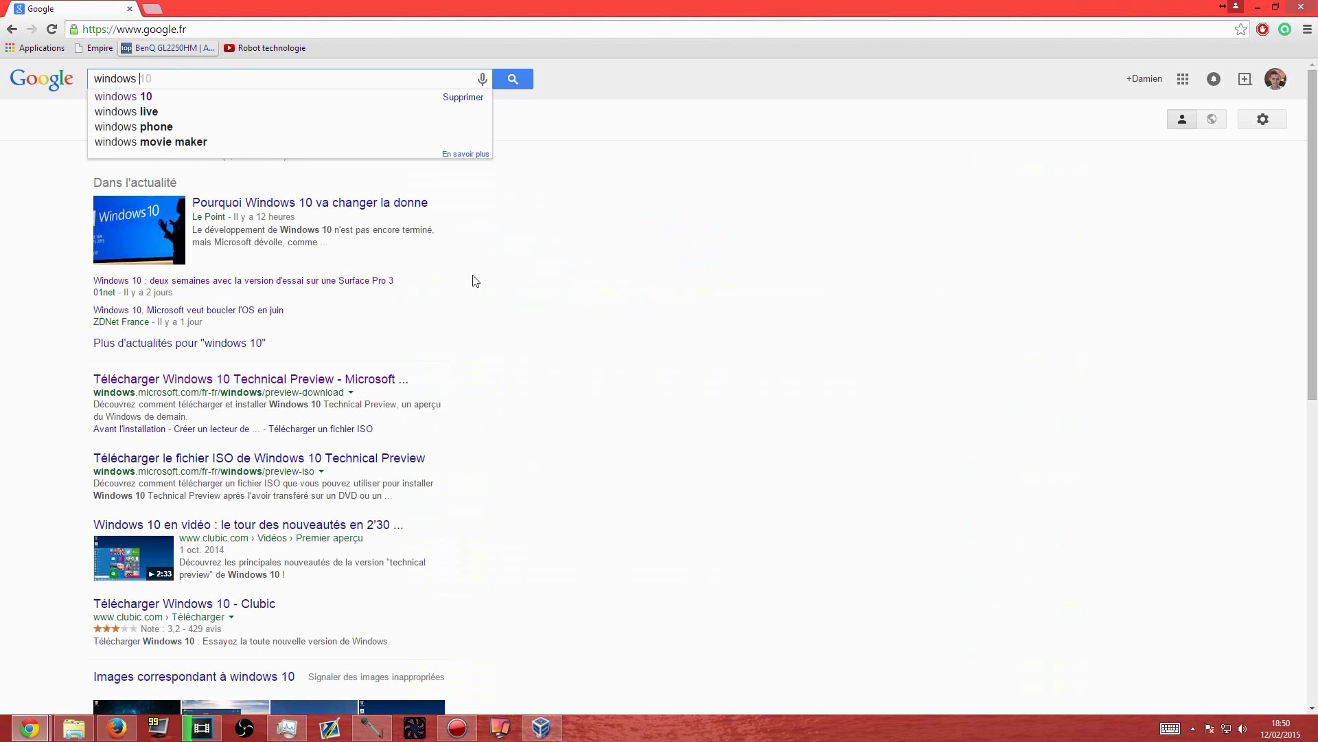
key(Down)
key(Return)
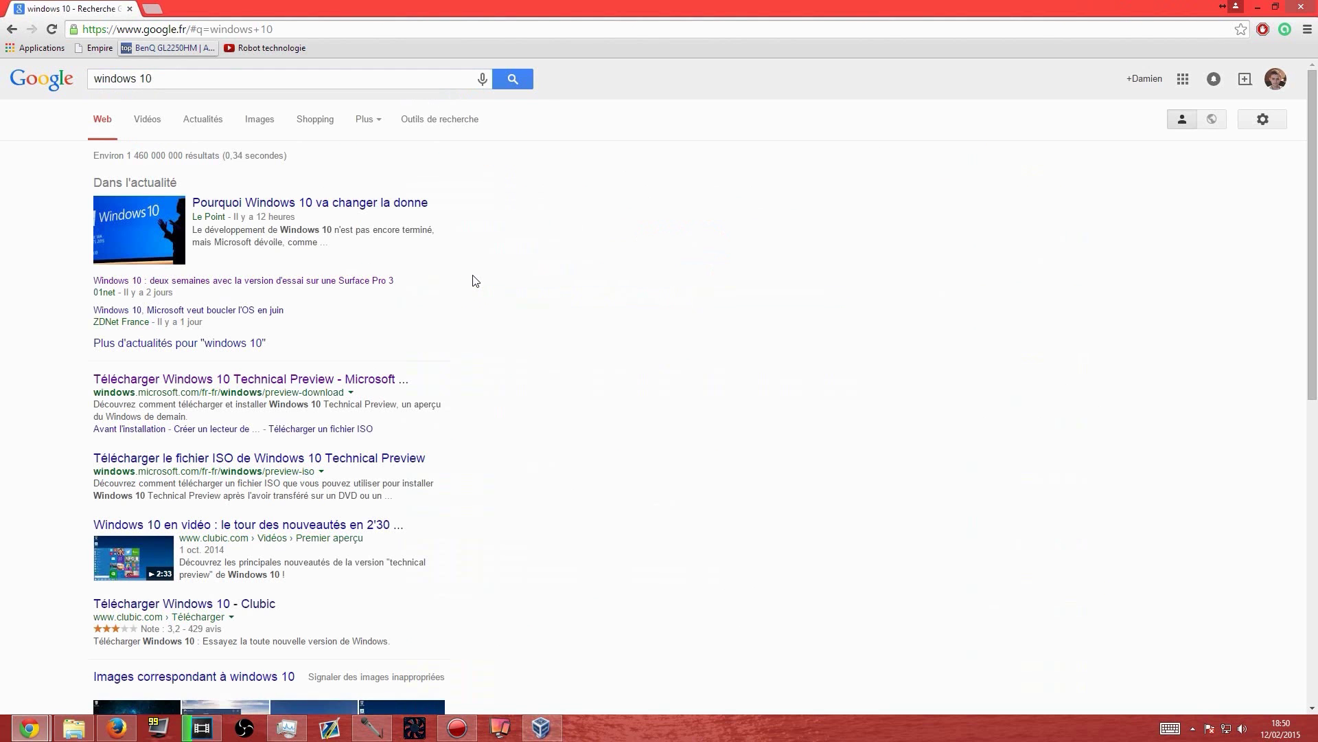
Open Microsoft's Windows 10 Technical Preview download page and expand the Français links.
drag(94, 392, 214, 396)
click(212, 383)
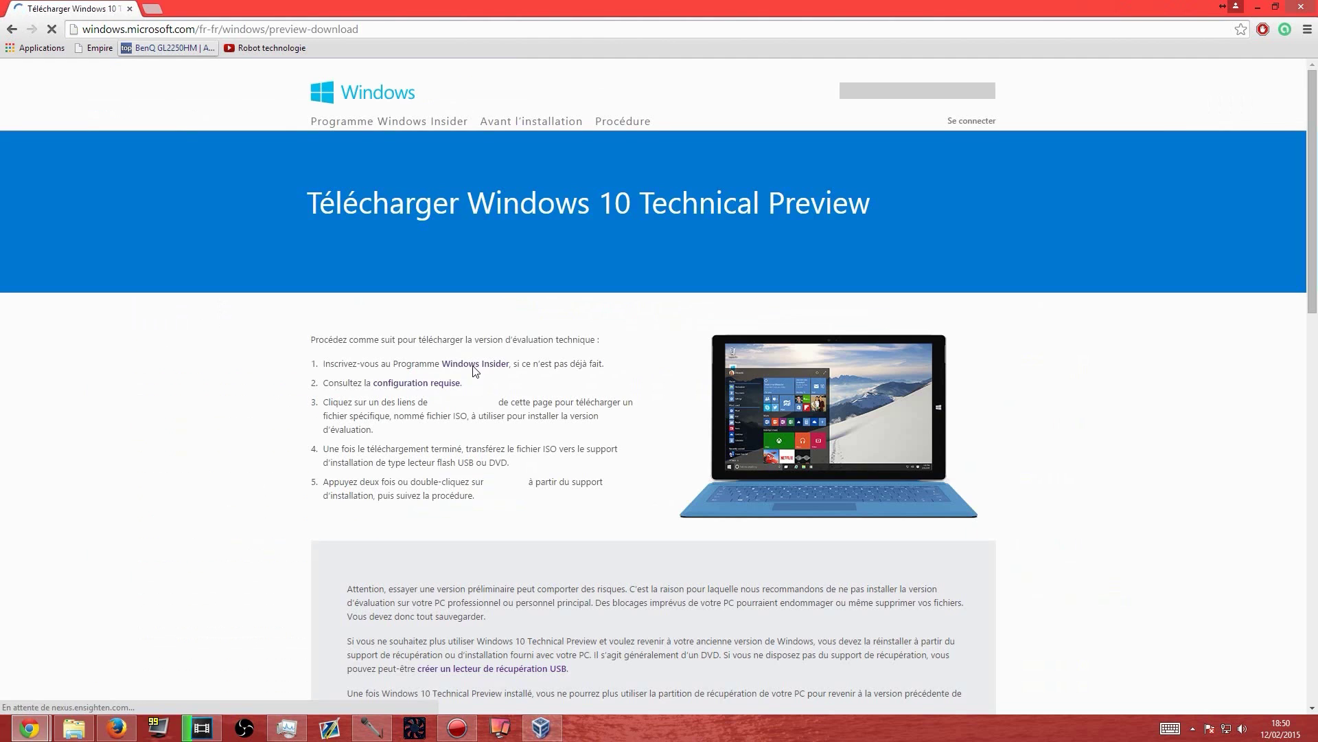
scroll(472, 371, down, 9)
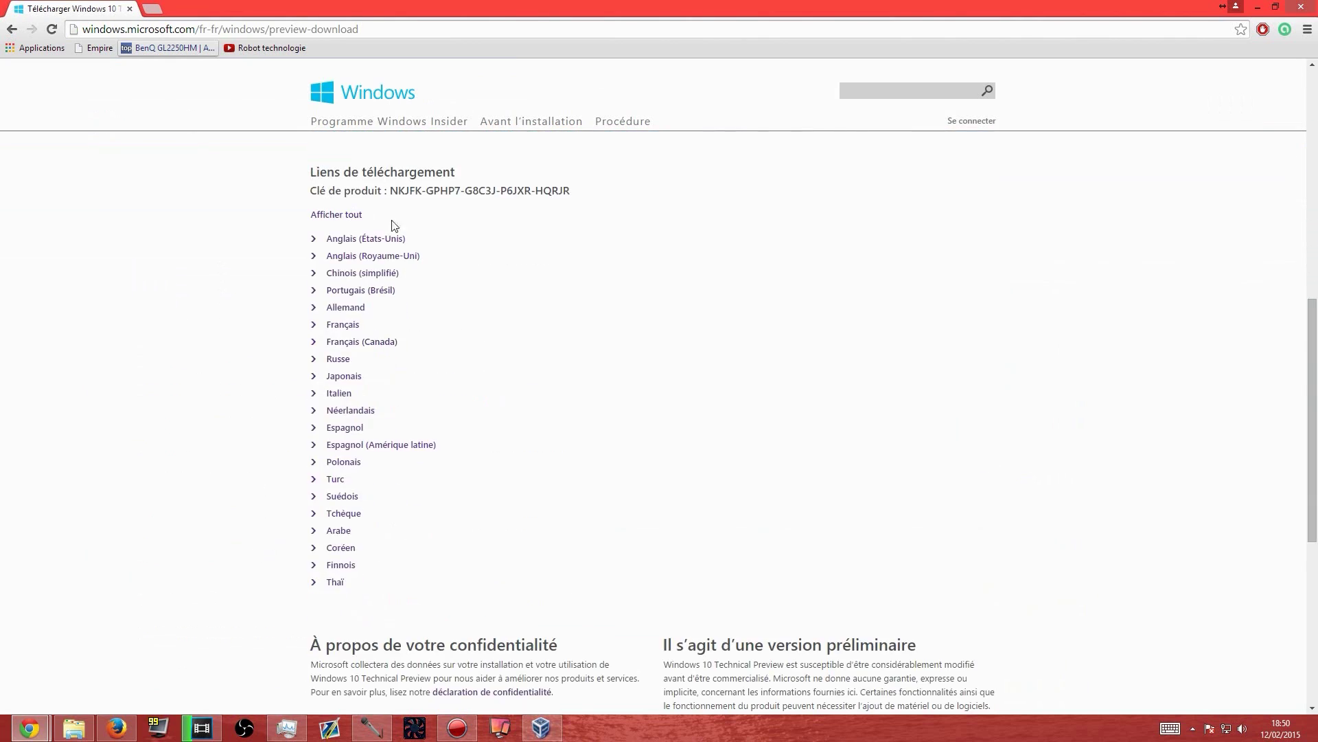
click(345, 327)
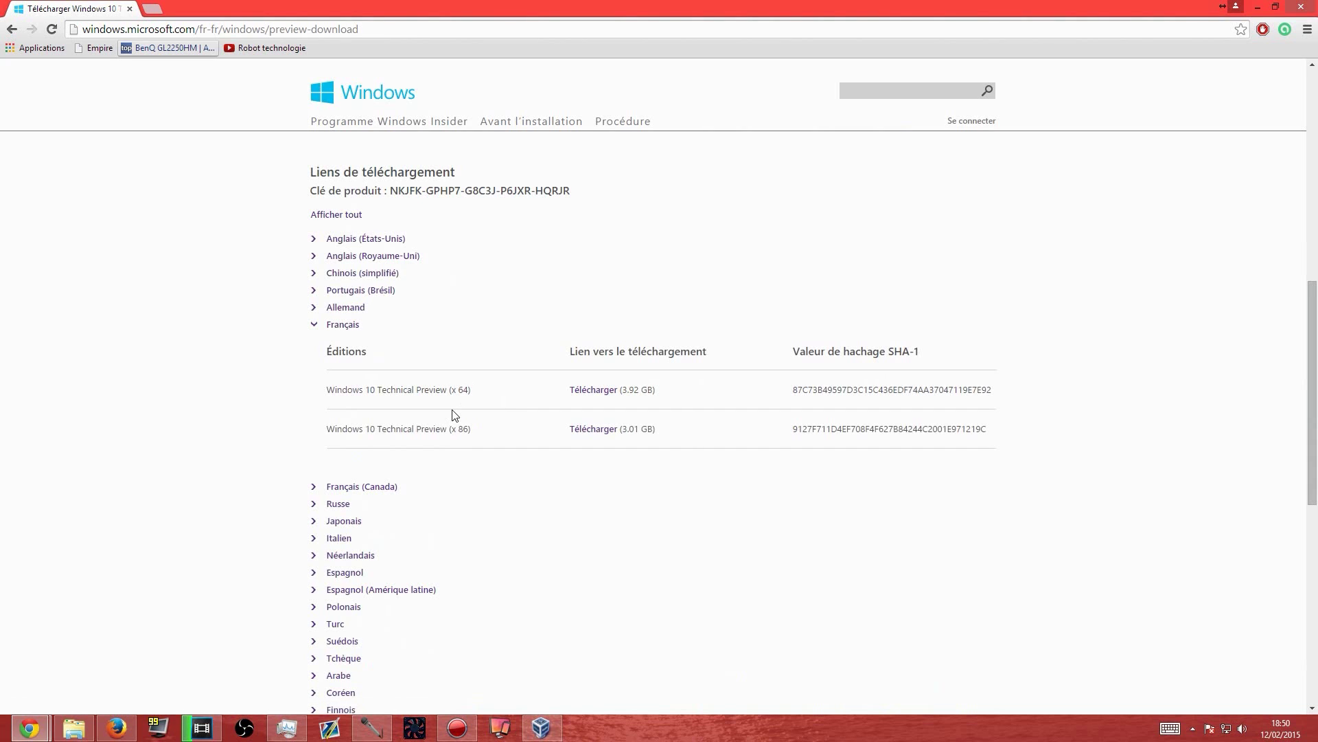
key(super+e)
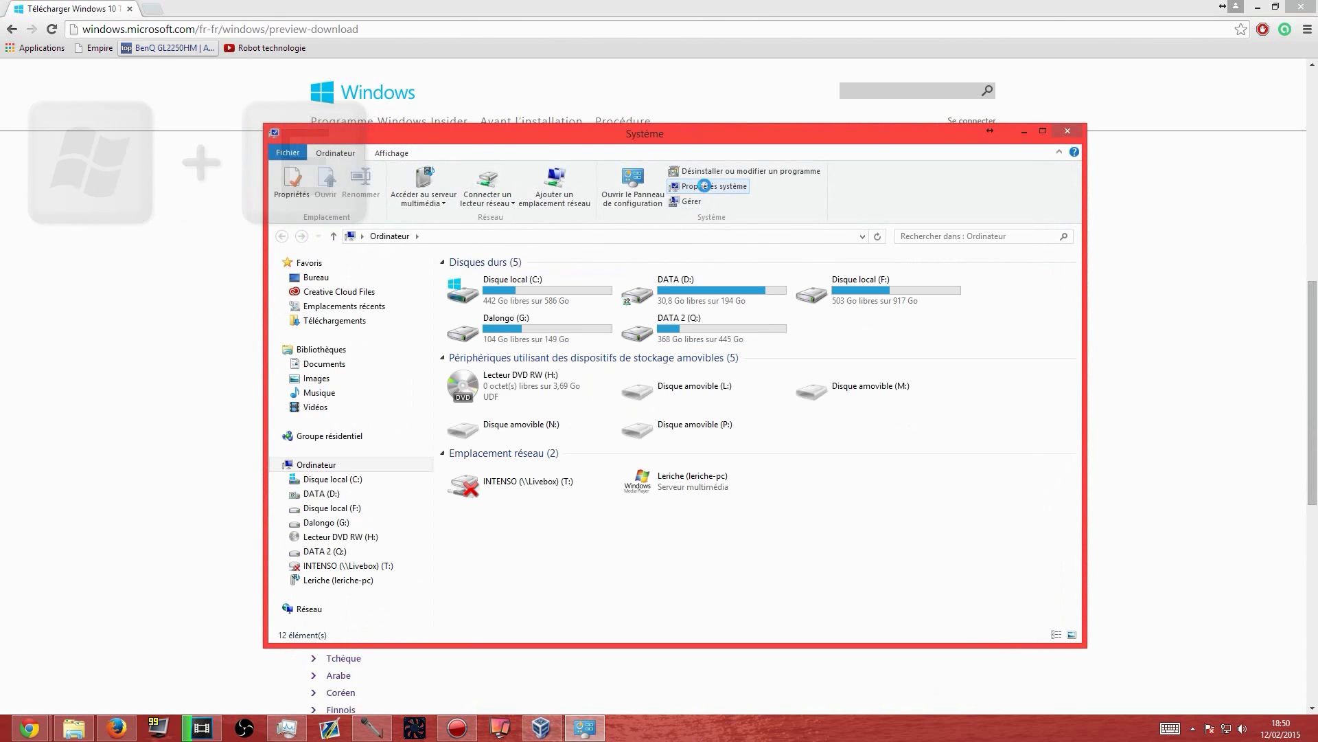
click(707, 187)
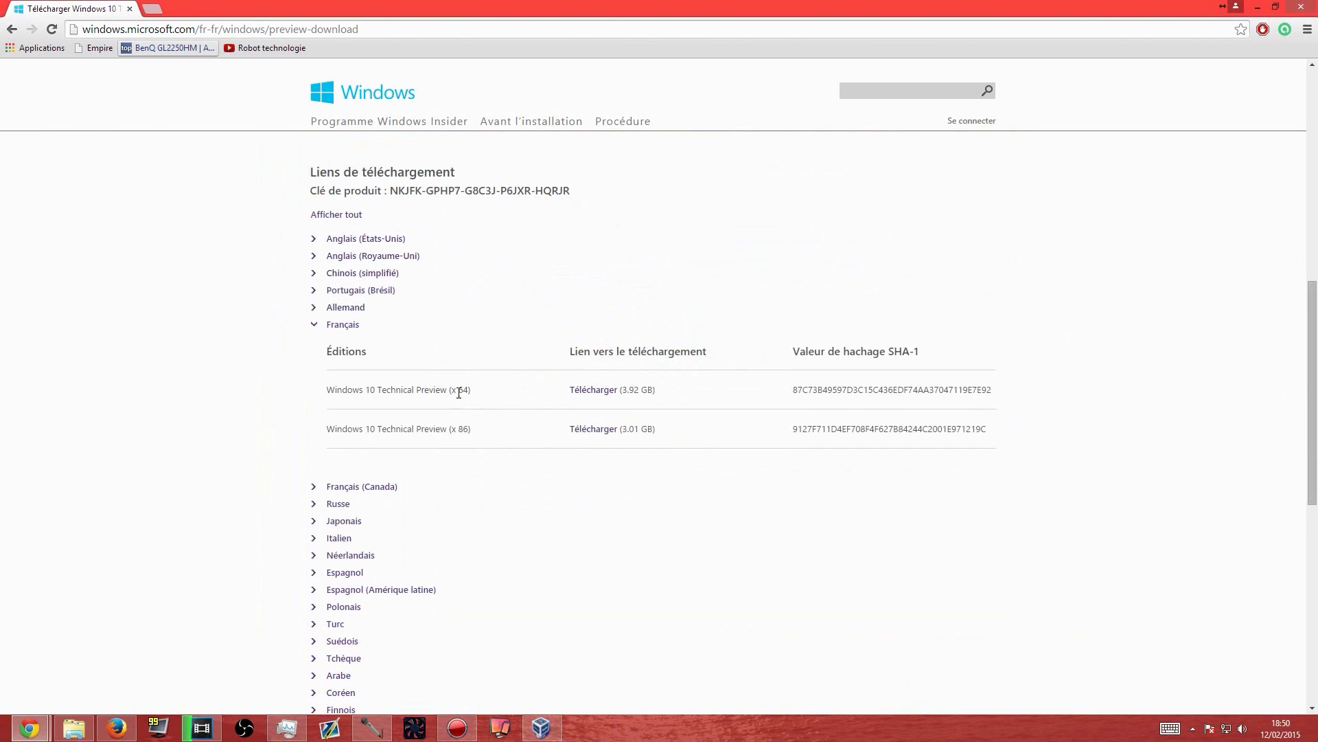
Save the French x64 Windows 10 Technical Preview ISO to the DATA 2 (Q:) drive.
click(597, 391)
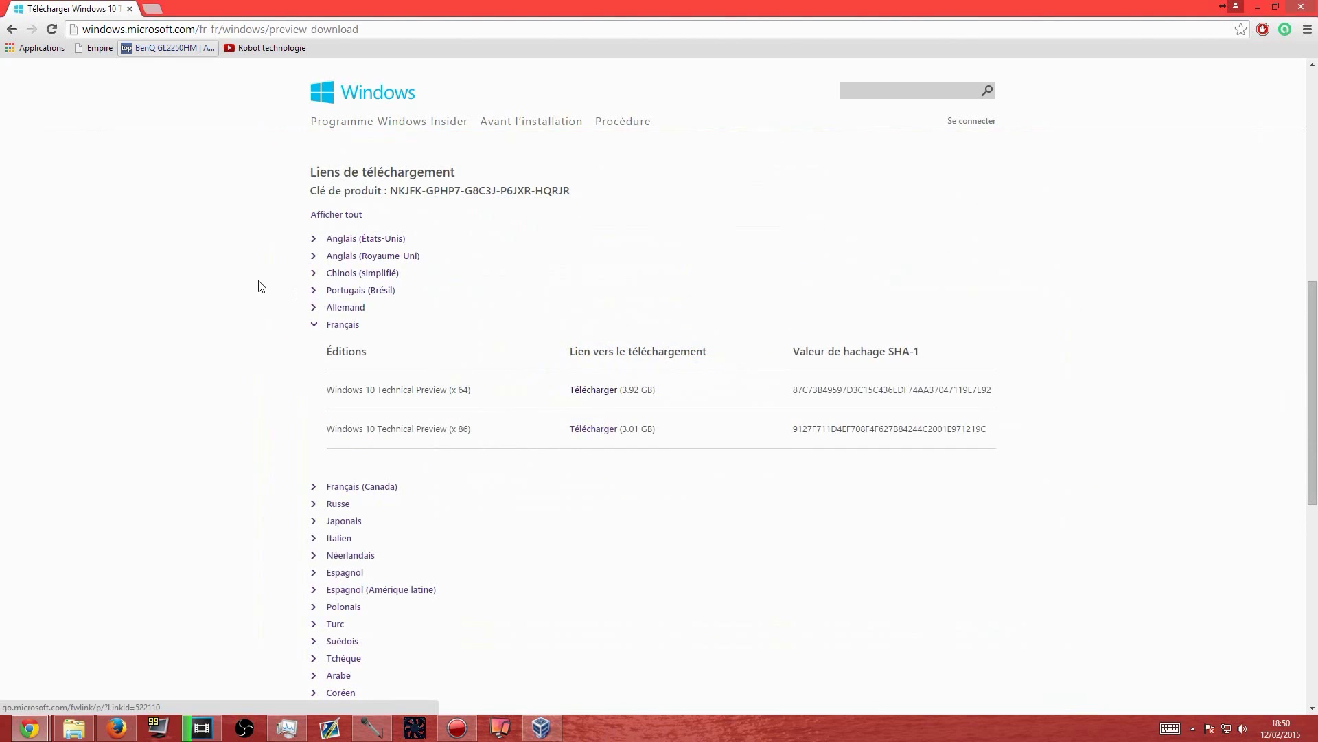
drag(358, 13, 553, 71)
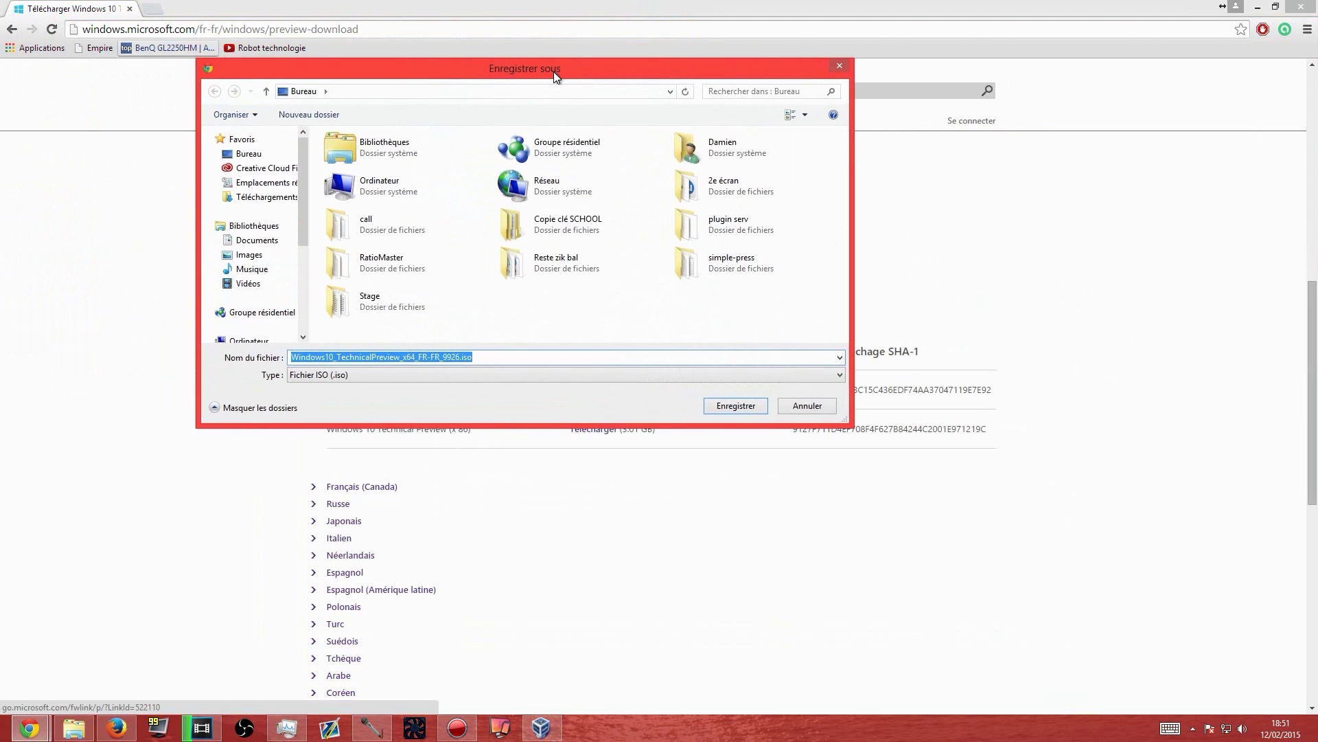
drag(300, 220, 301, 296)
click(258, 276)
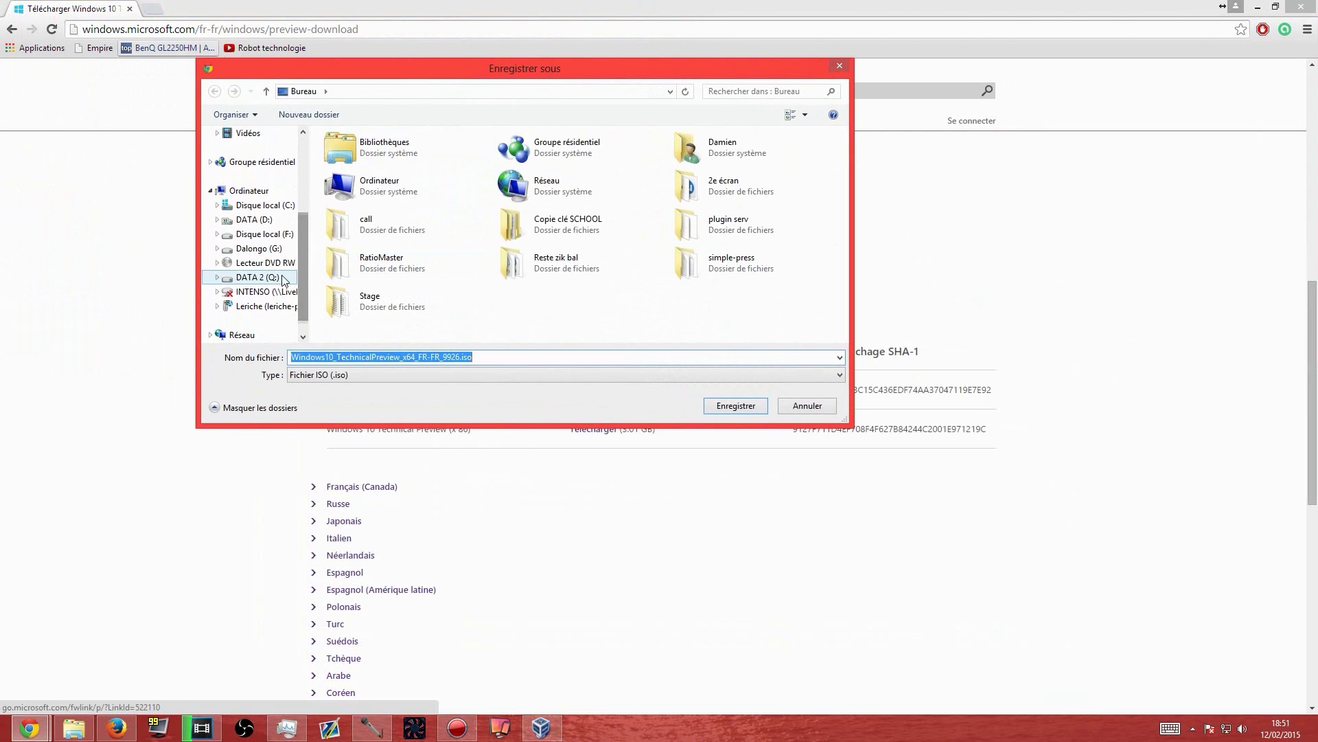
click(753, 405)
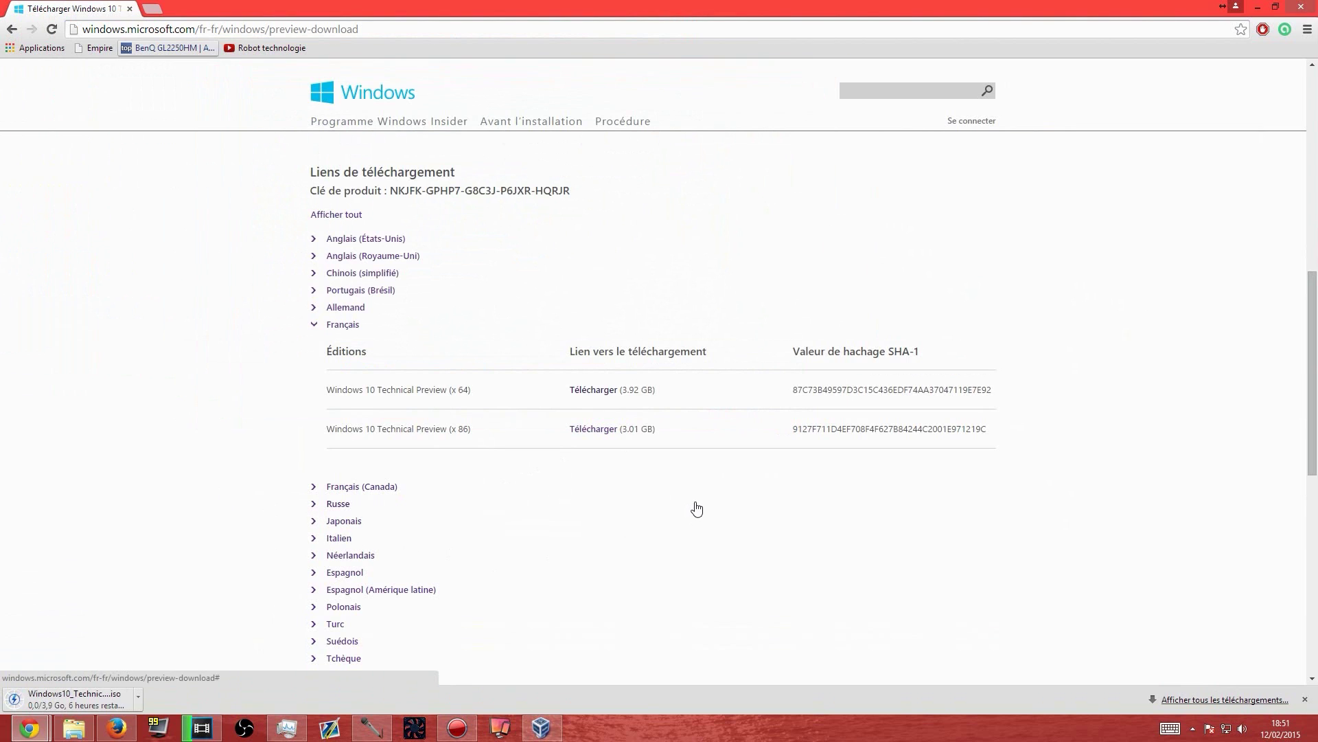
mouse_move(561, 734)
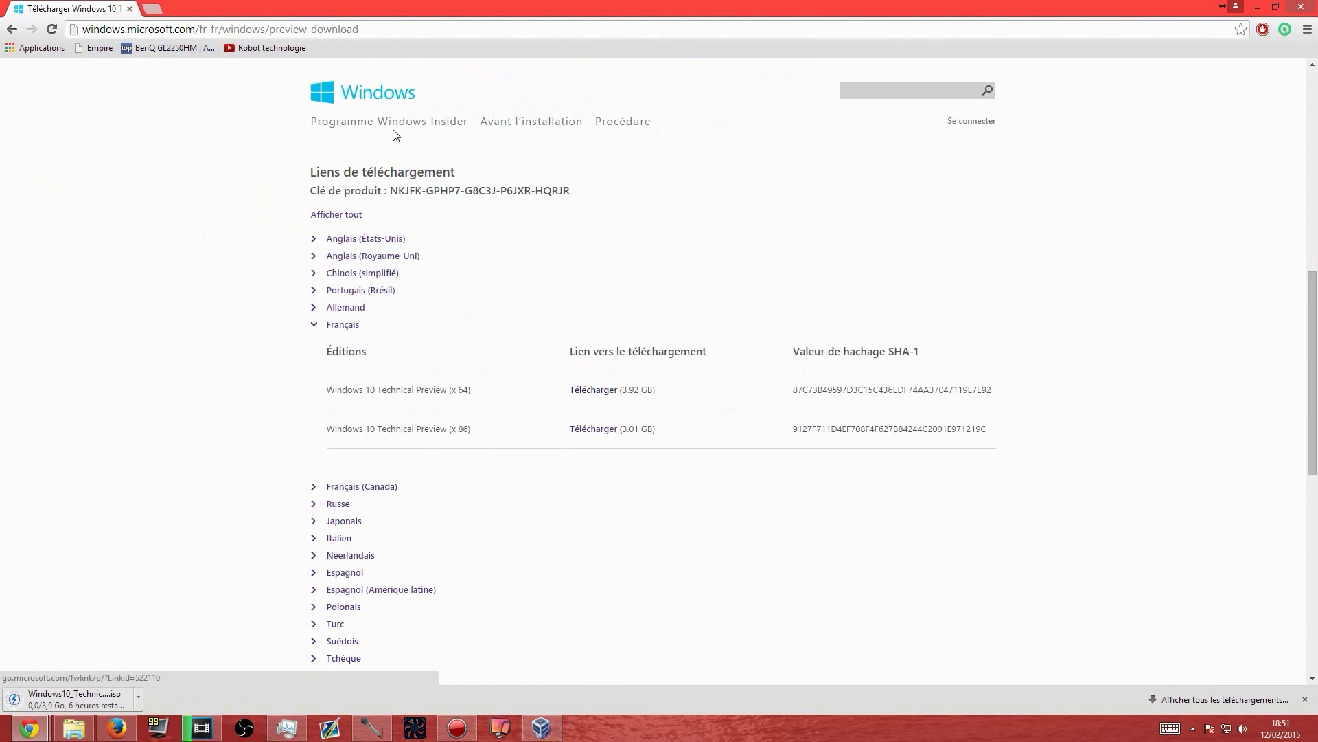
In a new tab, search Google for 'virtual box' and open the Oracle VM VirtualBox result.
click(163, 11)
text(google.fr)
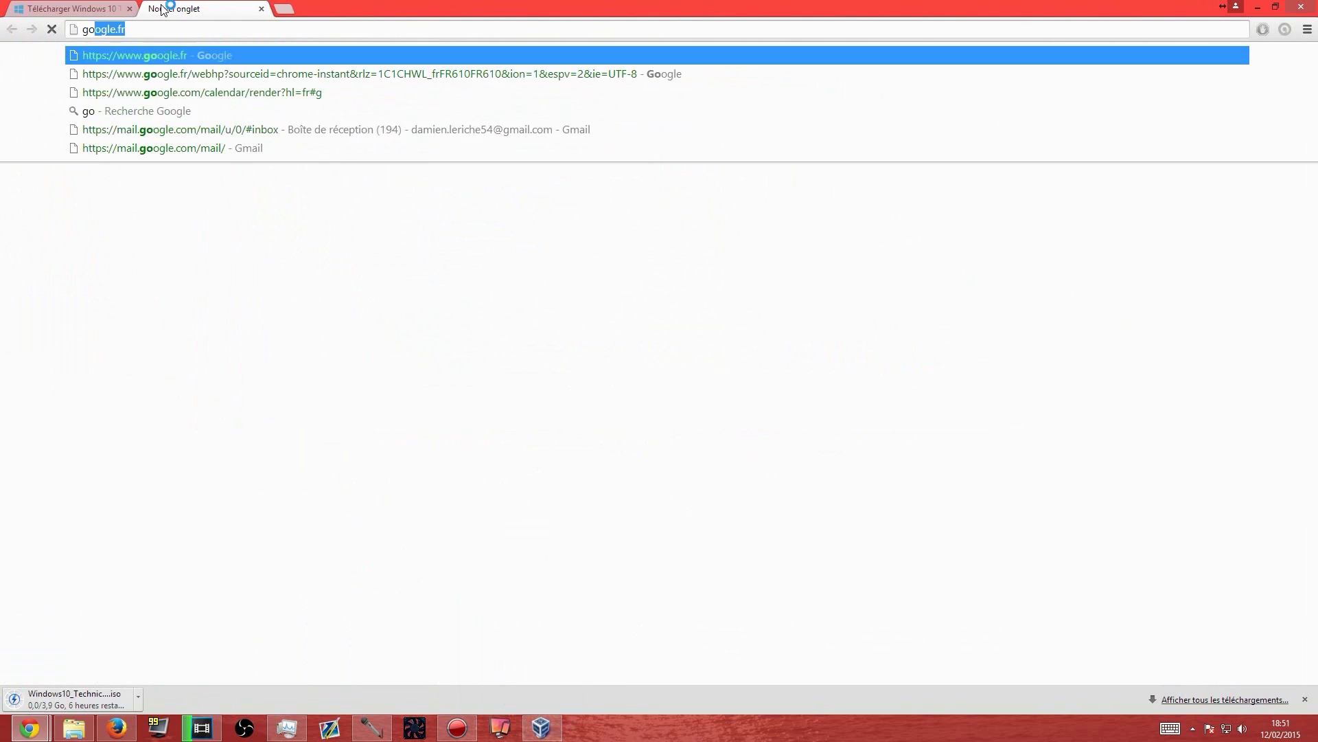
key(Return)
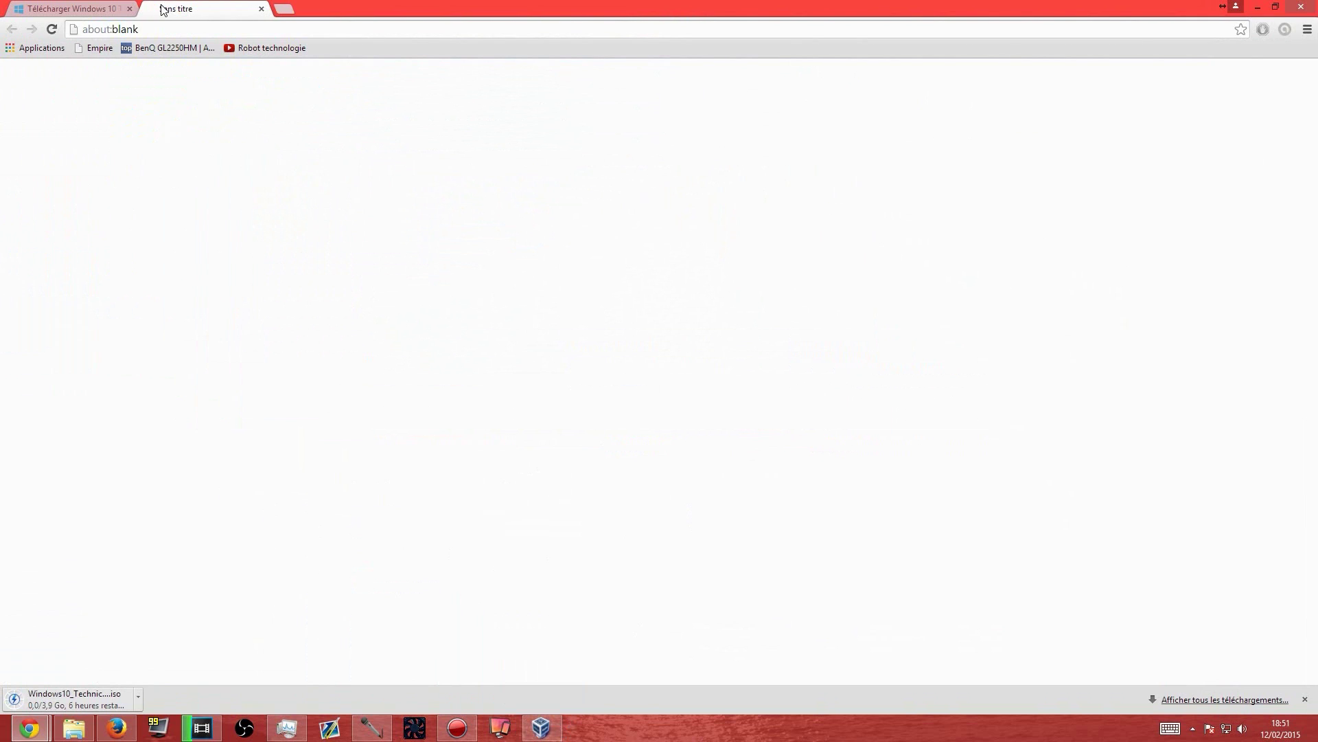
text(vi)
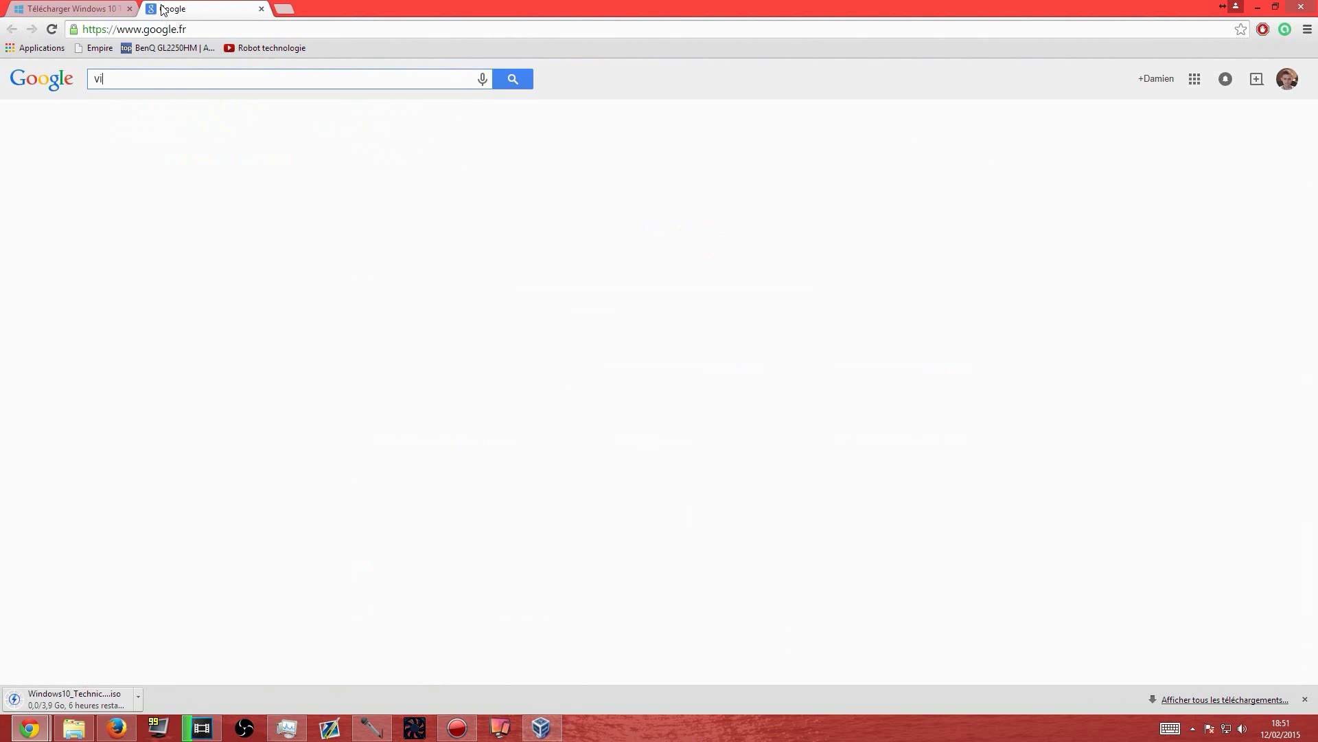
text(rtual )
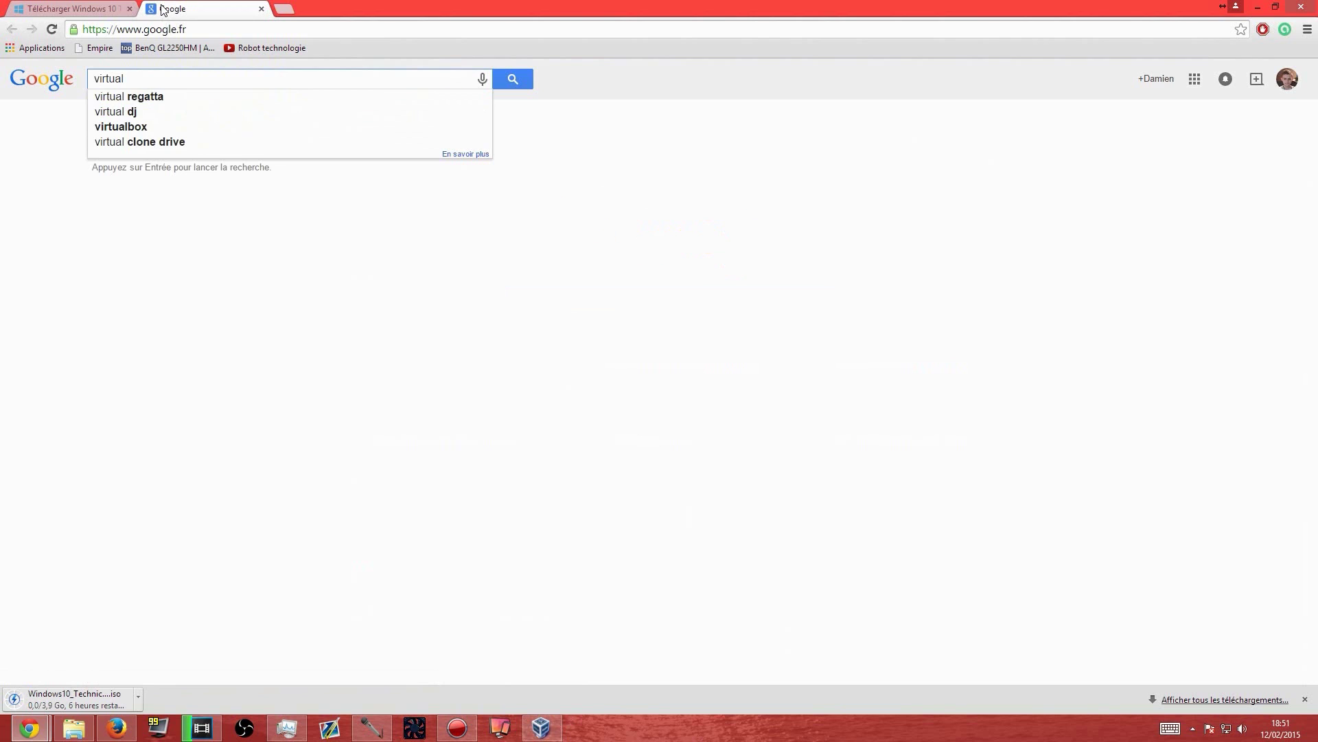
text(box)
key(Return)
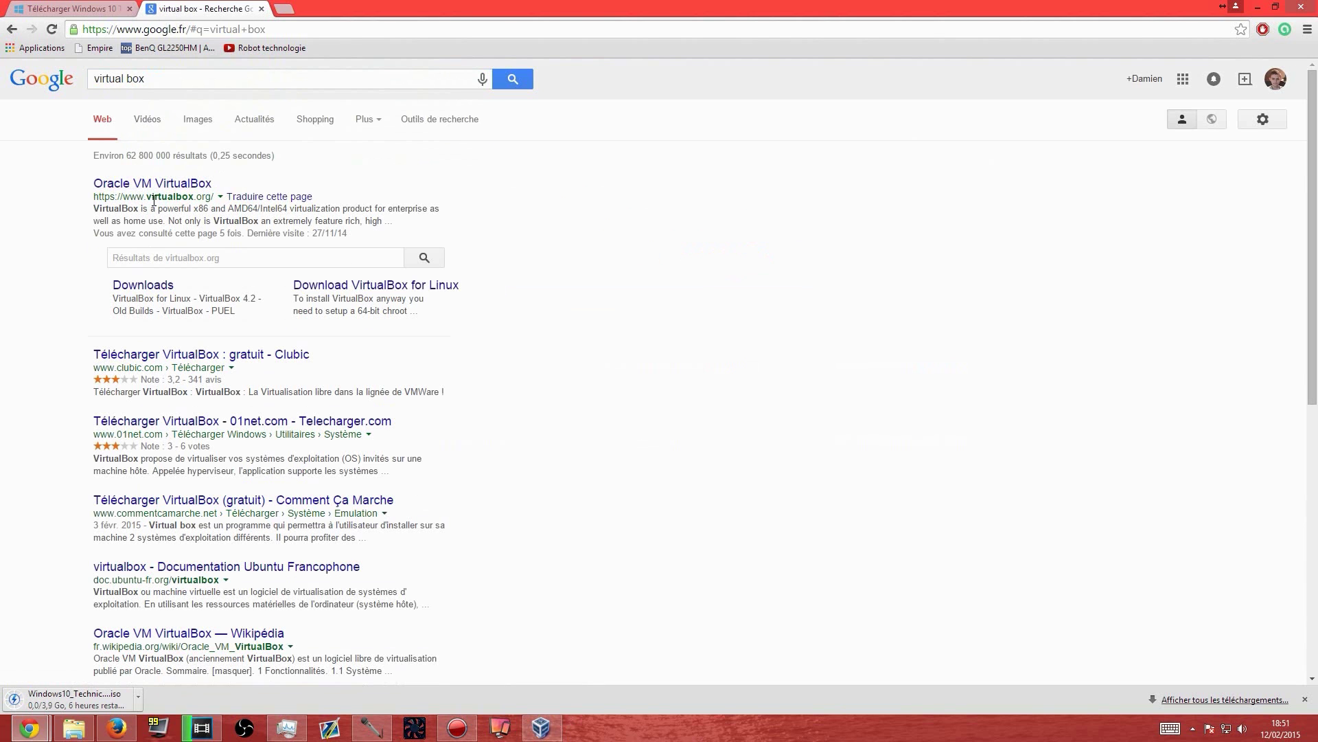
click(153, 183)
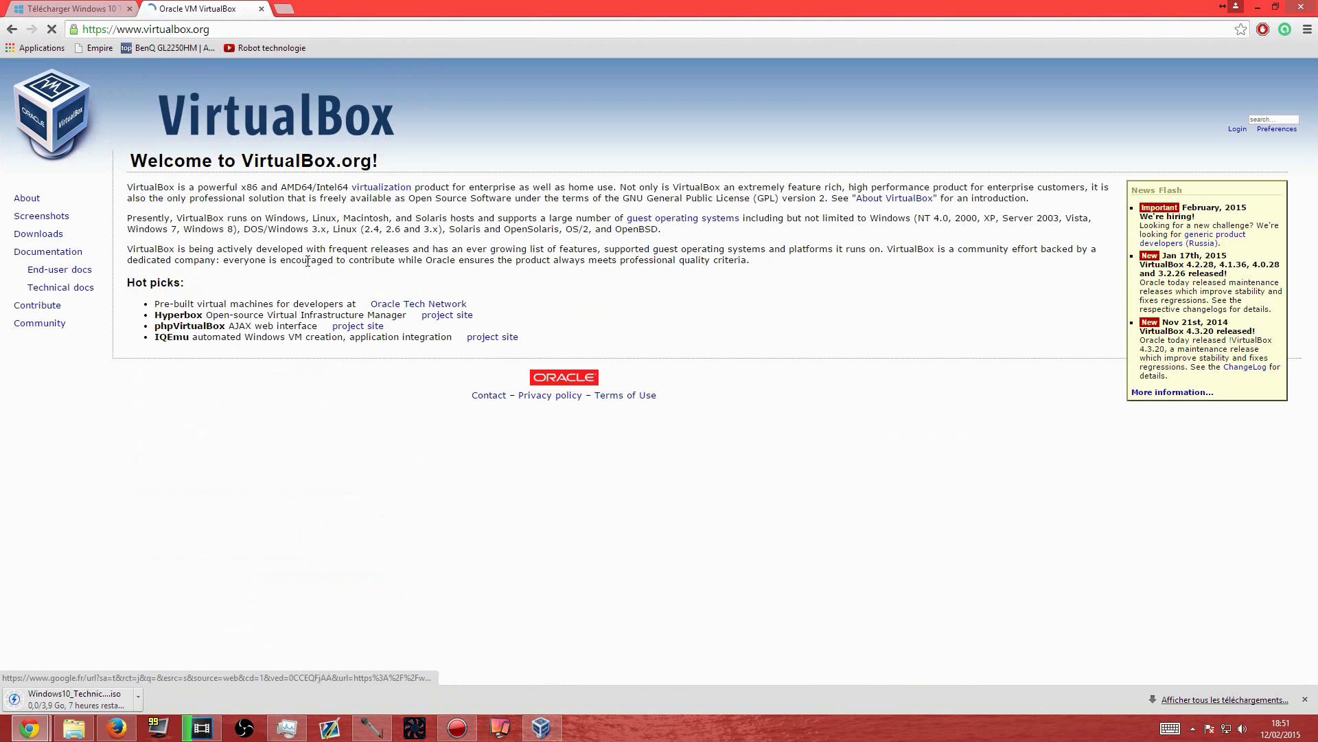
Go to the VirtualBox Downloads page listing the 4.3.20 packages.
click(38, 233)
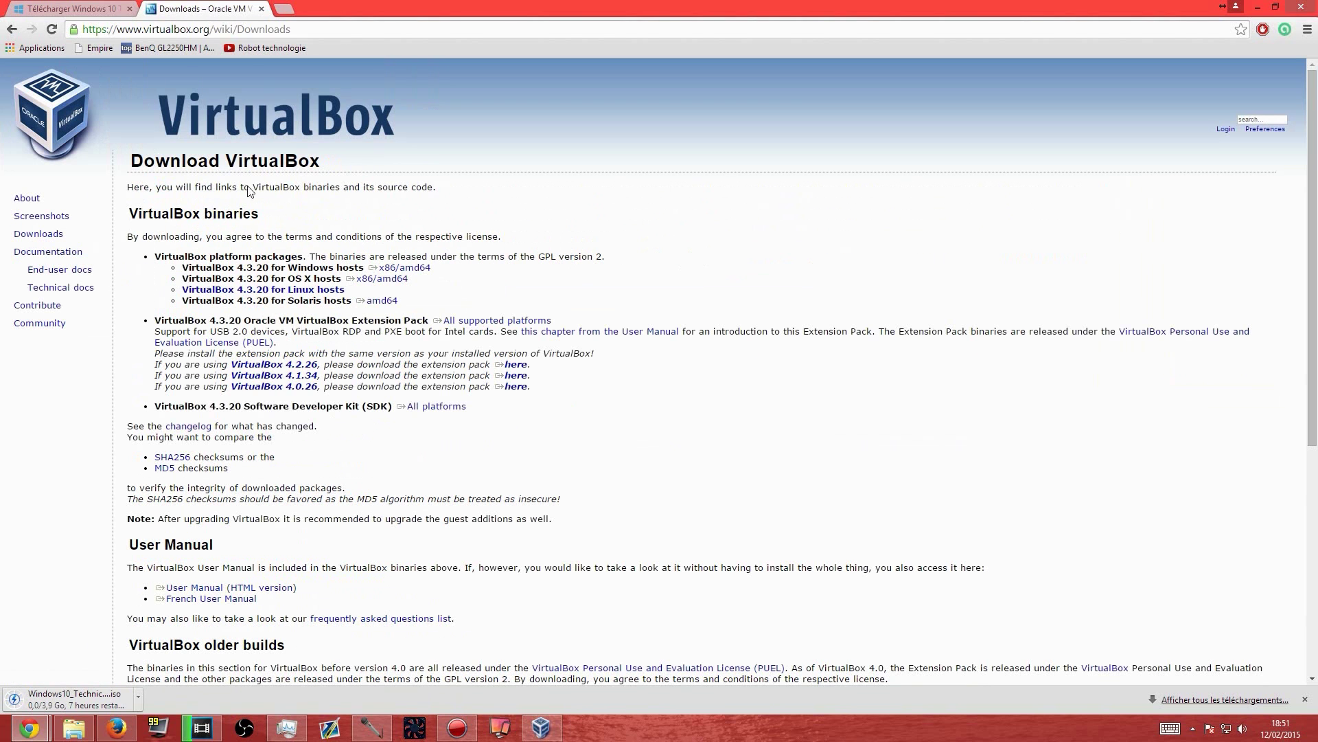
click(284, 29)
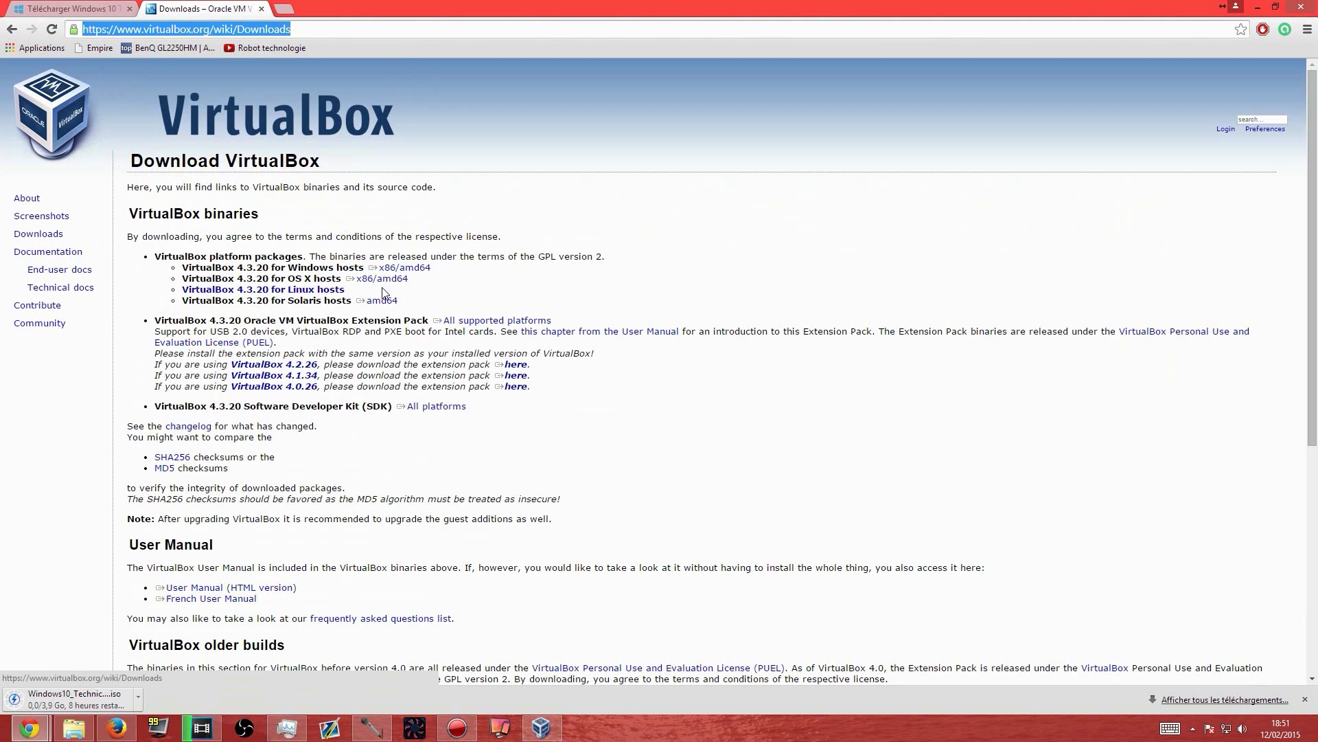
click(785, 249)
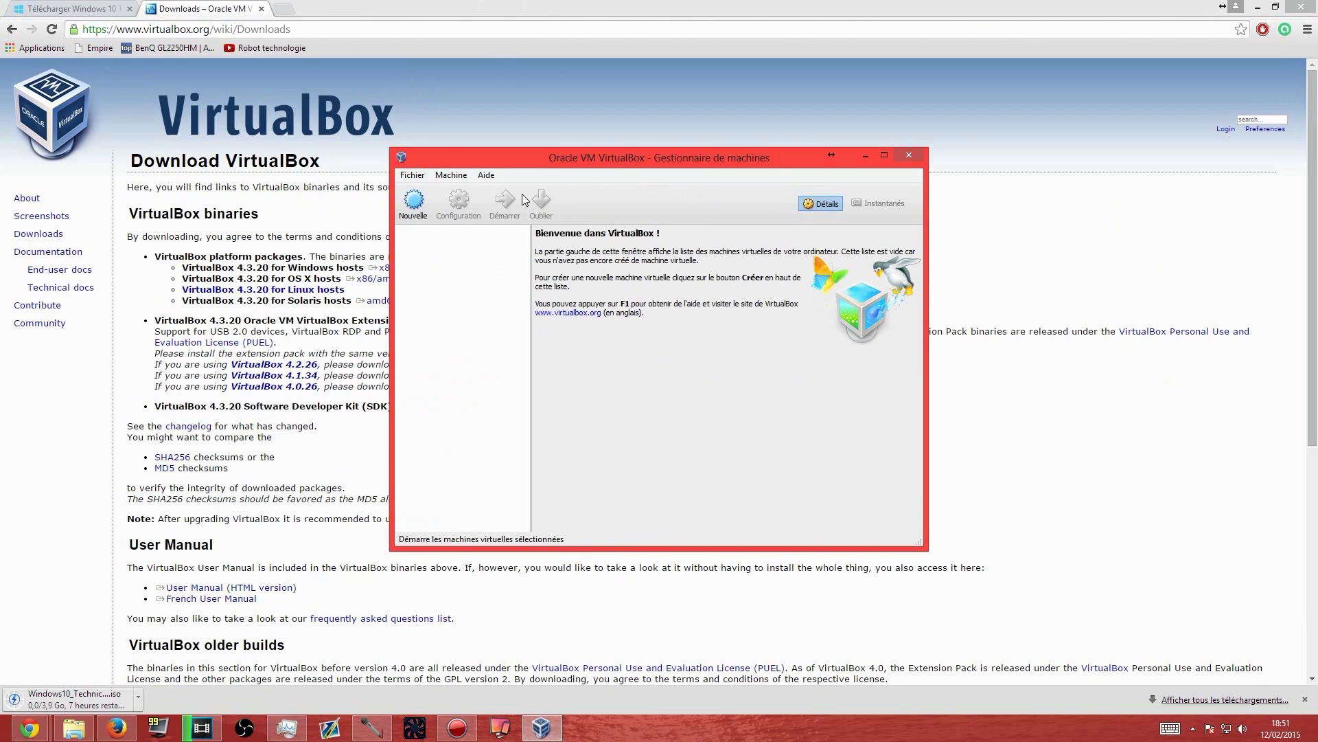
Start a new virtual machine named Windows 10 with version Windows 8.1 (64 bit).
click(413, 200)
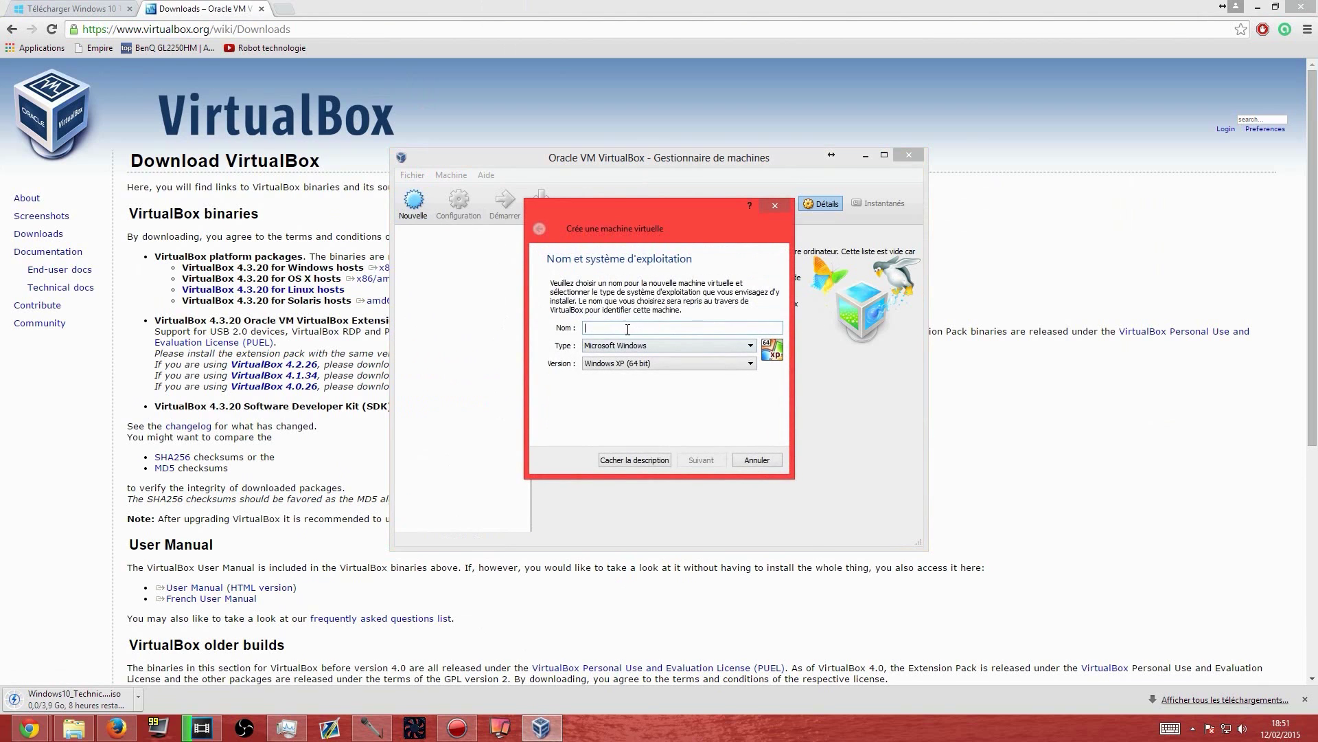
text(Windows 10)
click(632, 363)
drag(751, 399, 750, 443)
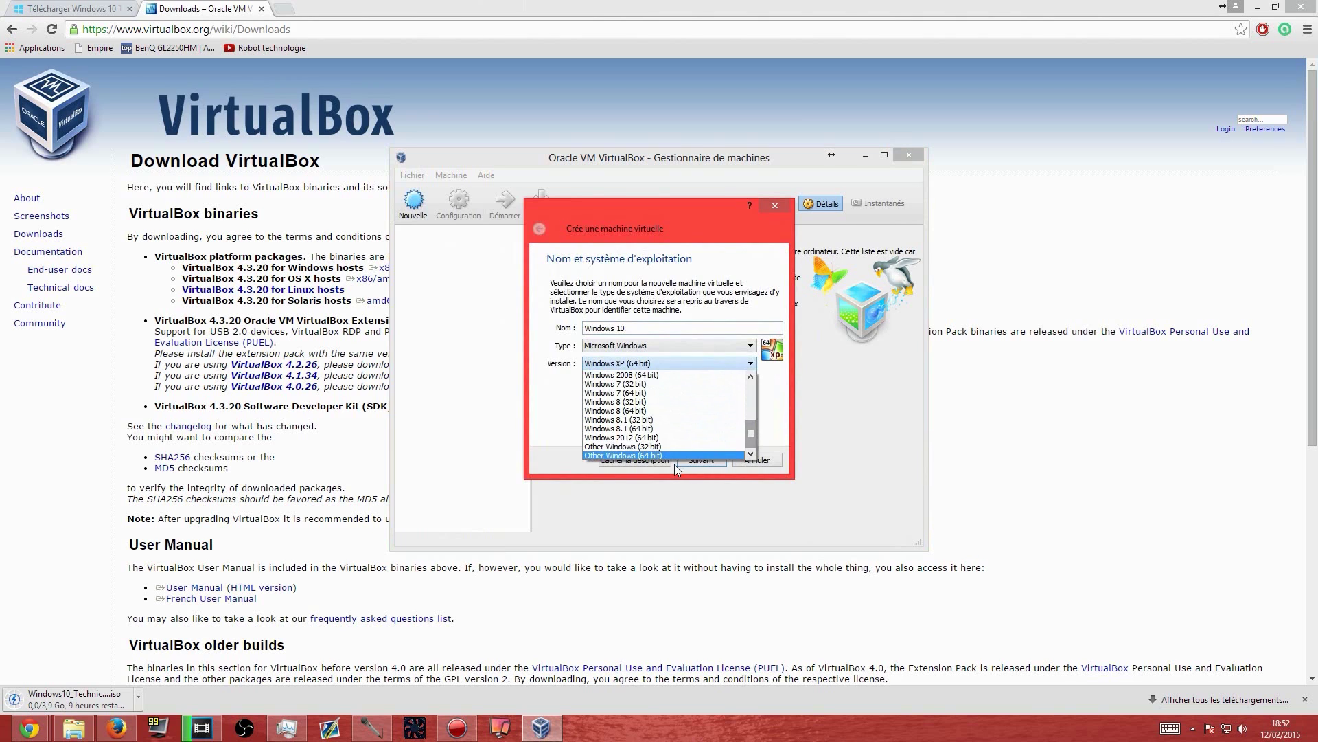
click(658, 428)
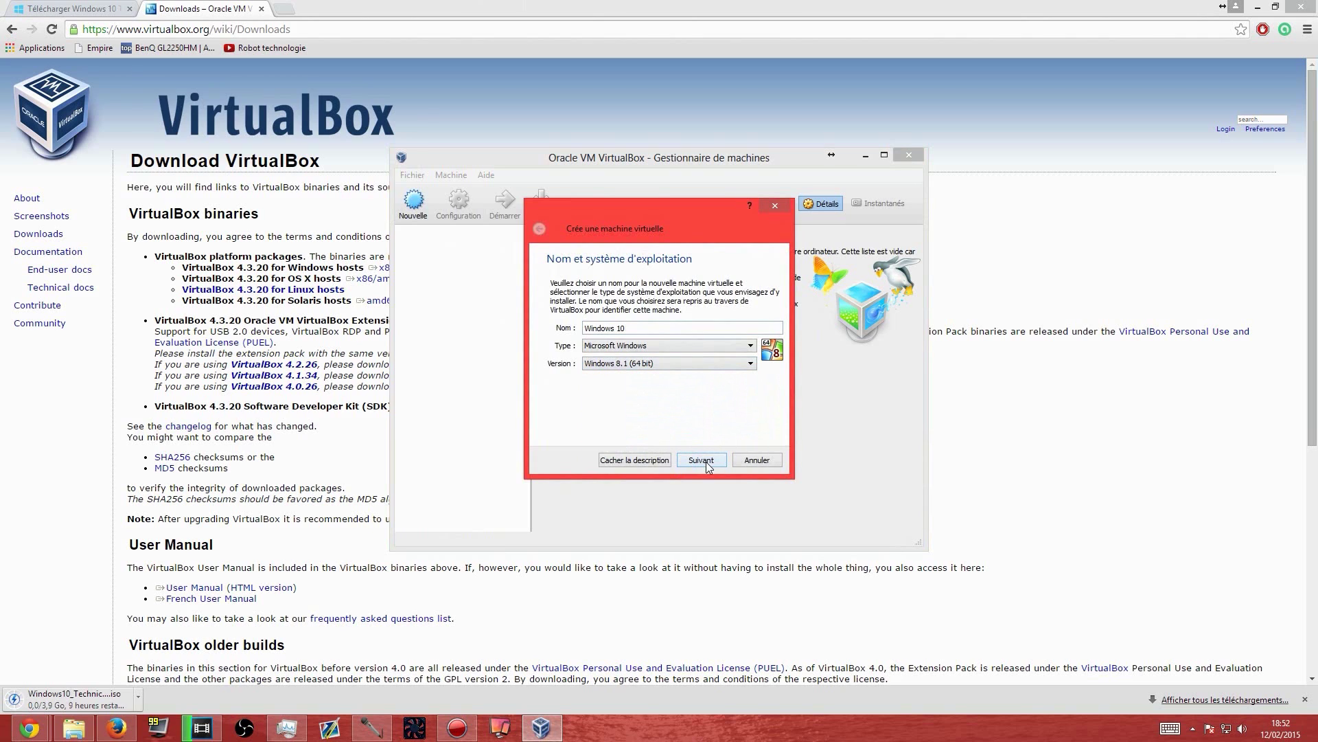
click(682, 364)
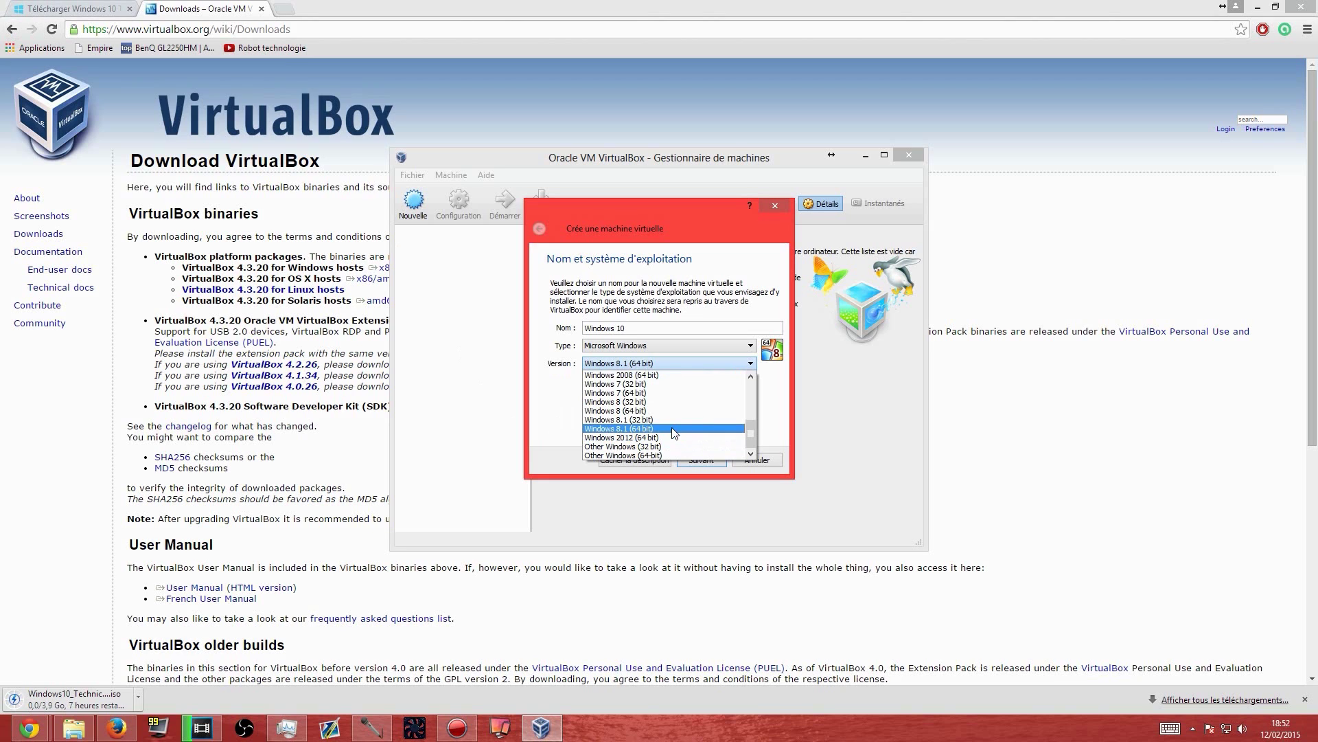
click(671, 428)
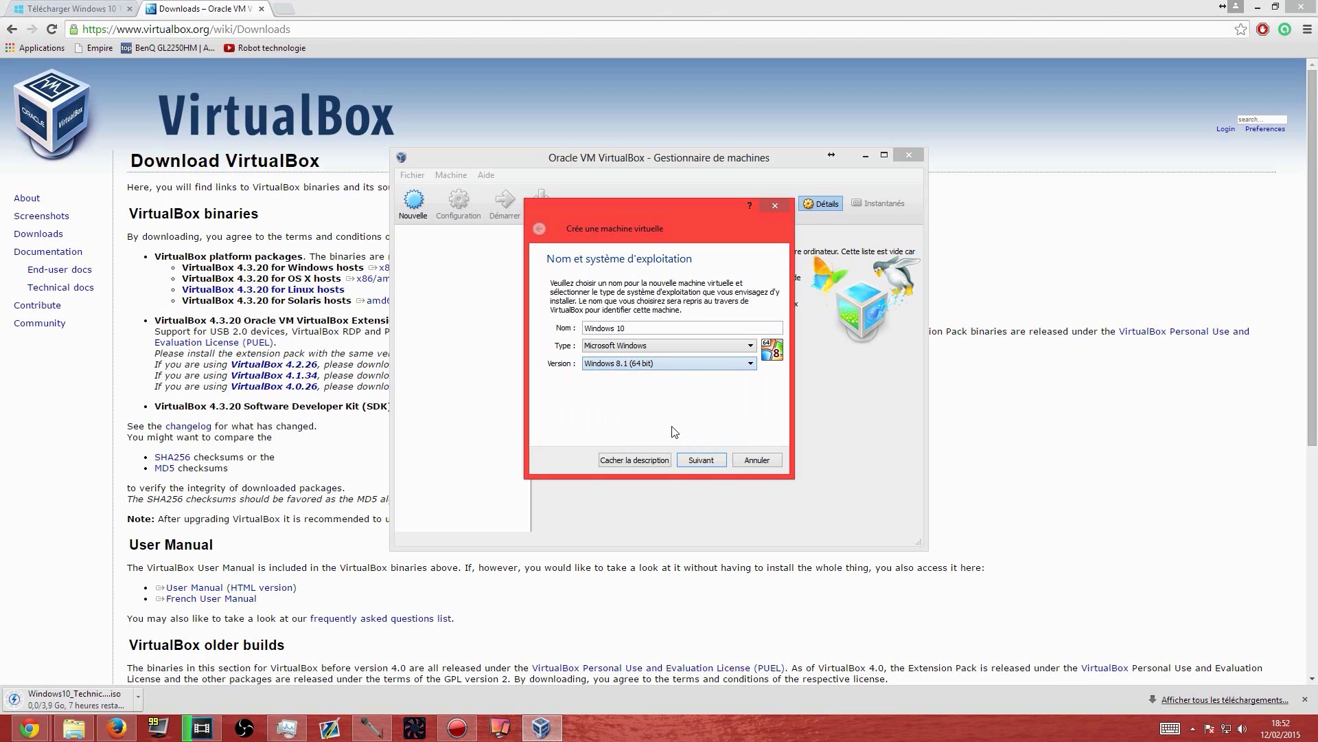
Advance the wizard past the folder-already-exists error and open File Explorer on Ordinateur.
click(701, 460)
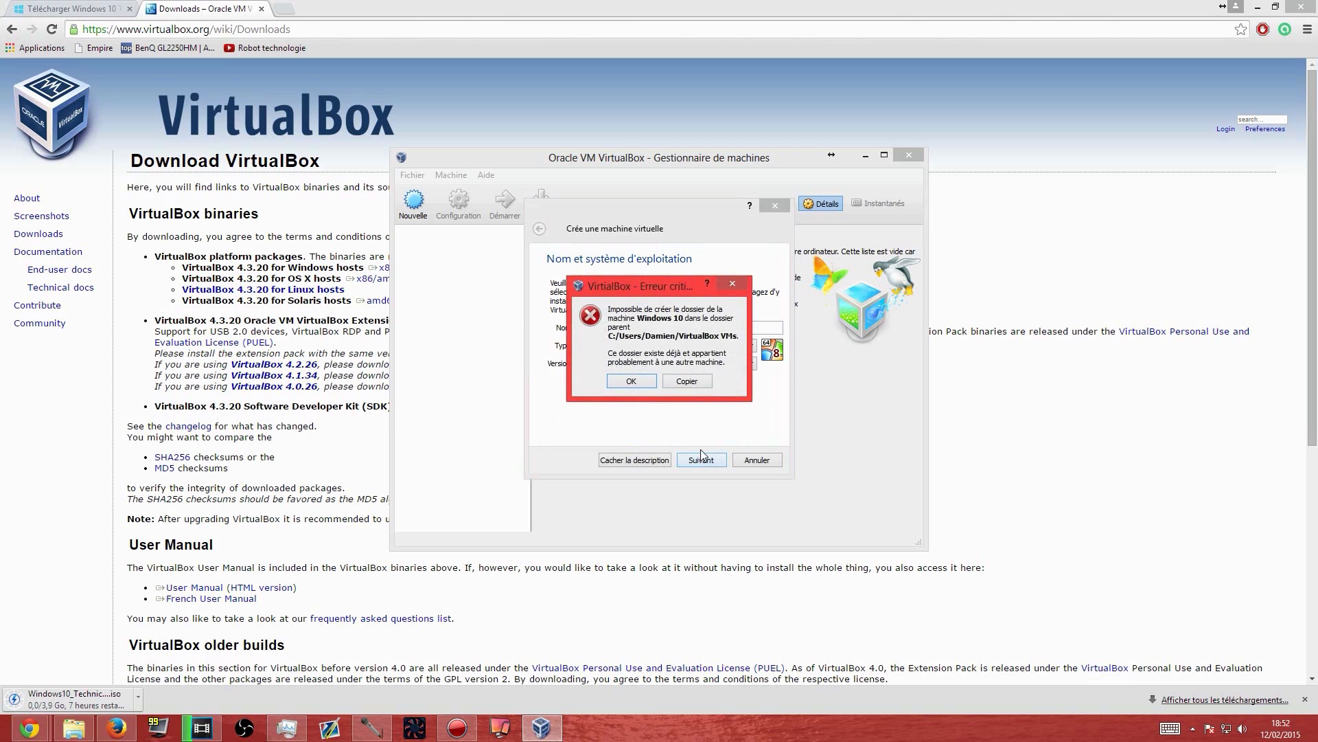
click(632, 381)
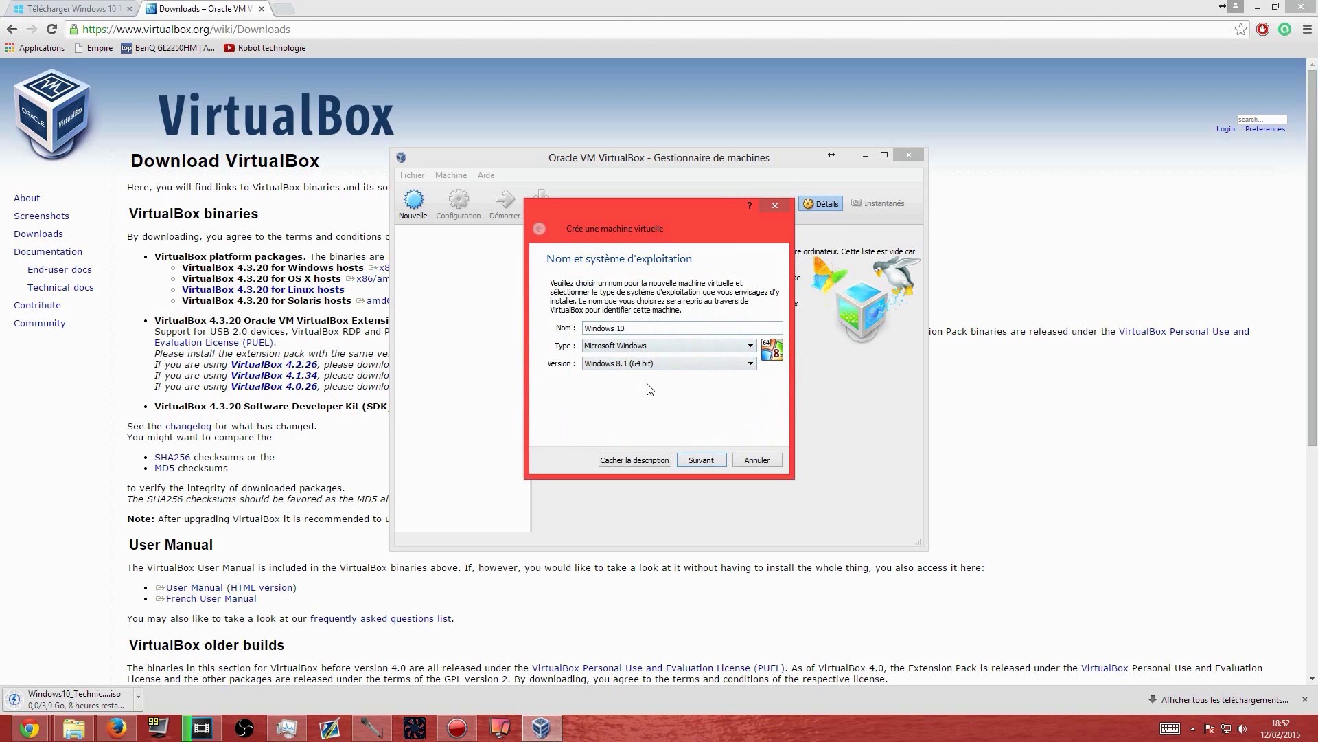
click(707, 460)
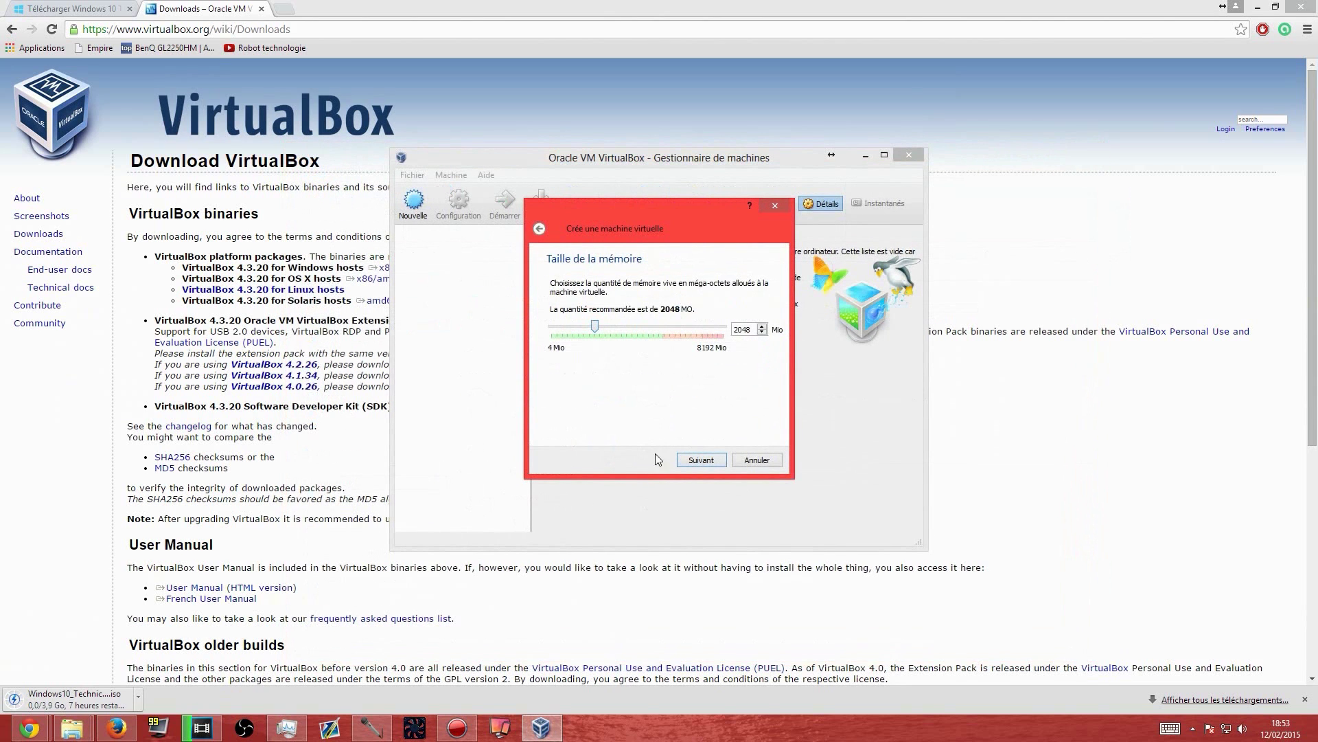
click(73, 729)
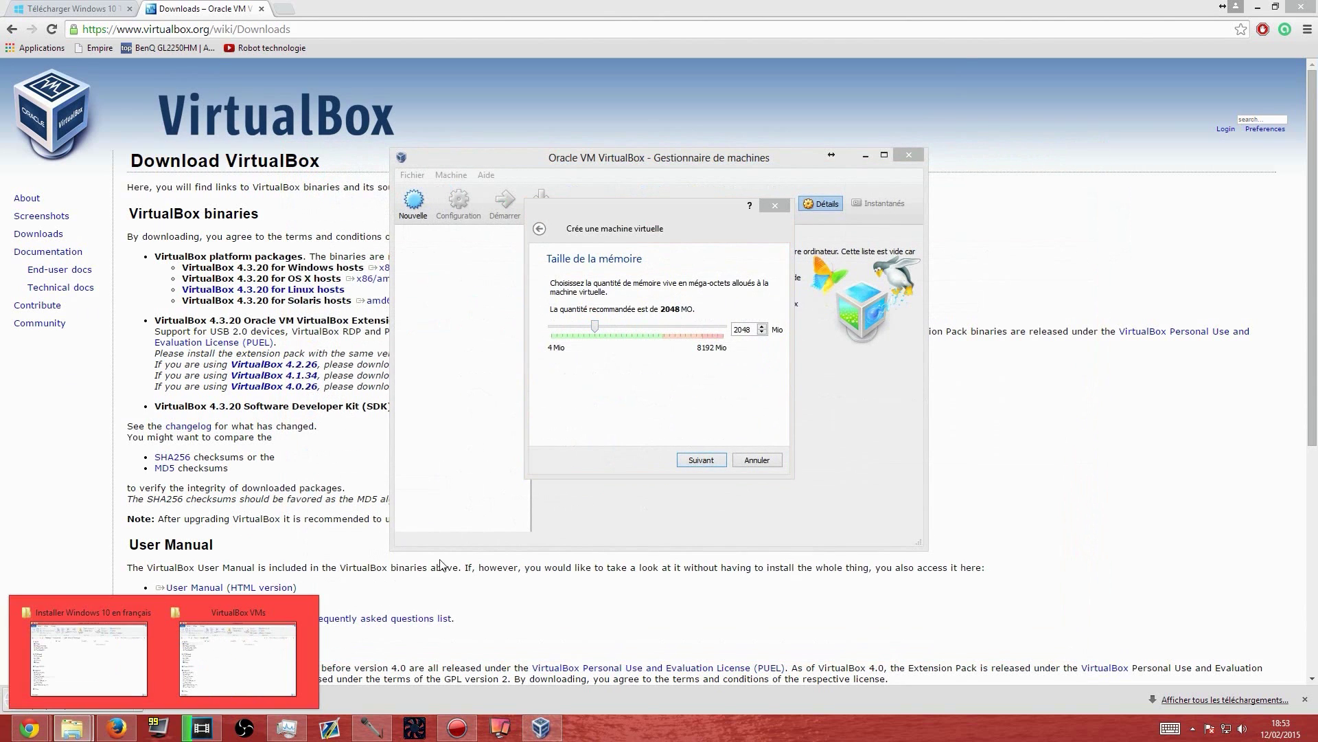
click(598, 445)
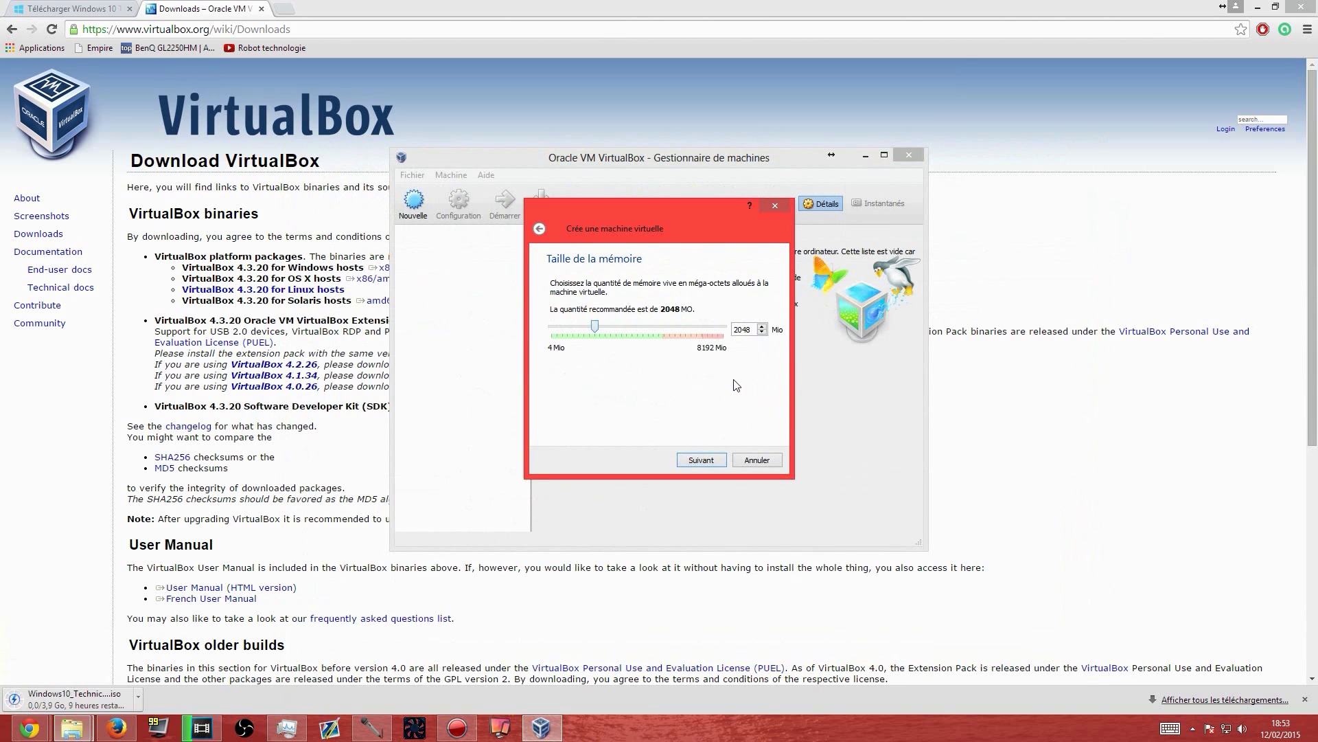
key(super+e)
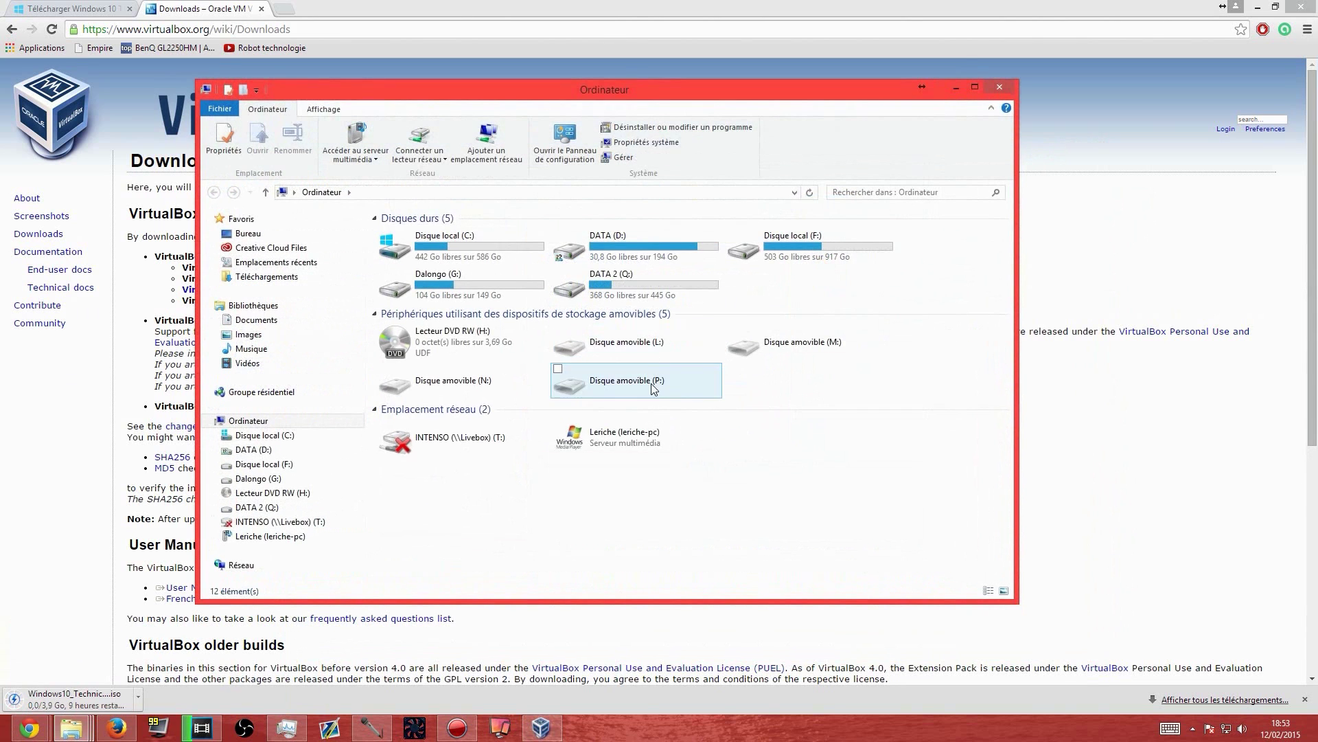
Check the 8,00 Go installed RAM in System properties, then close that window.
click(646, 143)
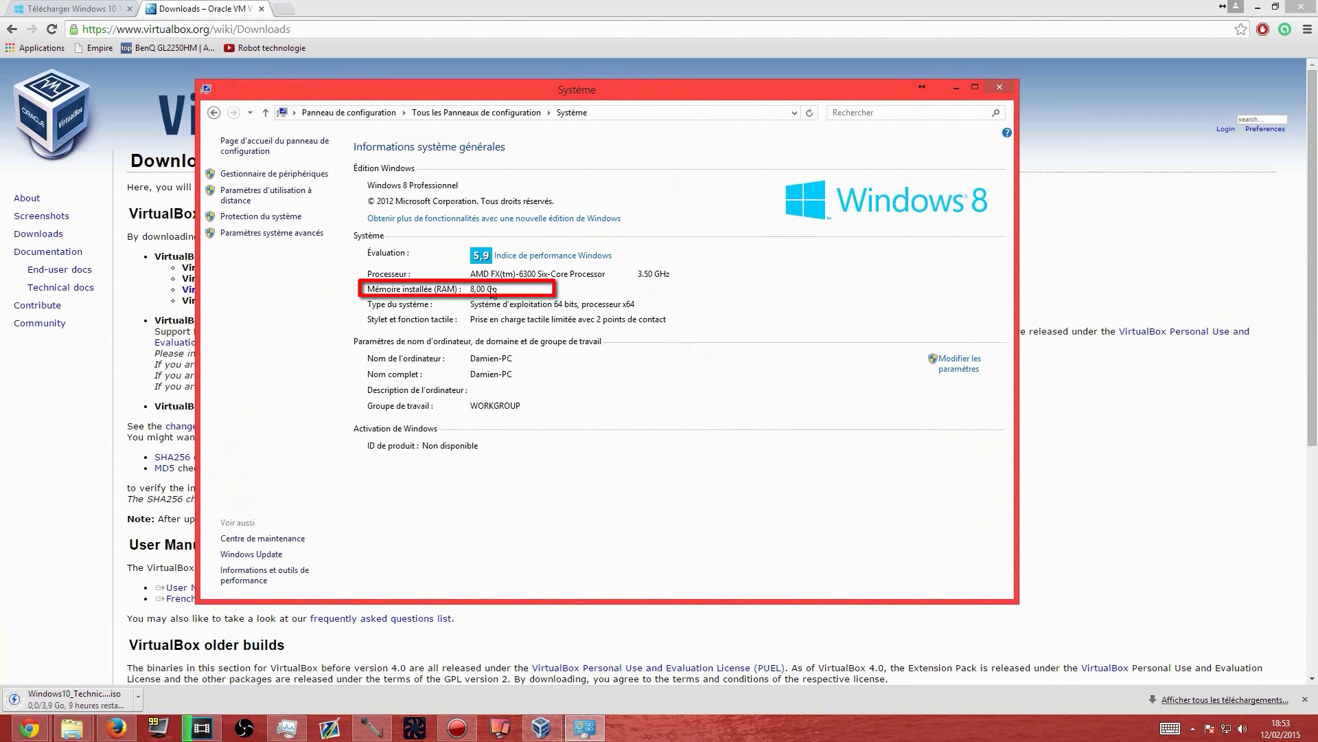
click(999, 88)
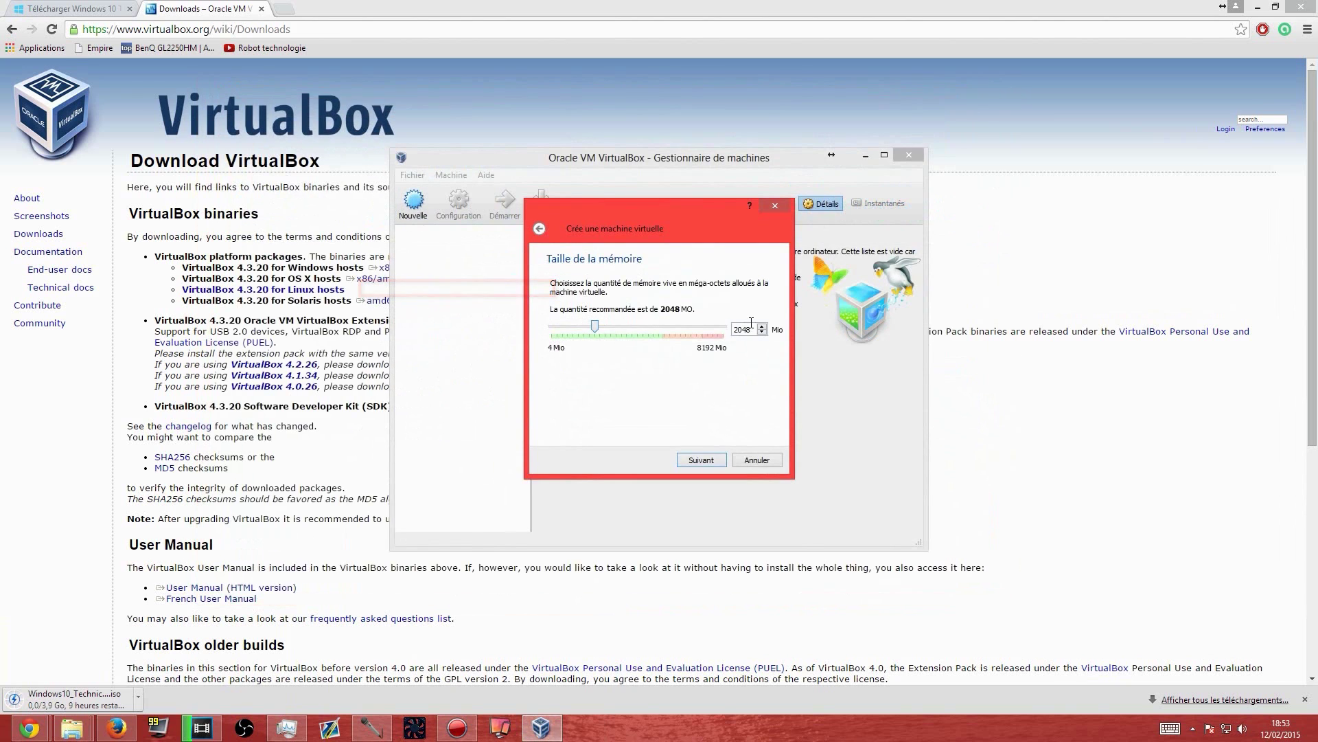
Compute 4 × 1024 = 4096 in Calculator and paste it into the memory size field.
drag(752, 331, 705, 332)
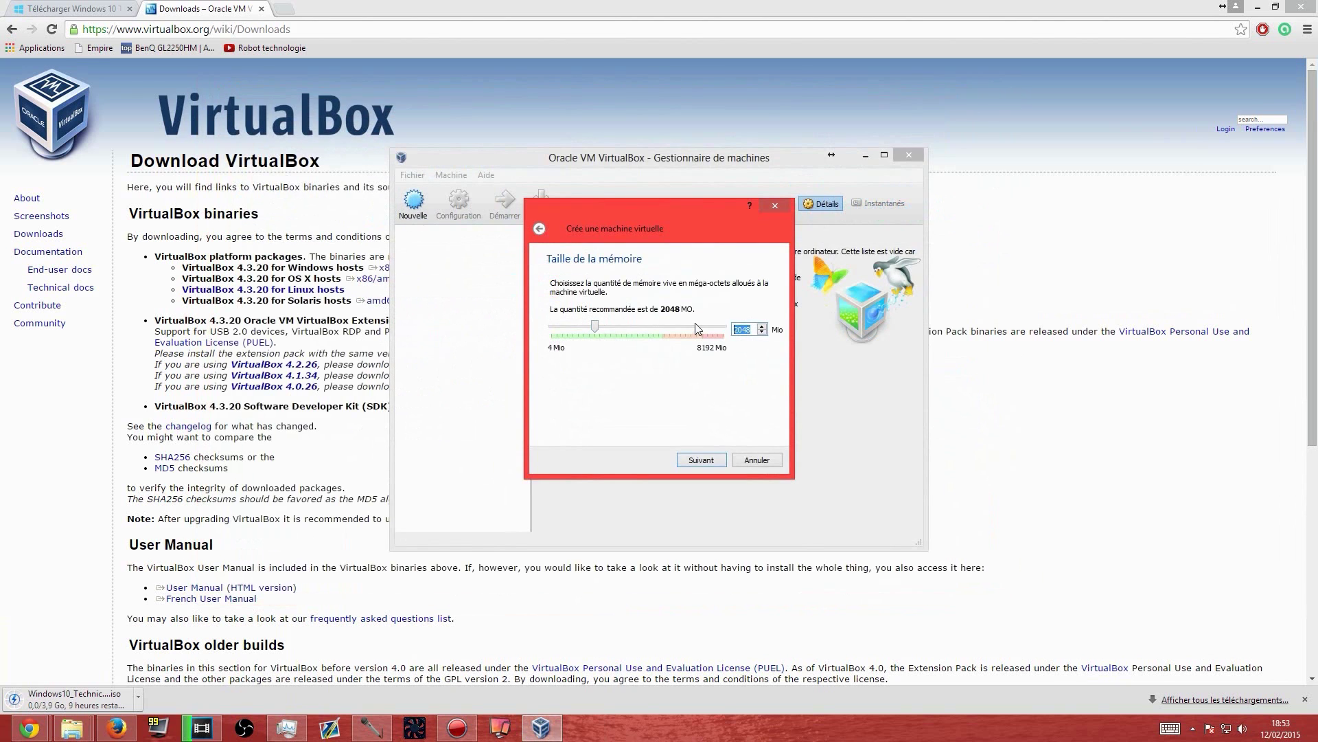
key(XF86Calculator)
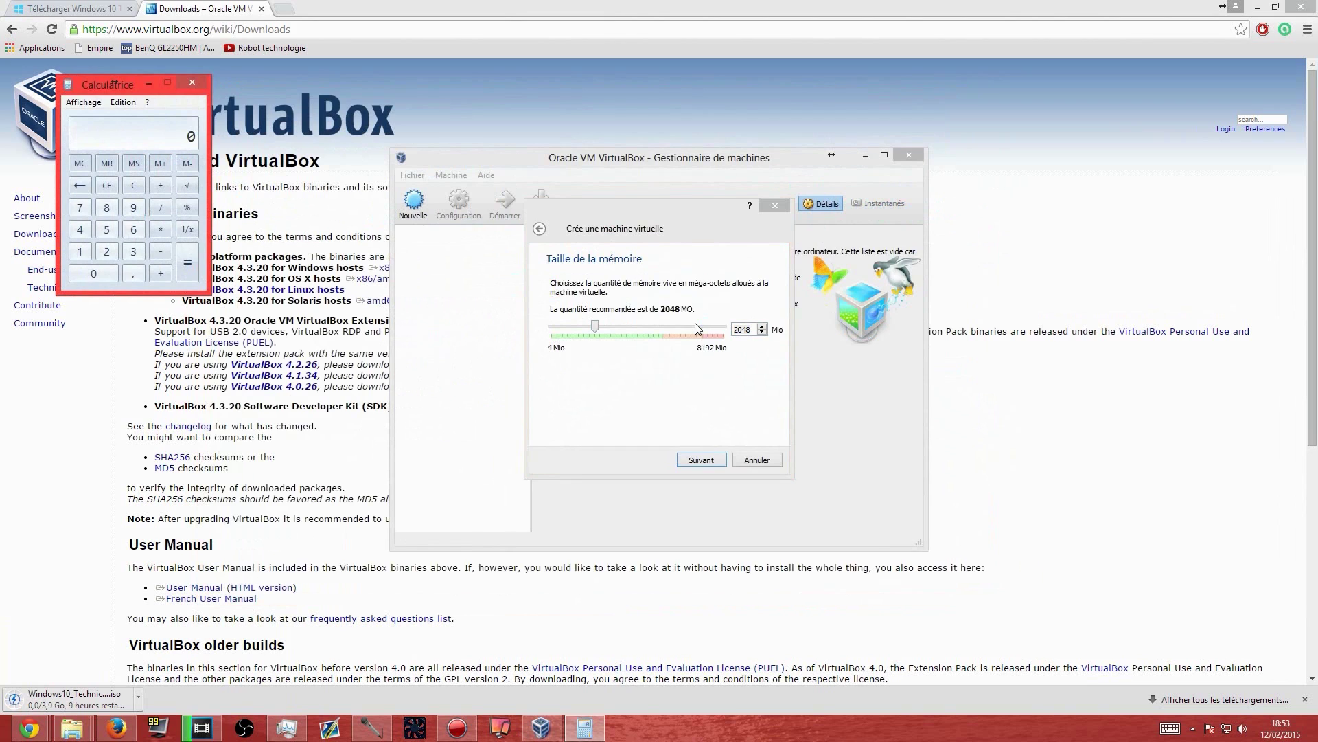
text(1024)
key(Return)
key(Escape)
text(1024)
key(Return)
right_click(172, 141)
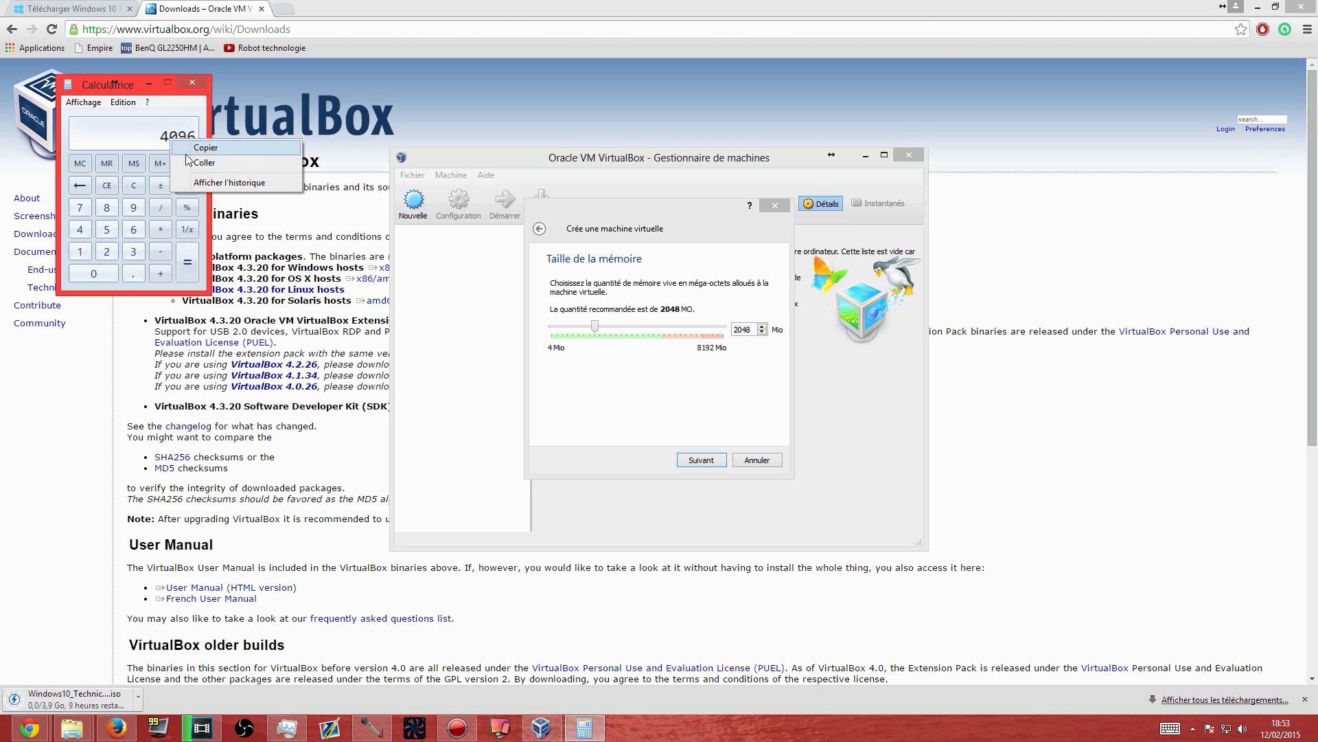
click(193, 148)
click(193, 82)
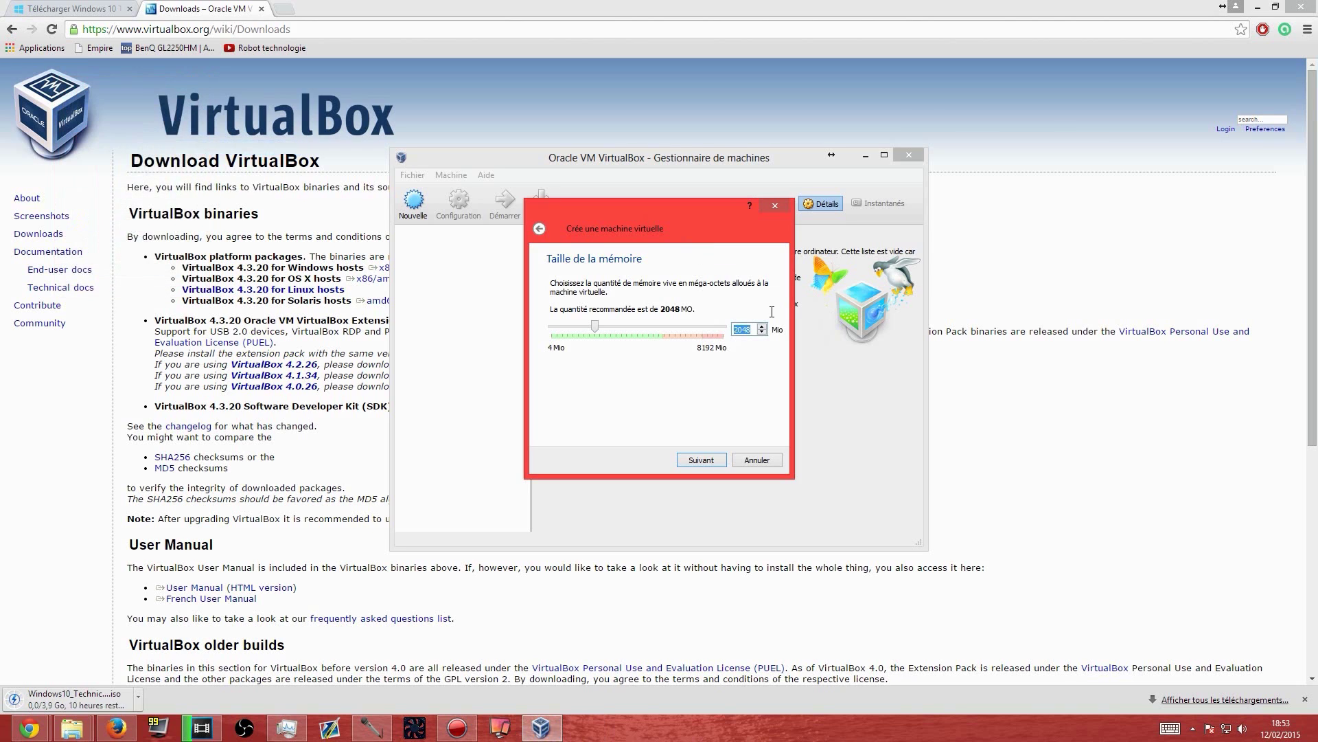
text(4096)
Advance to the hard disk step and start a new VDI virtual hard disk.
click(713, 456)
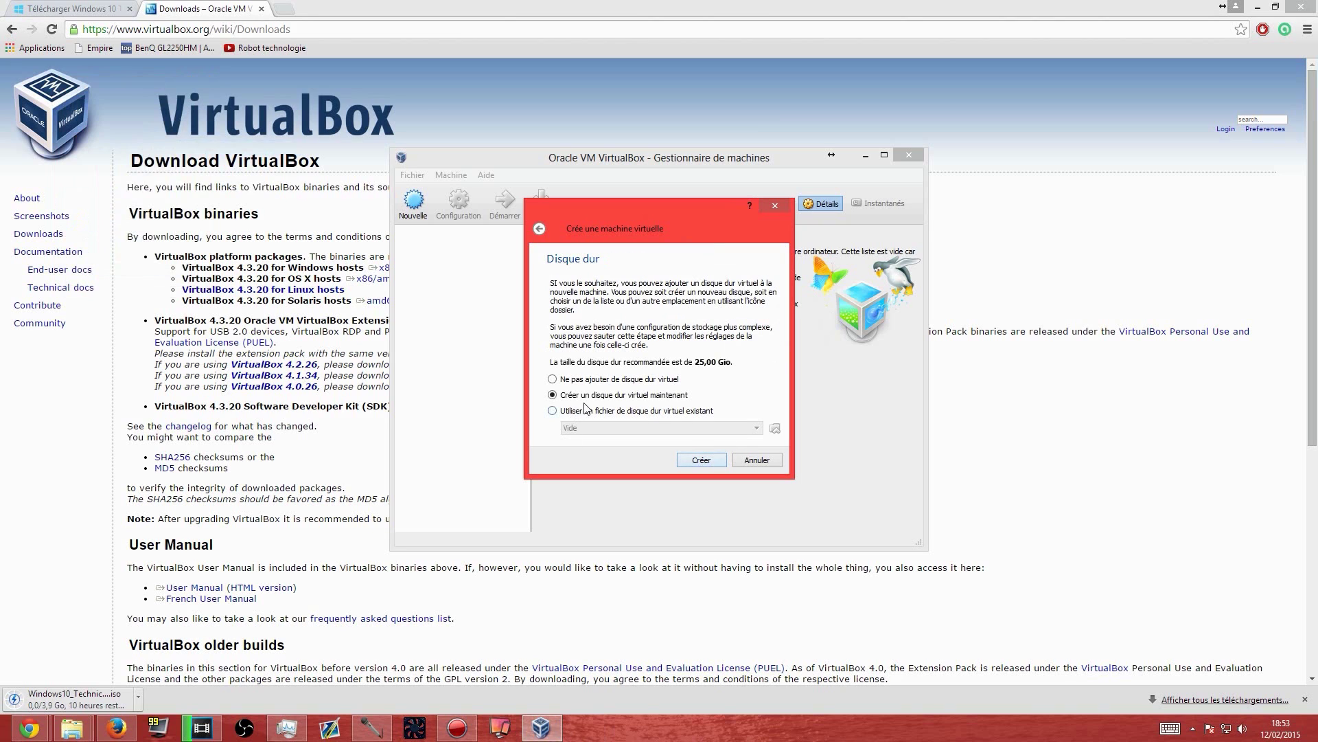
click(700, 461)
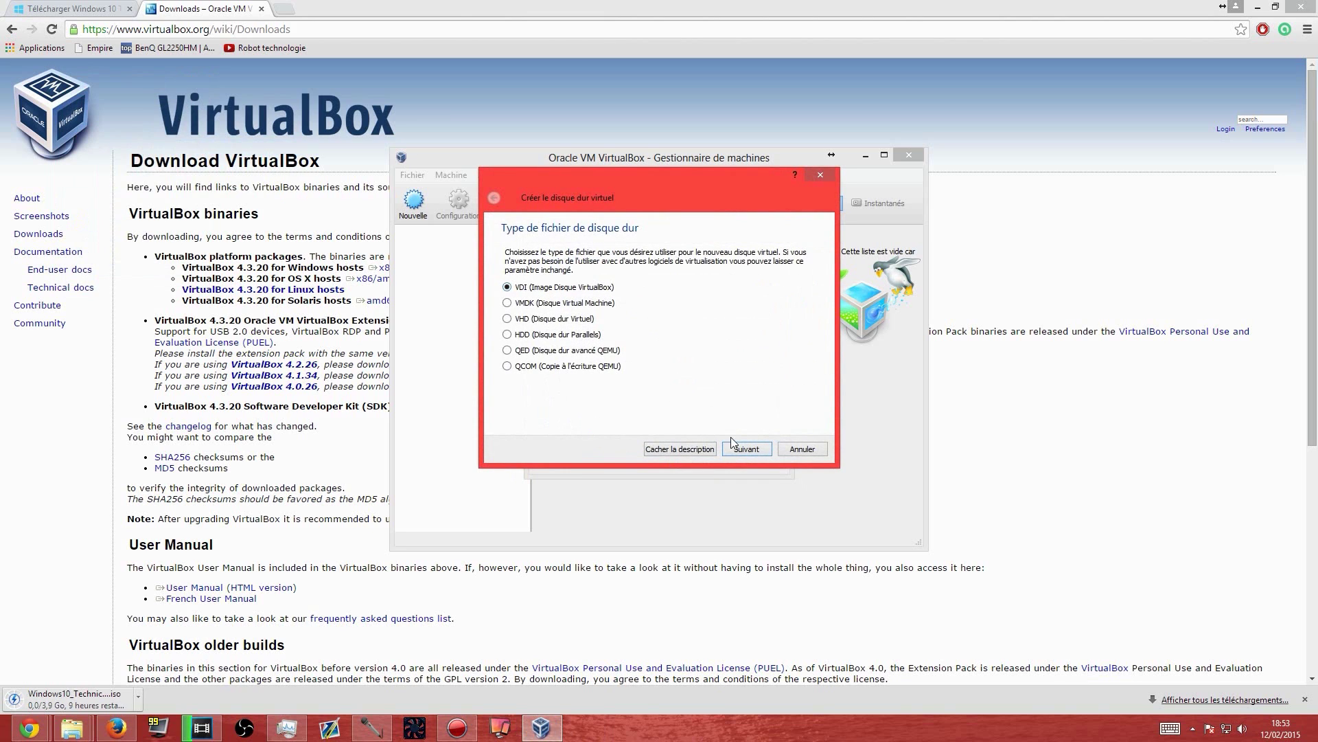
click(750, 448)
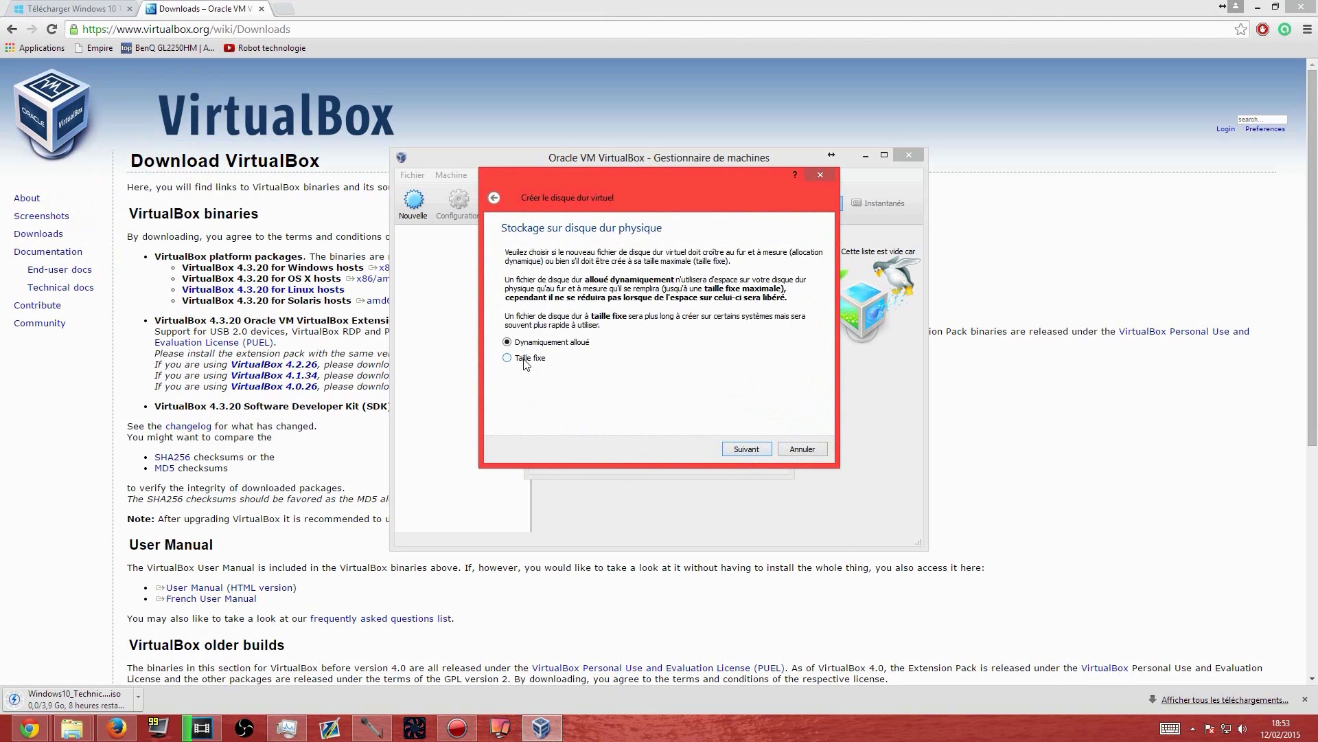
click(753, 450)
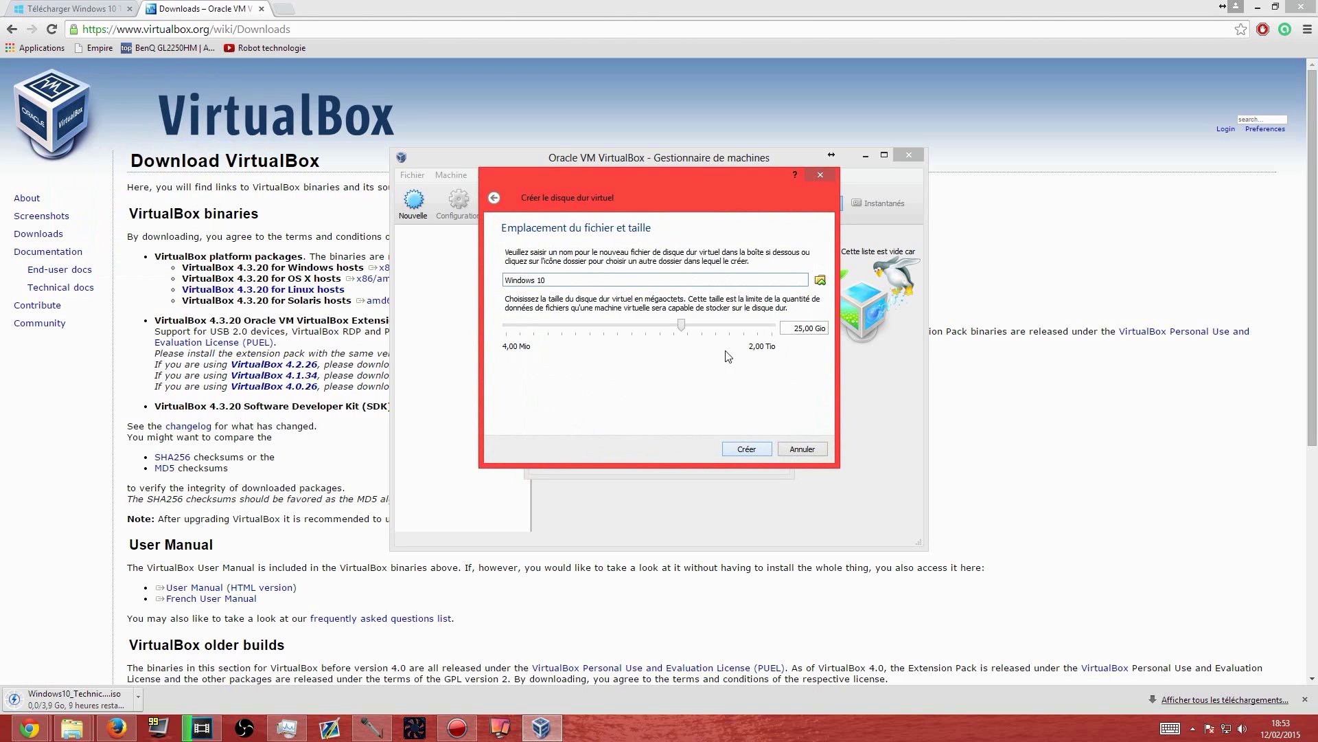
Set the disk to 50 Go, saved as Windows 10 on DATA 2 (Q:), and create it.
double_click(800, 327)
text(50)
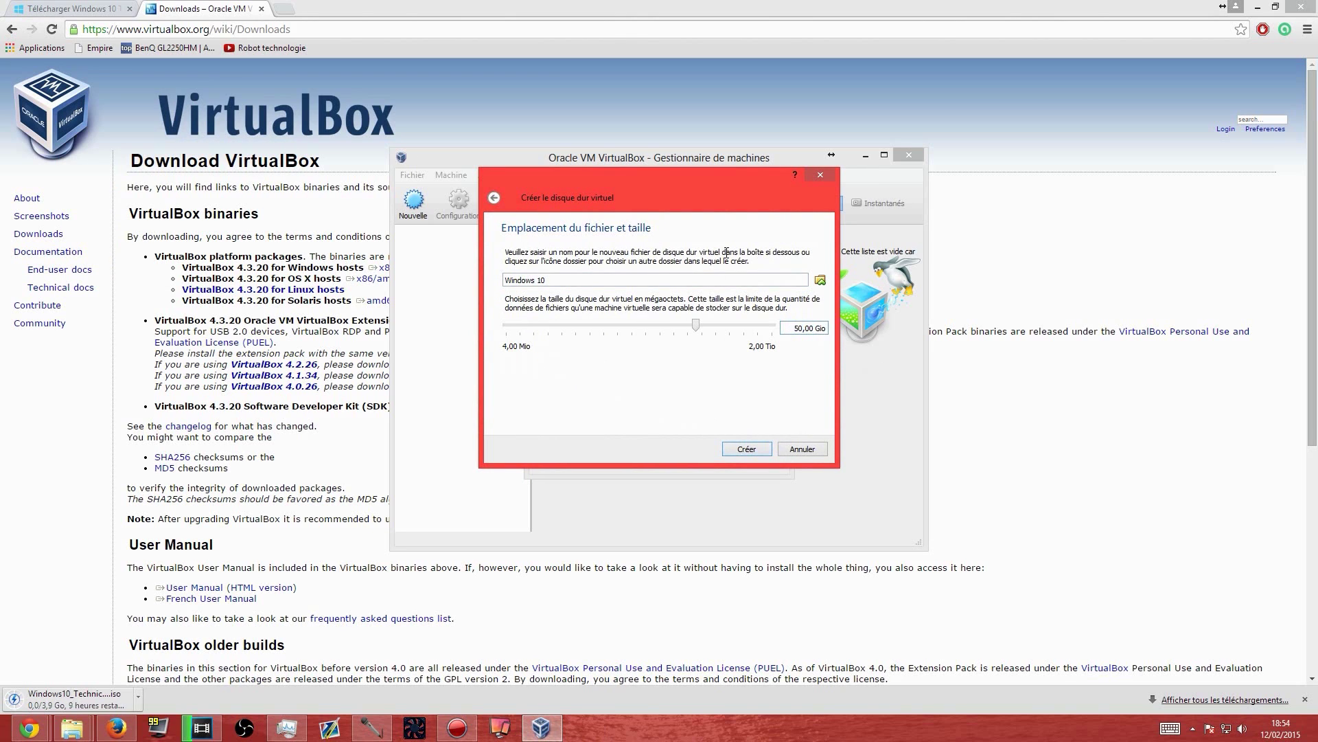
click(821, 281)
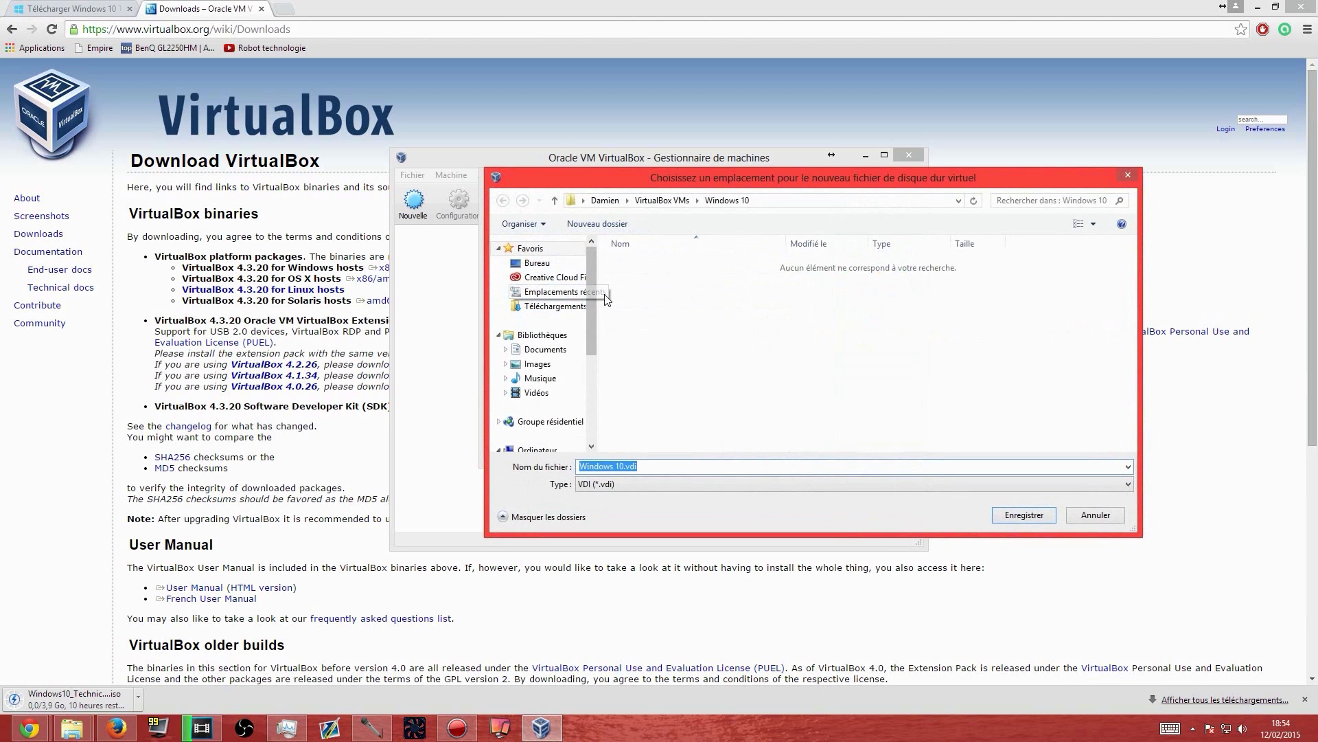
drag(486, 169, 267, 88)
click(328, 377)
click(1024, 515)
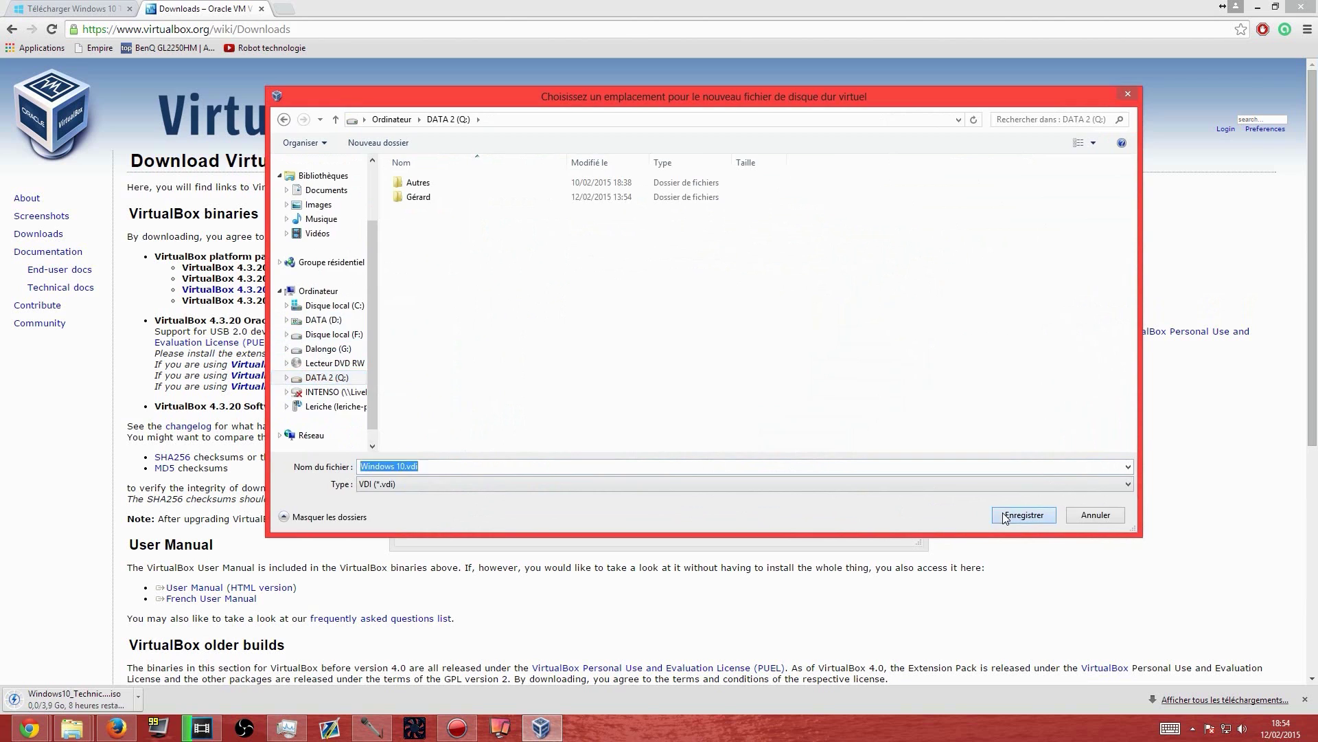
click(748, 451)
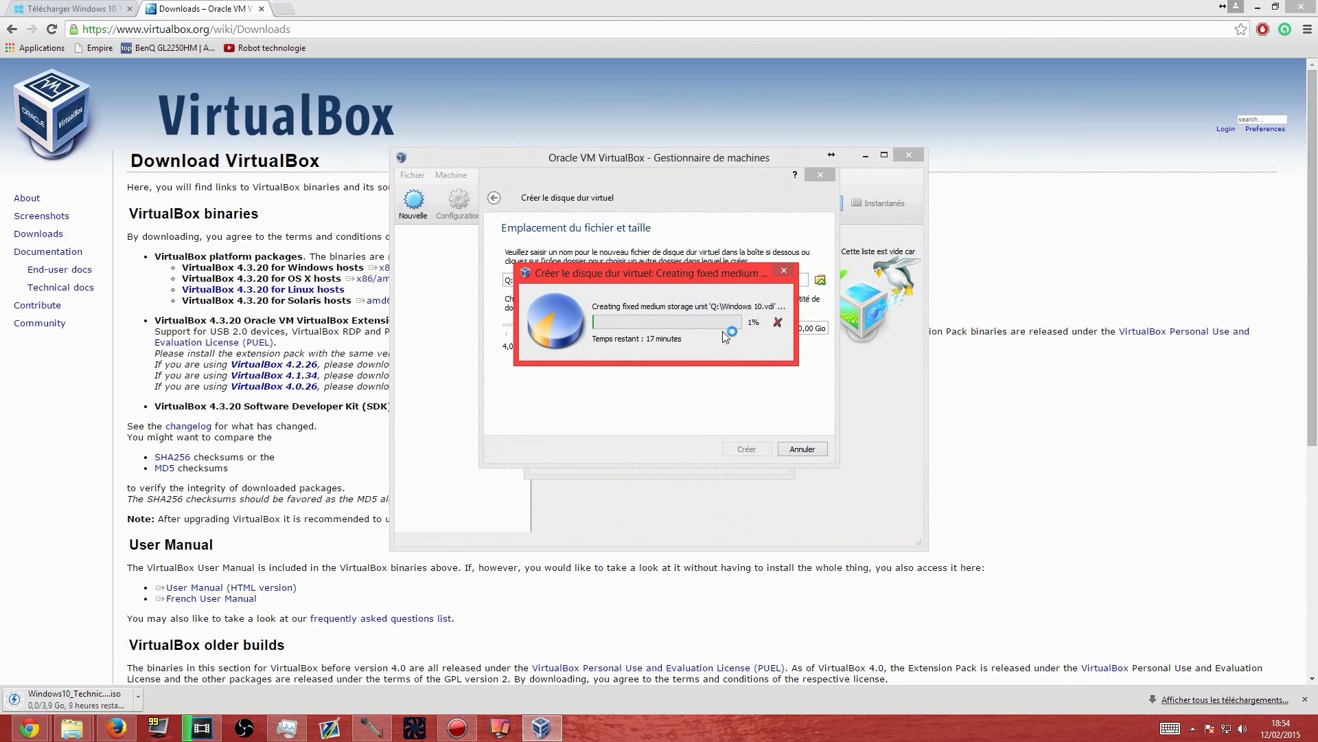
Select VirtualBox.exe in Task Manager and minimize it while the 50 GB disk finishes creating.
click(287, 730)
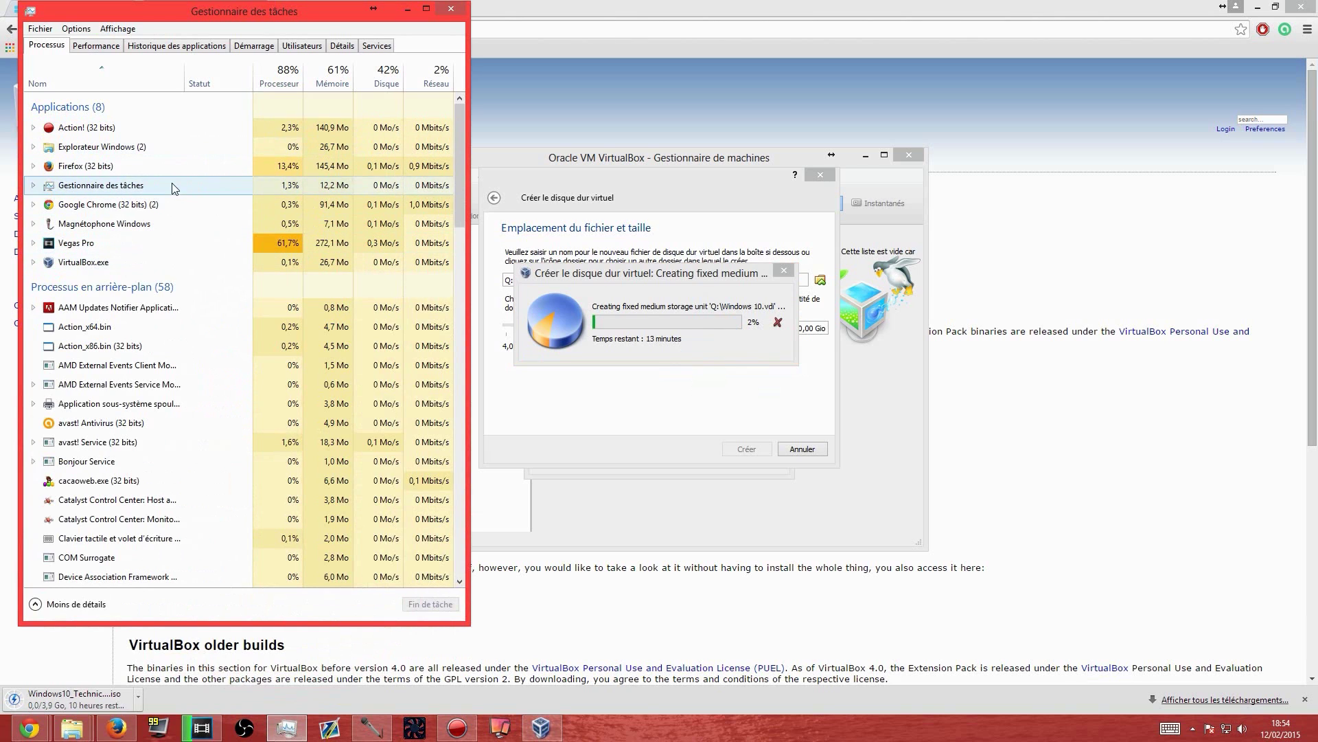
click(152, 263)
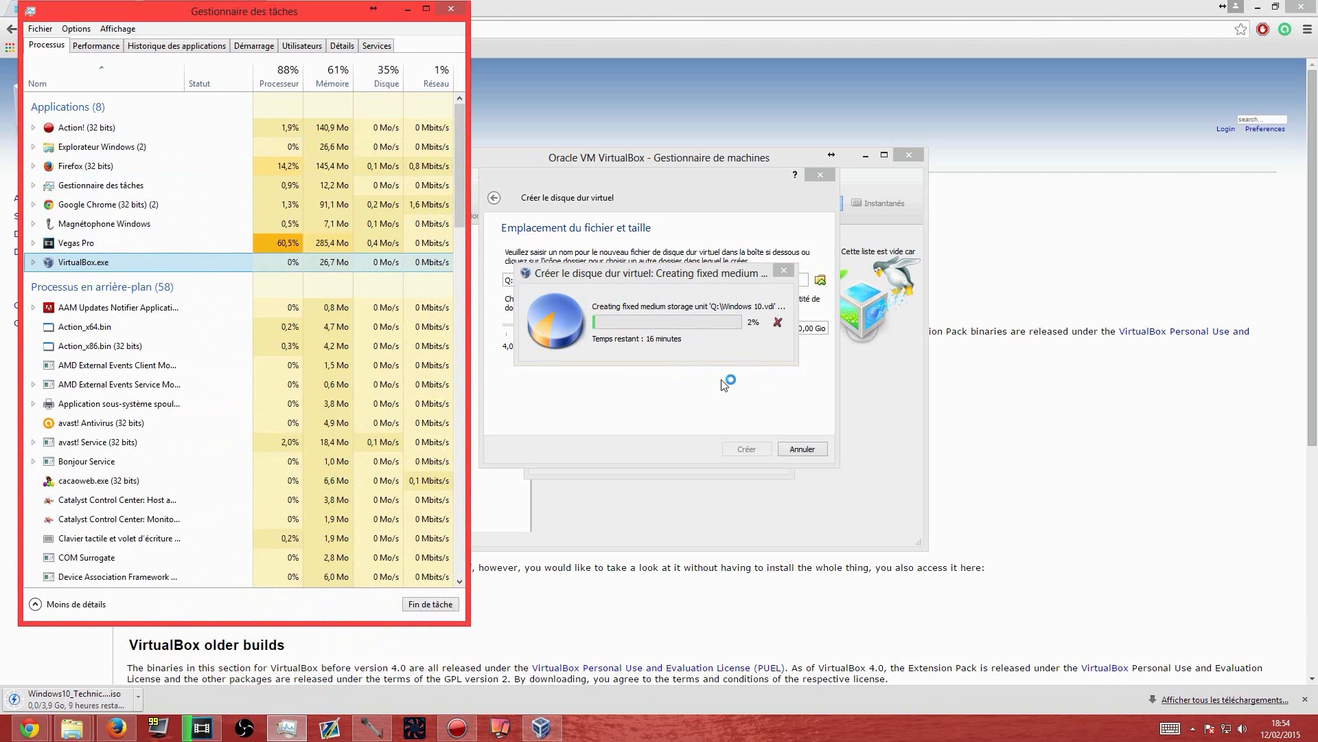
click(407, 9)
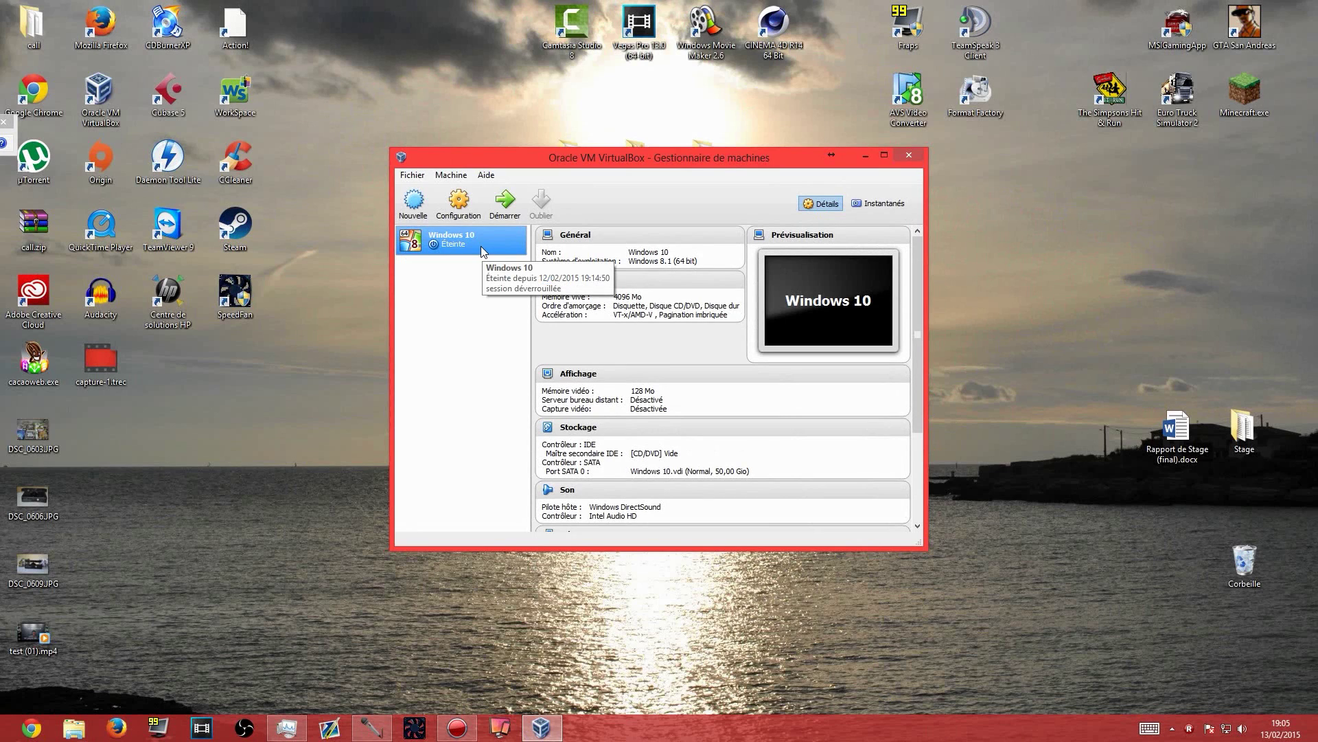
Locate the Windows 10 Technical Preview ISO on DATA 2 (Q:), then open the Windows 10 VM's settings.
click(154, 604)
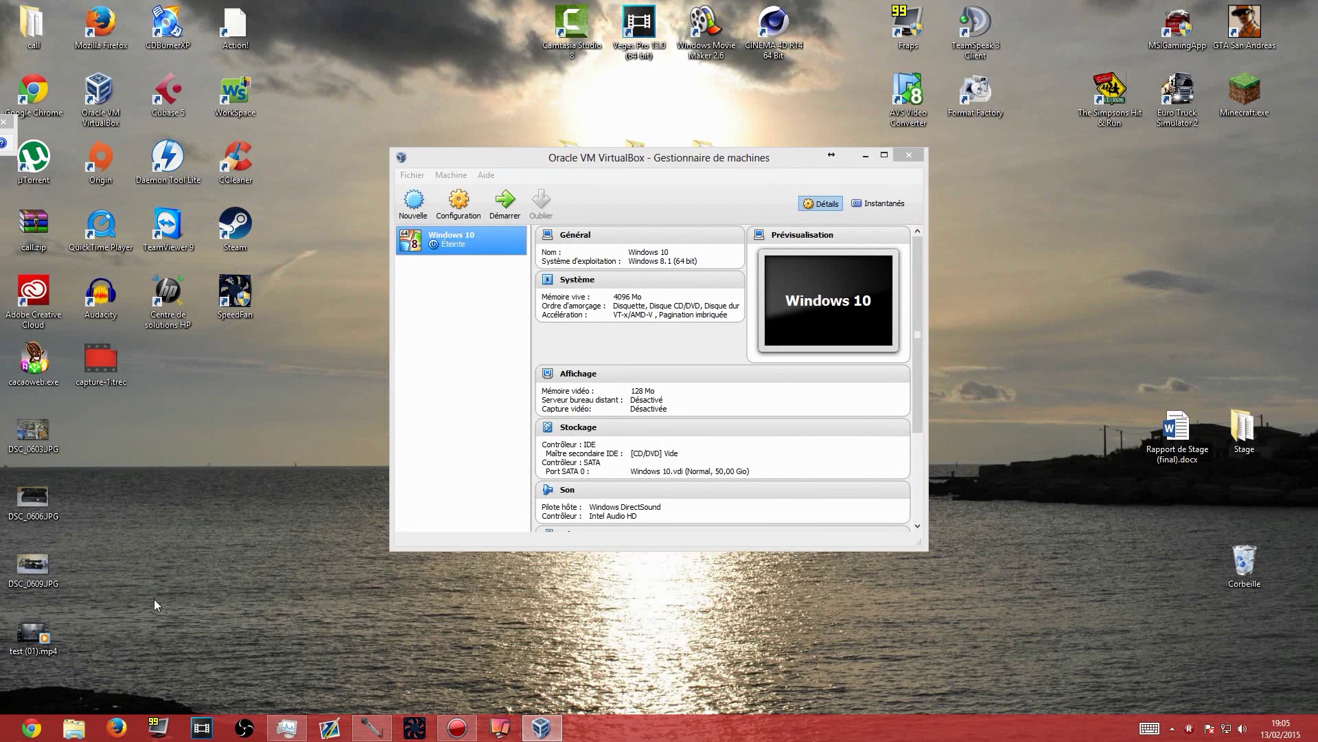
click(73, 728)
click(314, 535)
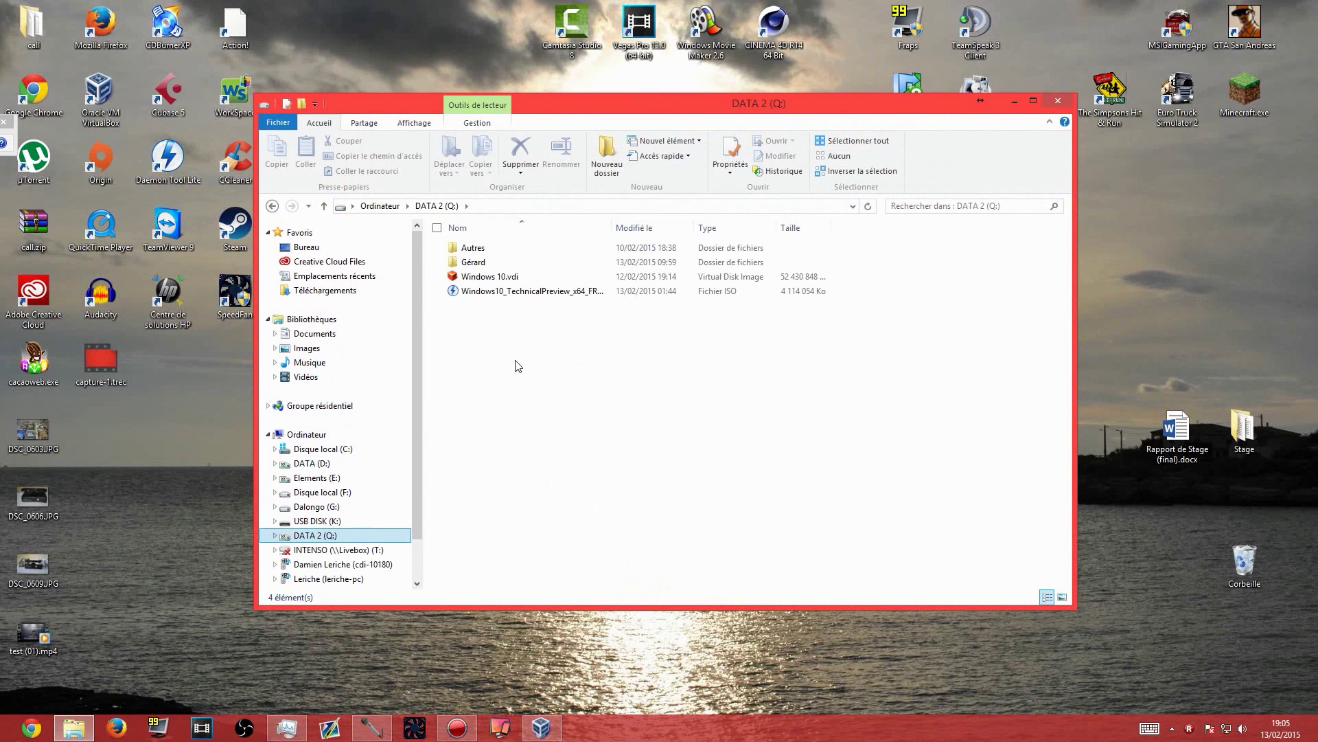
click(518, 294)
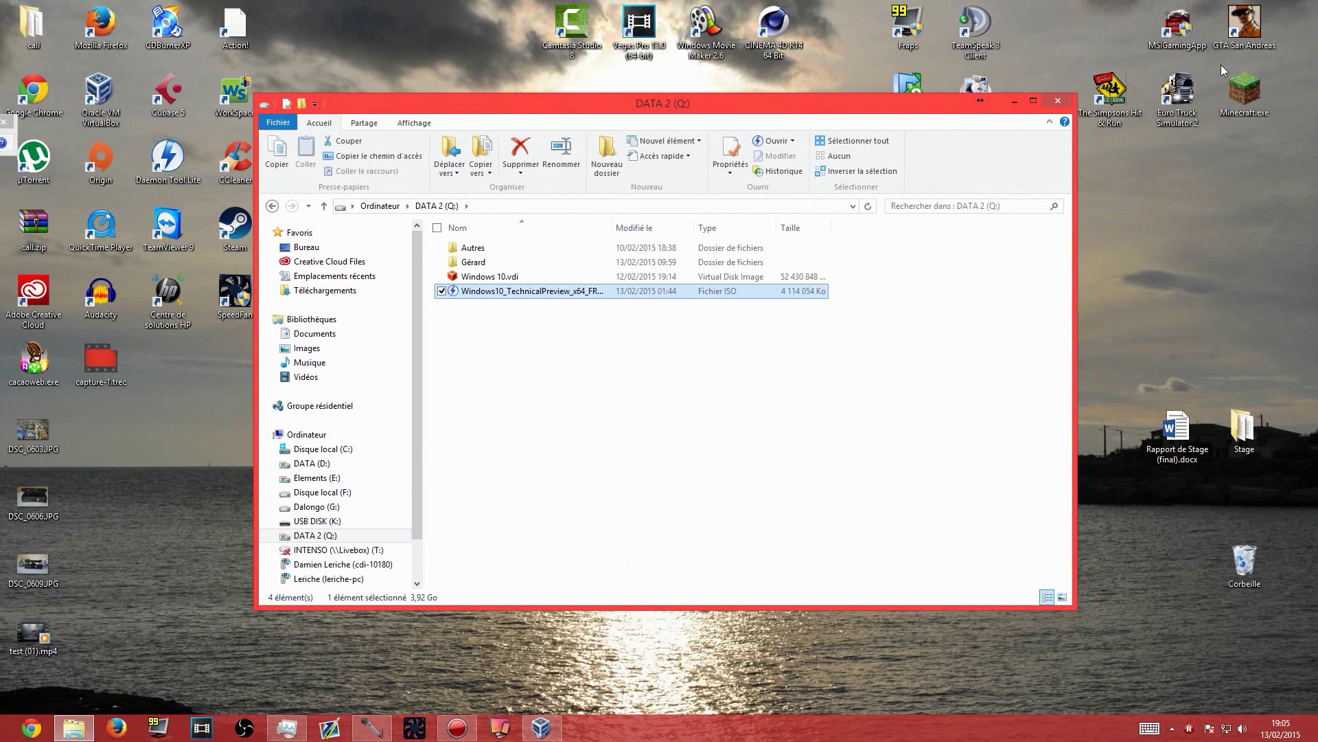
click(1058, 100)
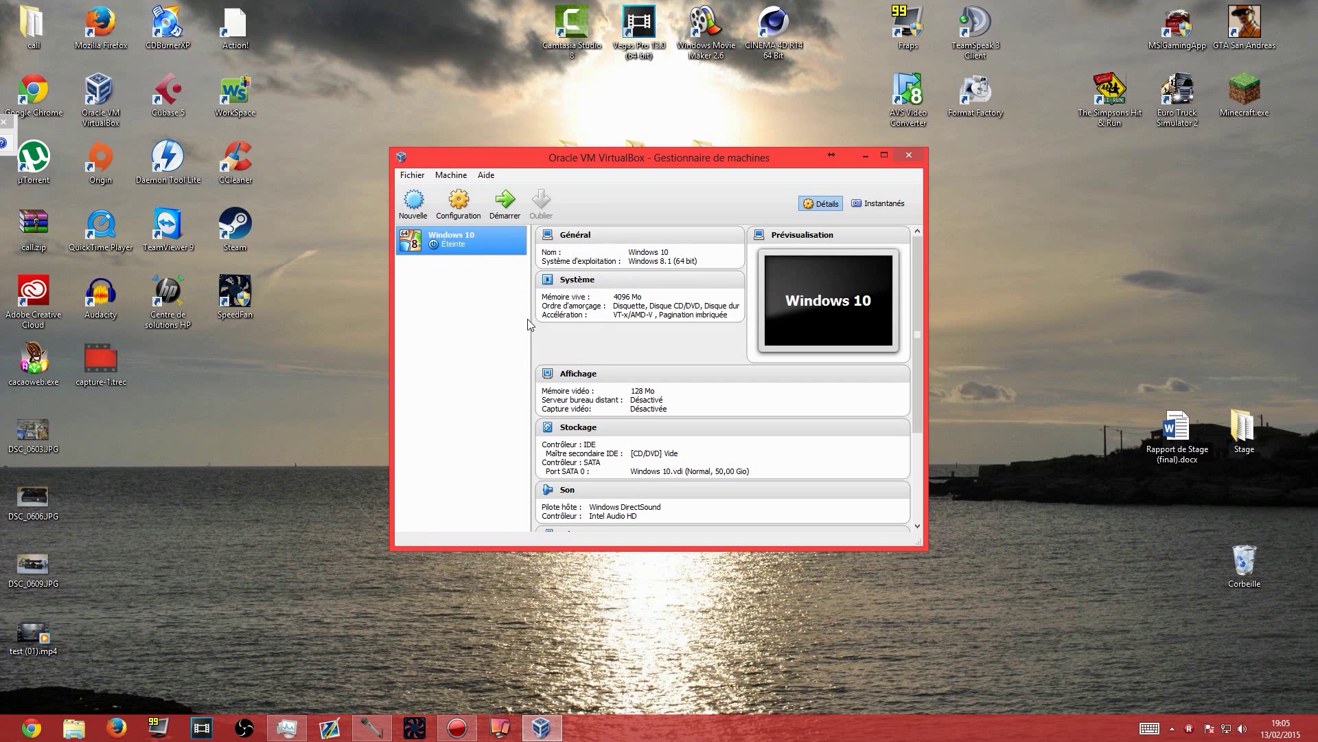
click(459, 210)
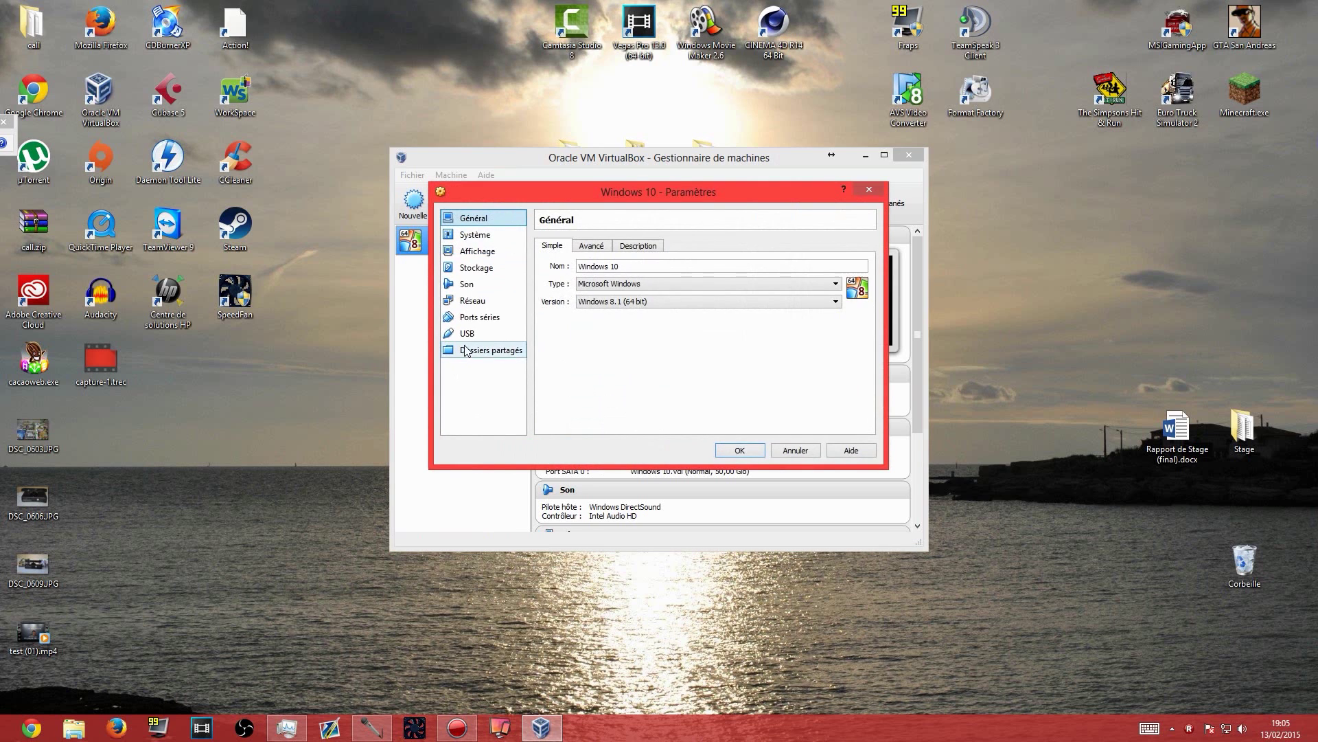
In Storage settings, select the empty IDE CD/DVD drive, leaving its slot unchanged.
click(474, 269)
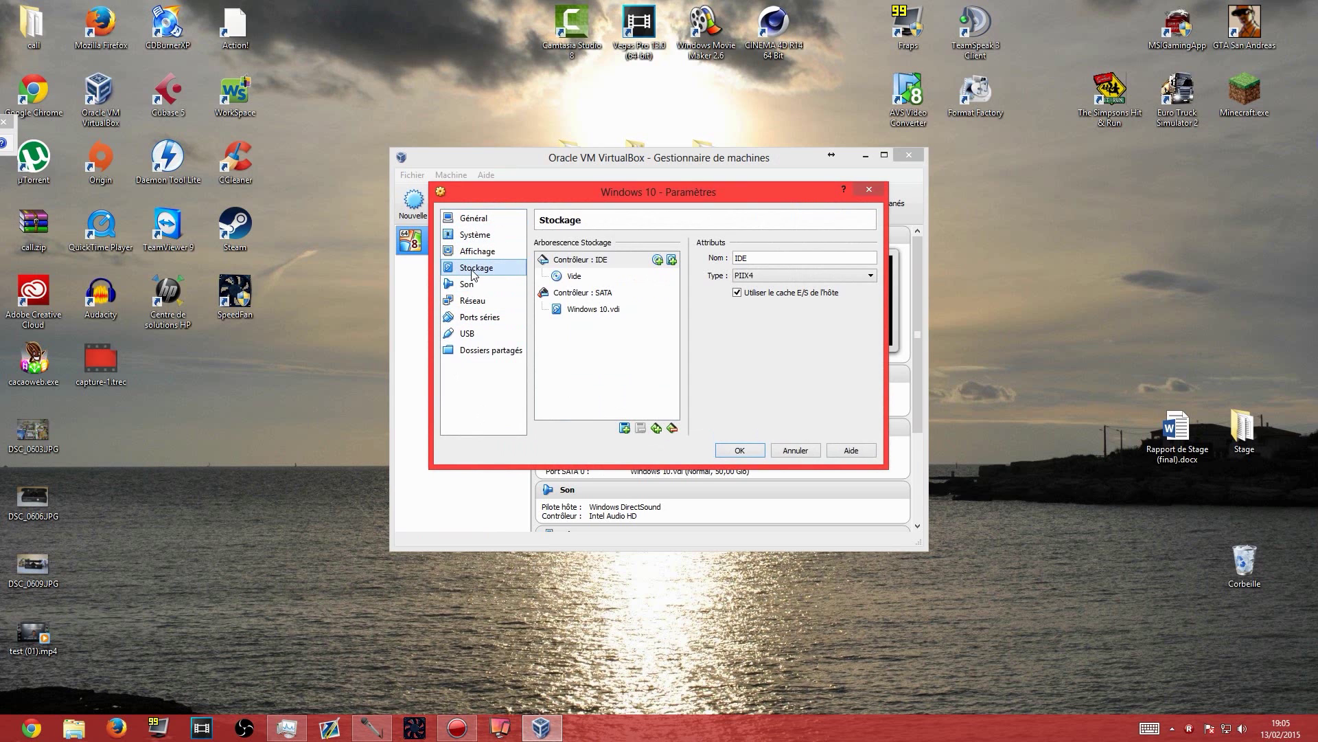
click(569, 280)
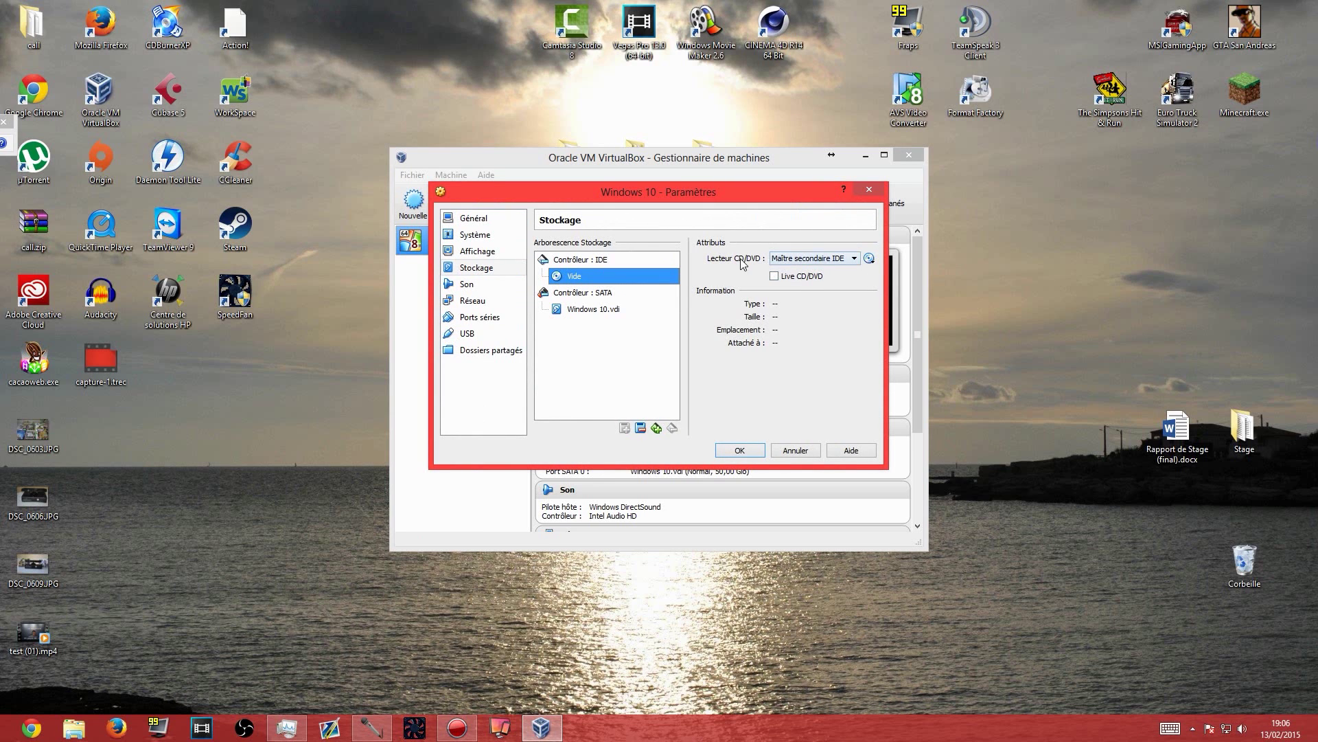
click(809, 260)
click(809, 269)
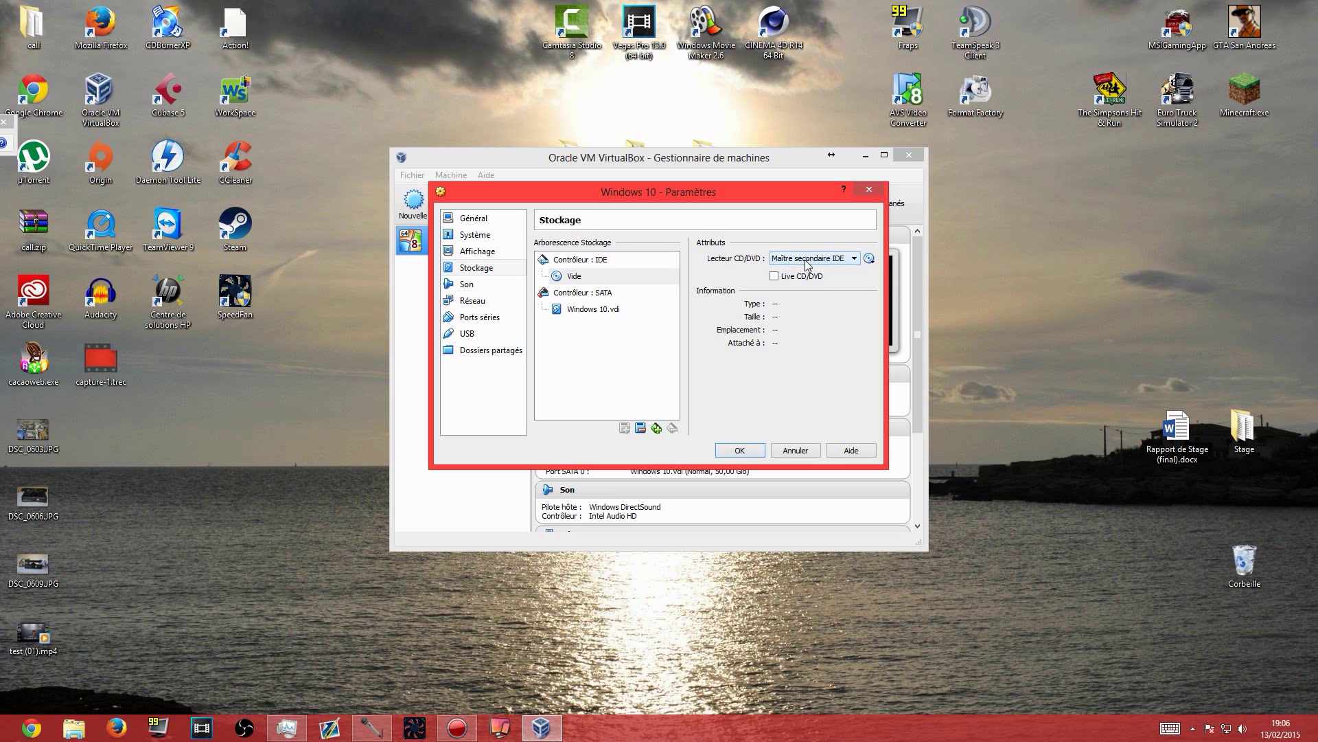
Mount Windows10_TechnicalPreview_x64_FR-FR_9926.iso from DATA 2 (Q:) in the drive and save.
click(869, 258)
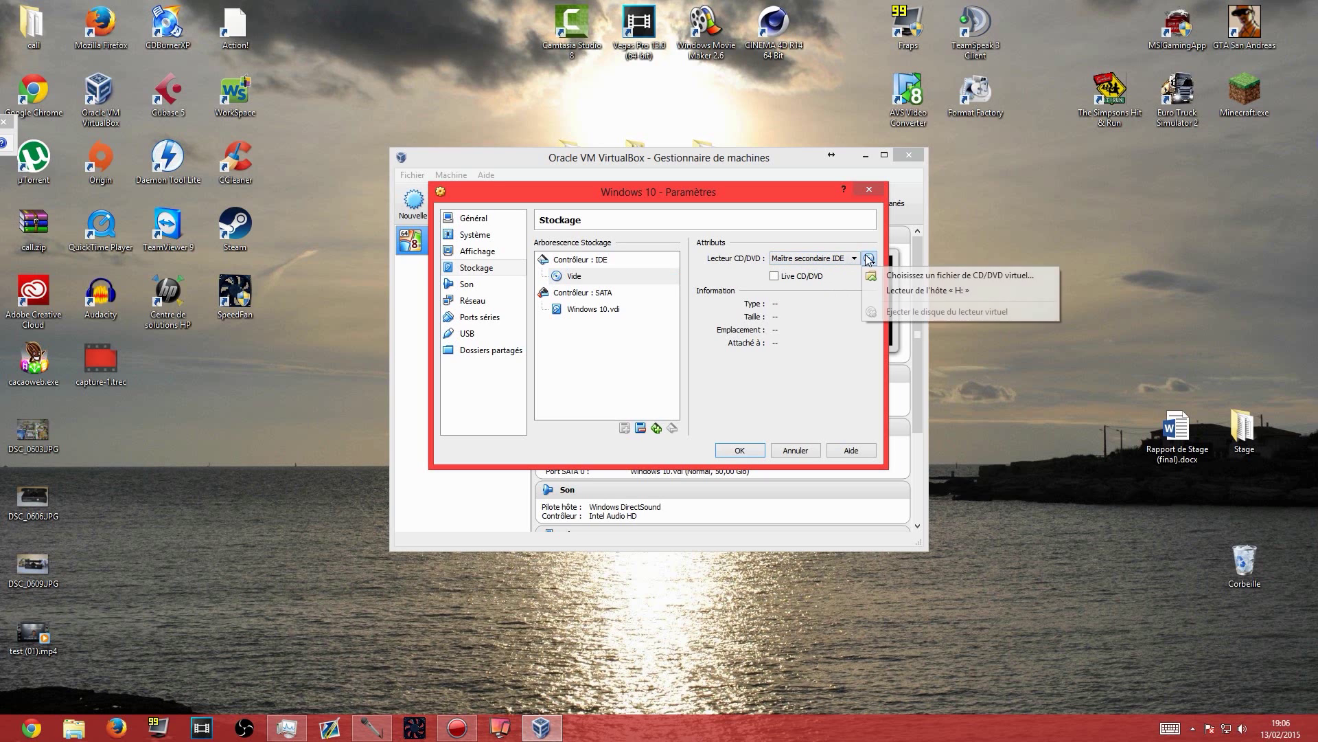
click(893, 281)
drag(725, 206, 524, 114)
drag(338, 326, 344, 388)
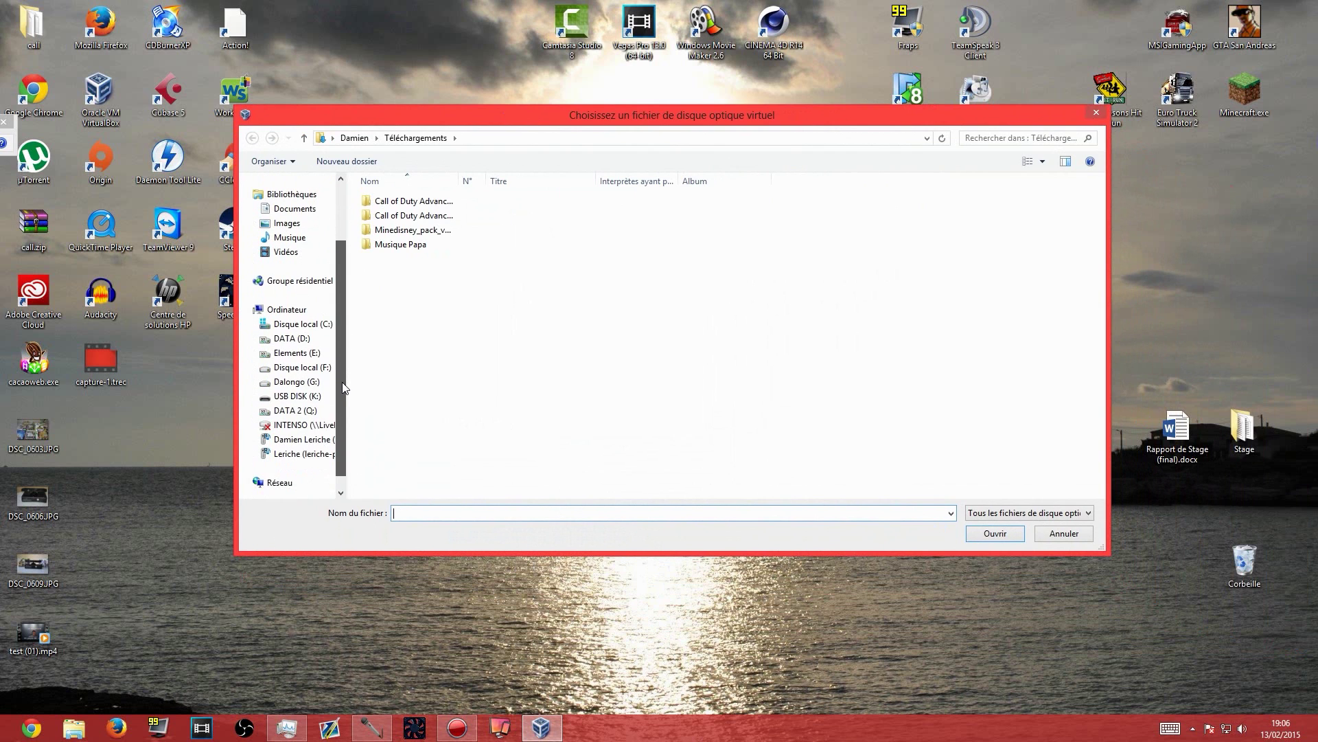
click(296, 410)
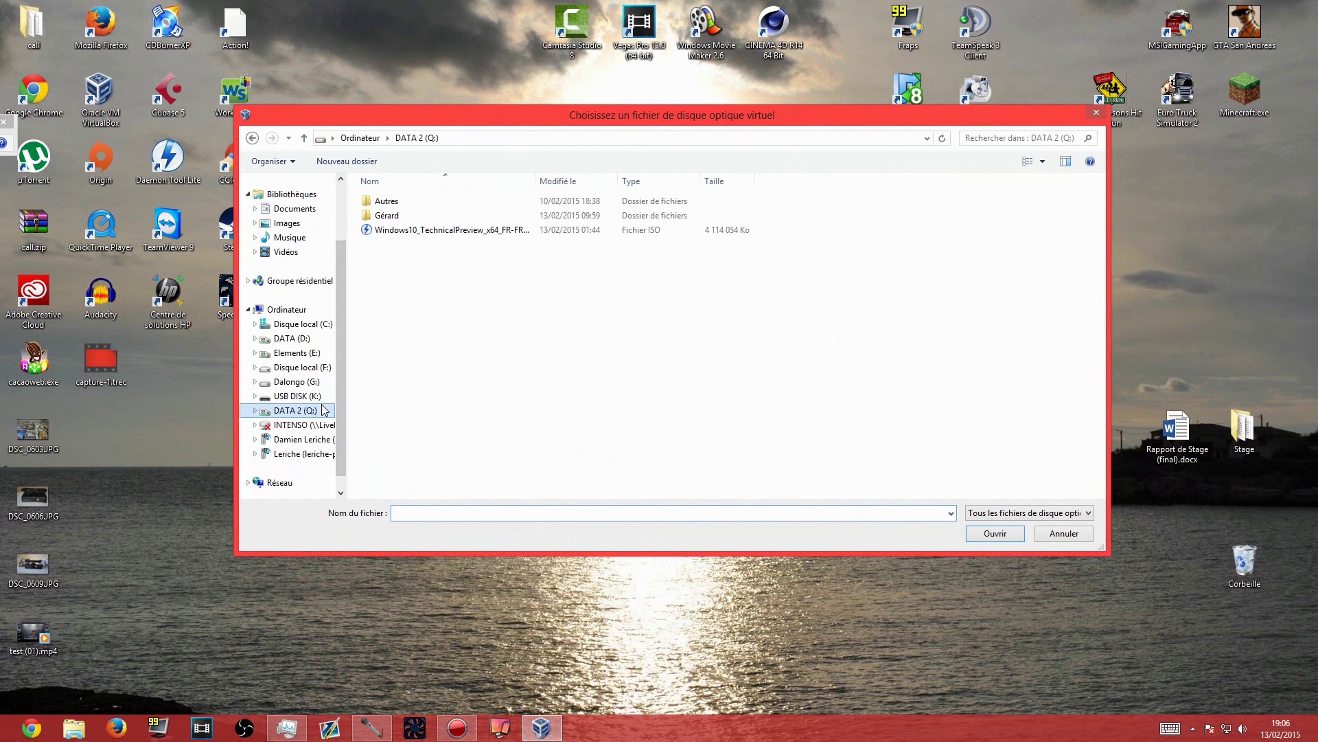
double_click(440, 230)
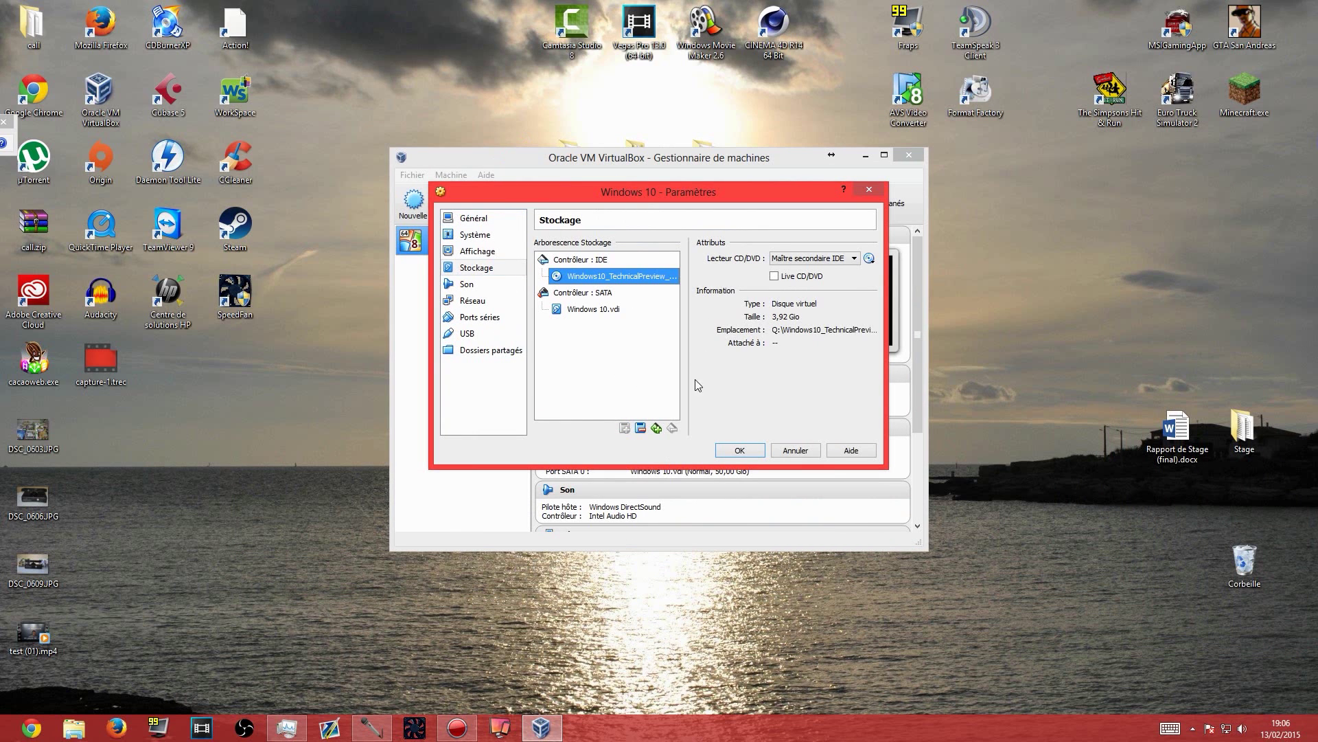
click(741, 450)
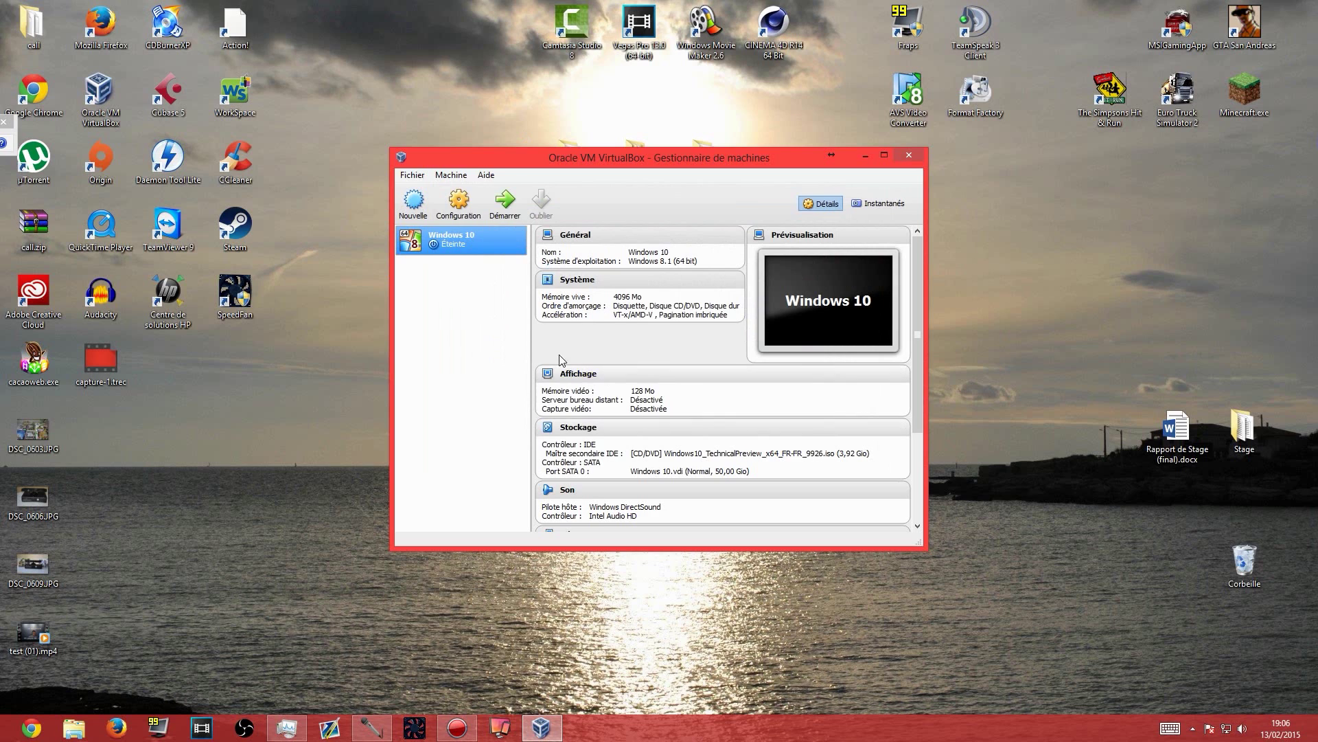
Start the Windows 10 VM and switch its display to full-screen mode.
click(505, 202)
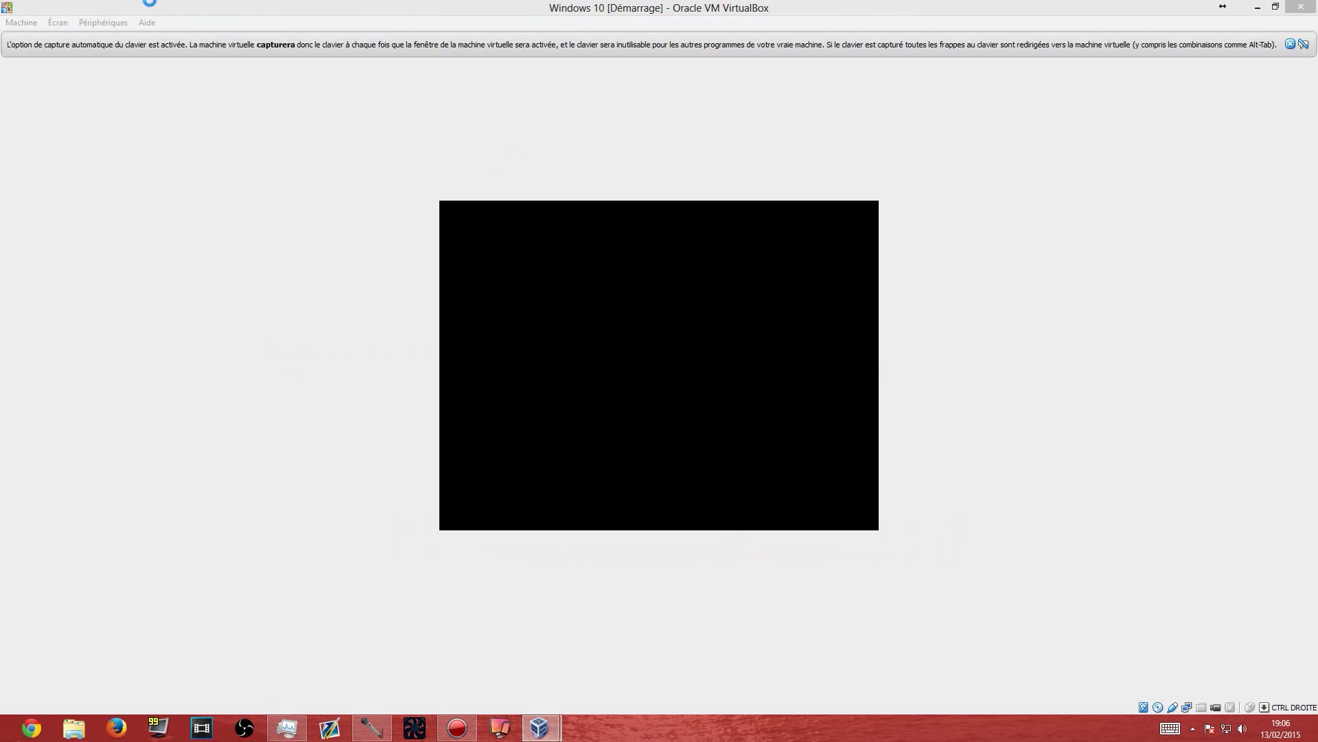
click(58, 22)
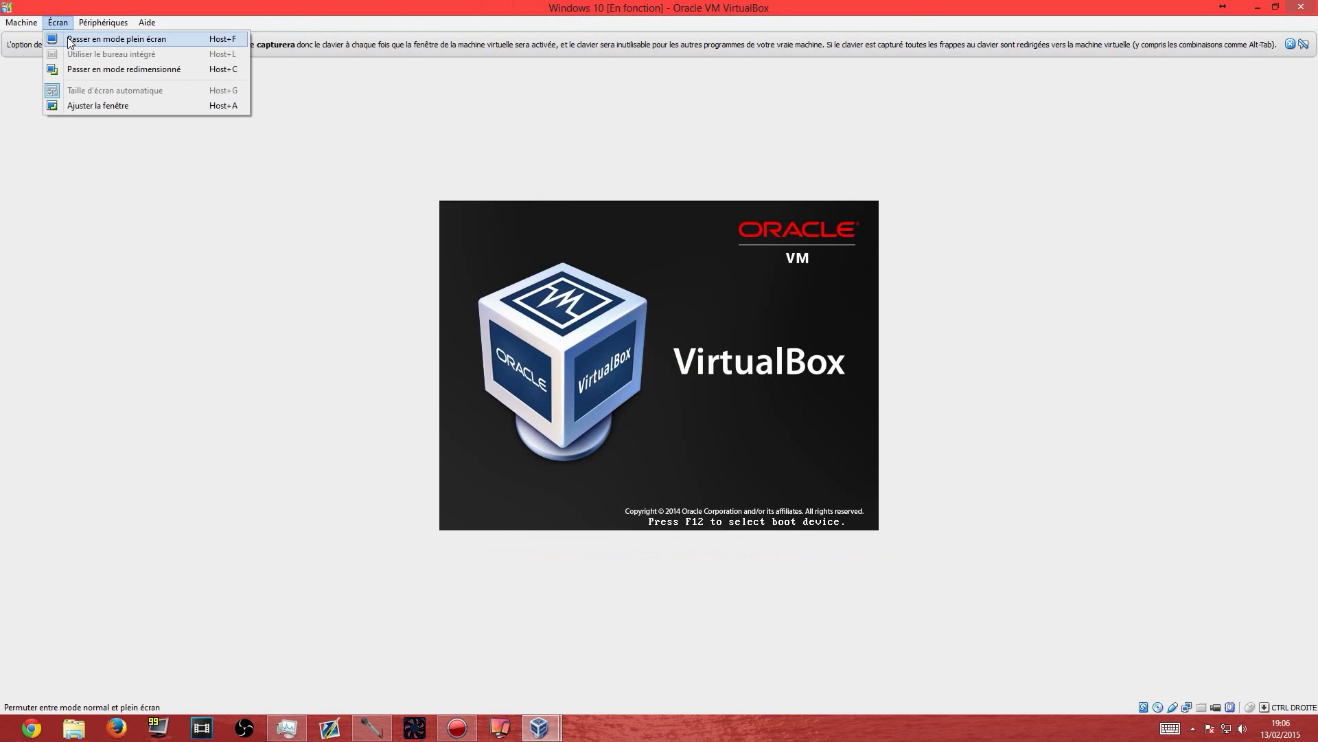
click(69, 42)
click(644, 412)
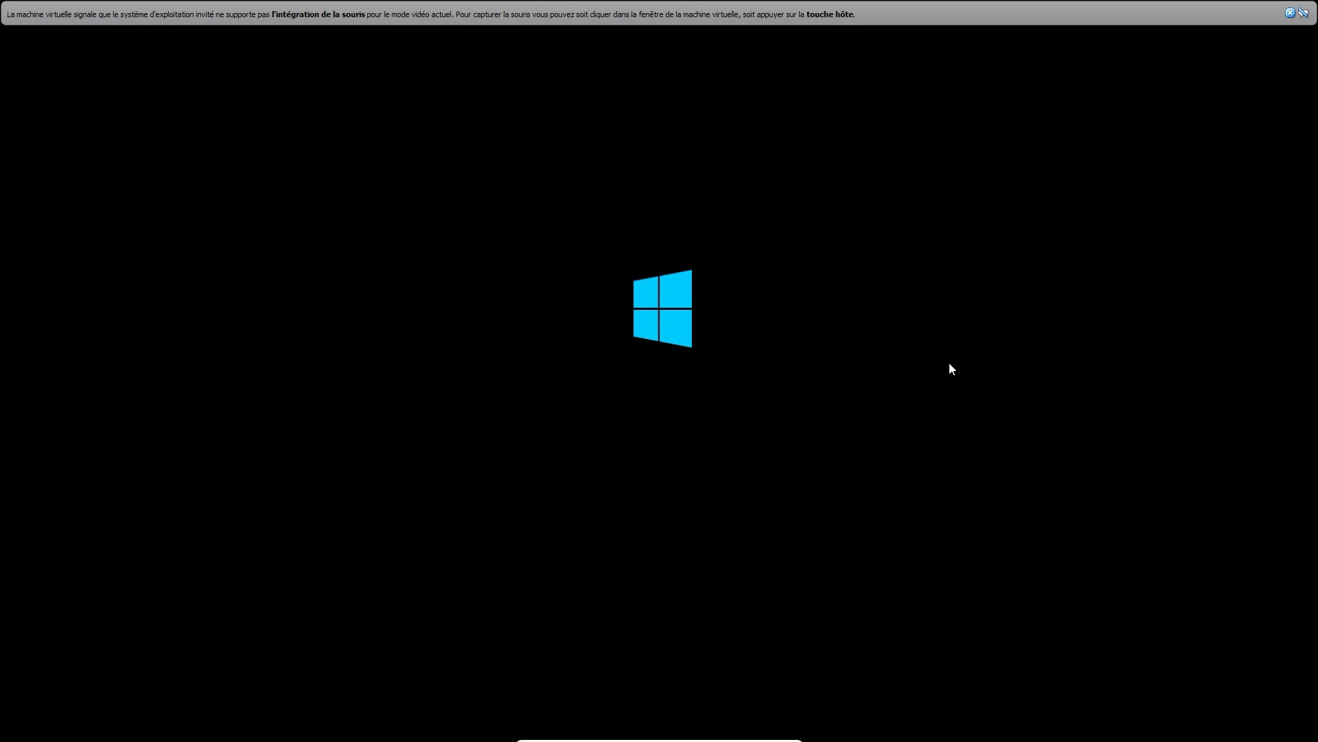
Switch the VM to scaled window mode and maximize its window.
click(1289, 15)
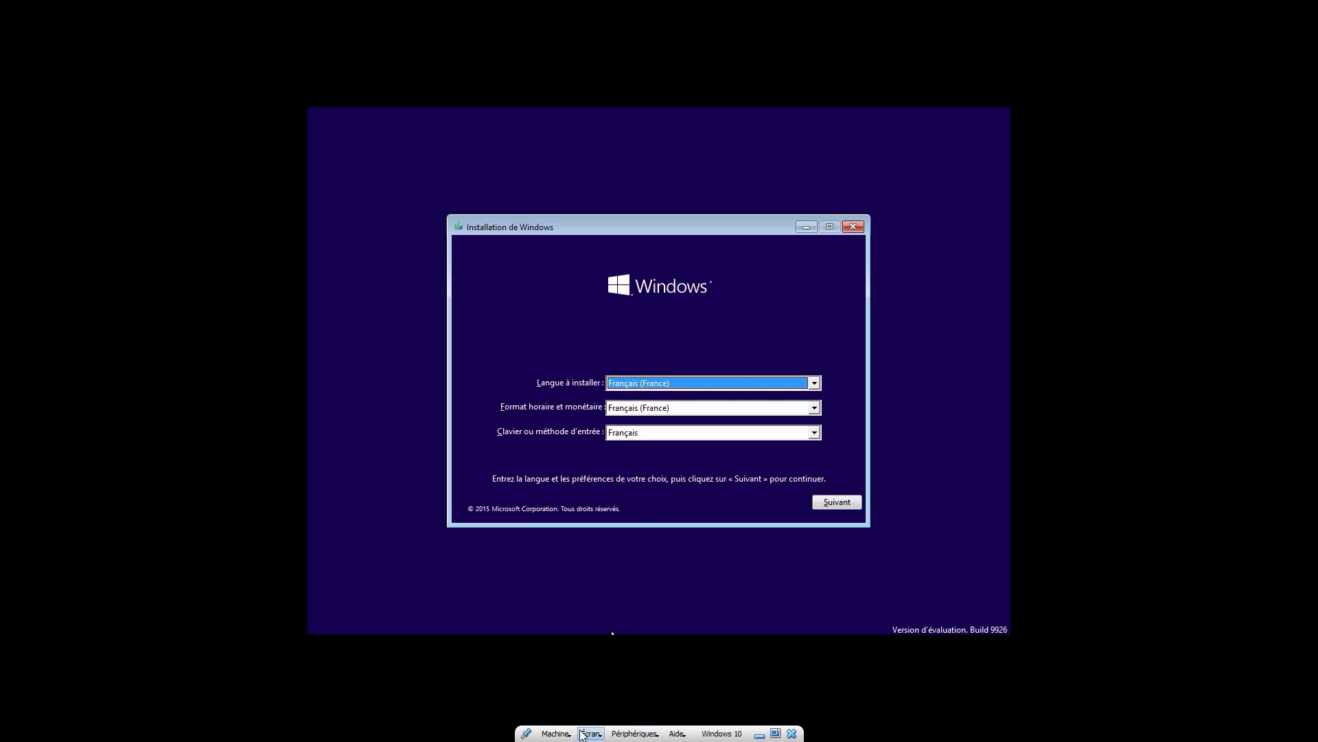
click(588, 733)
click(631, 672)
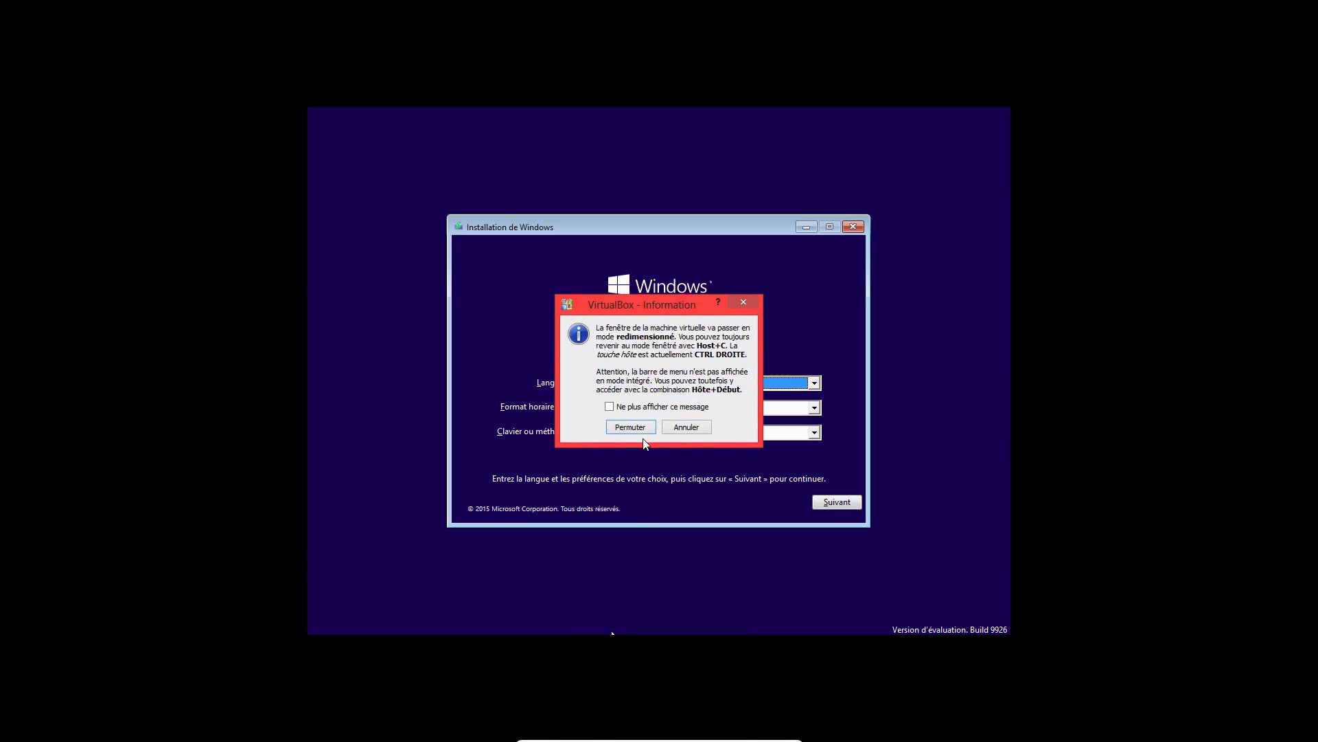
click(630, 426)
double_click(649, 181)
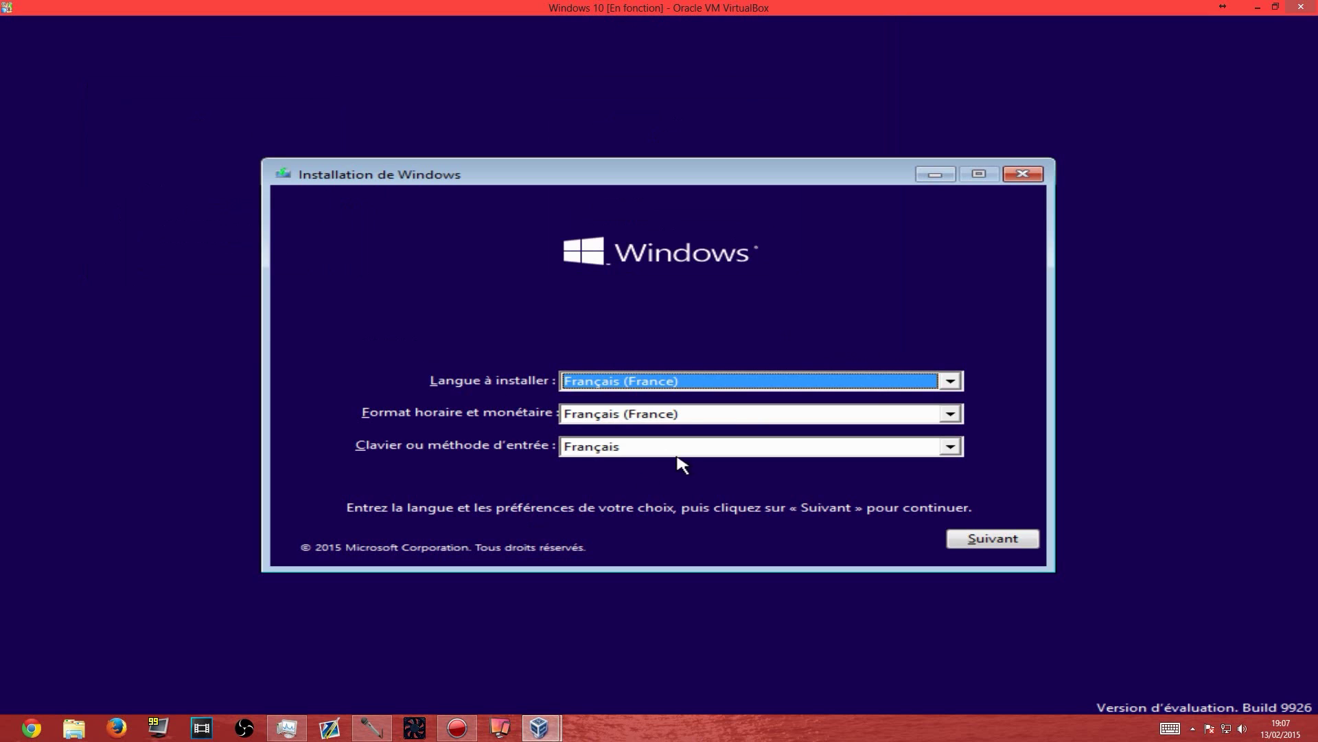
Start Windows setup in French, accept the licence, and custom-install onto the 50 Go unallocated drive.
click(990, 539)
click(663, 371)
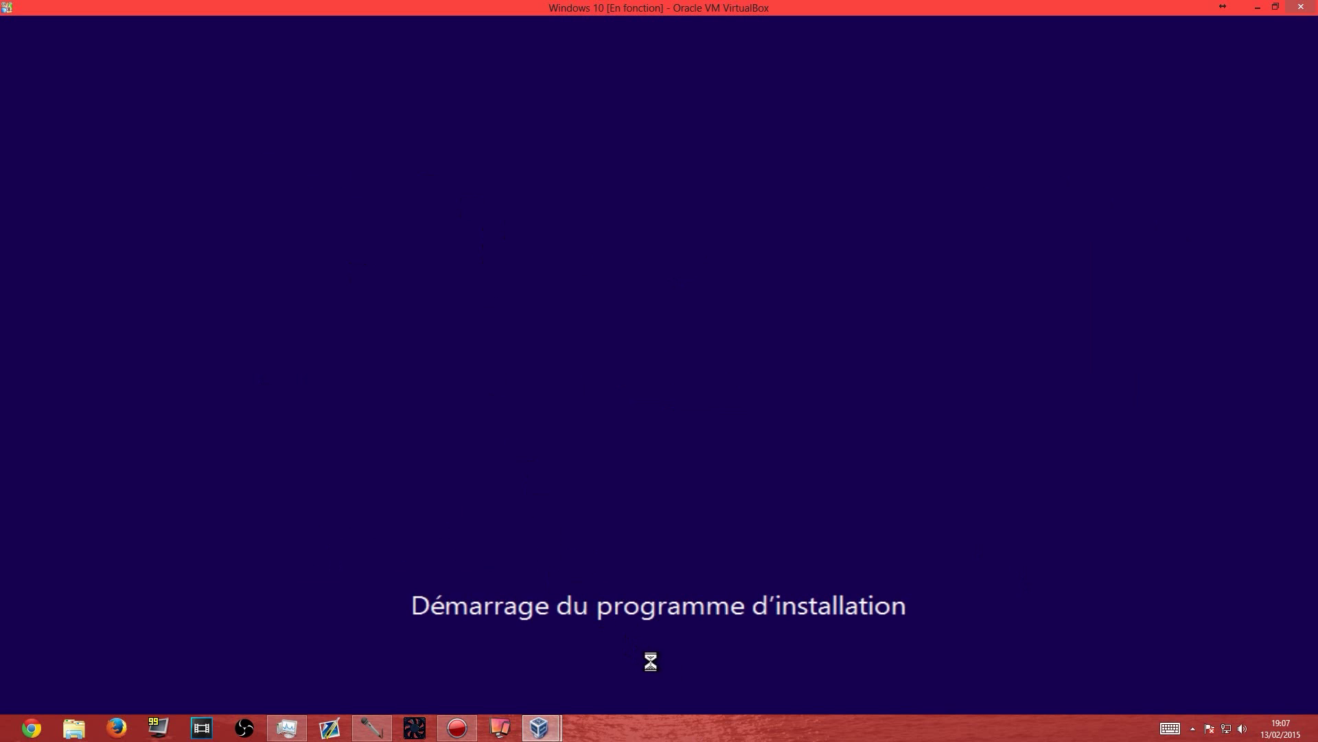
click(1257, 7)
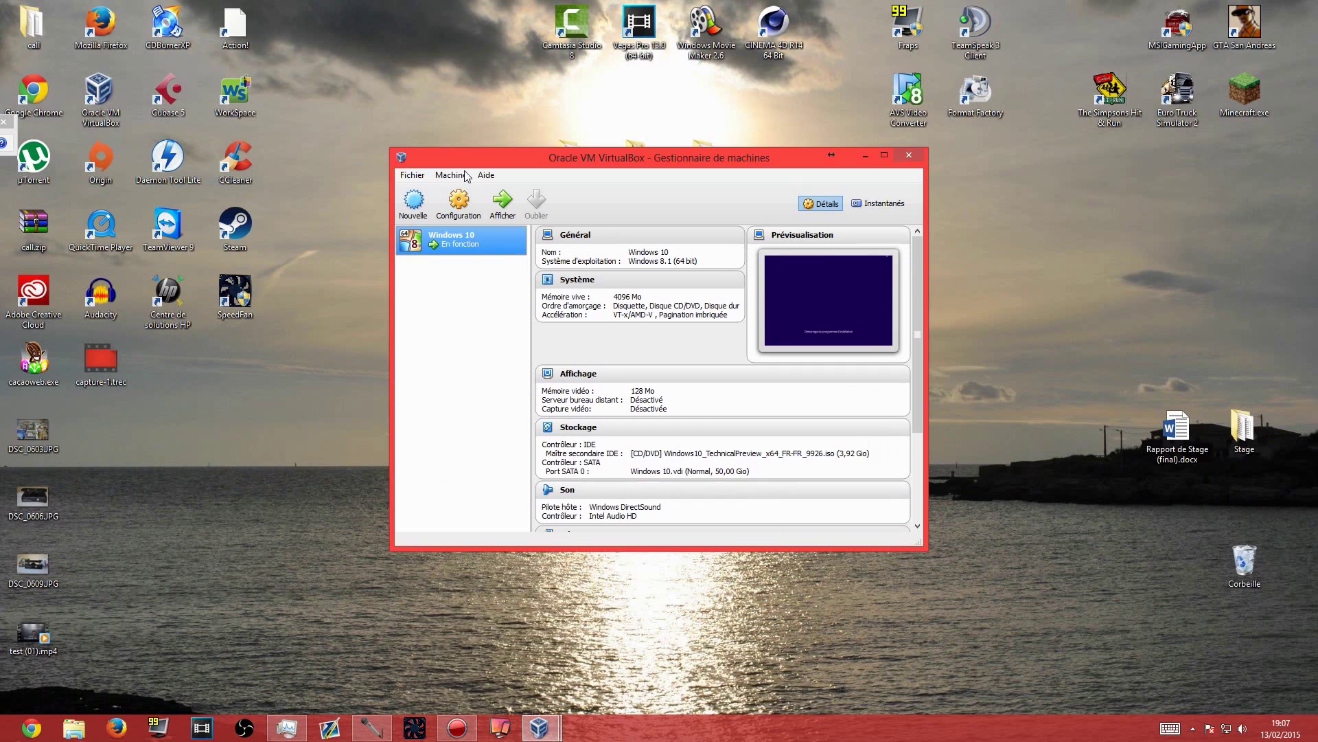
mouse_move(539, 728)
click(605, 656)
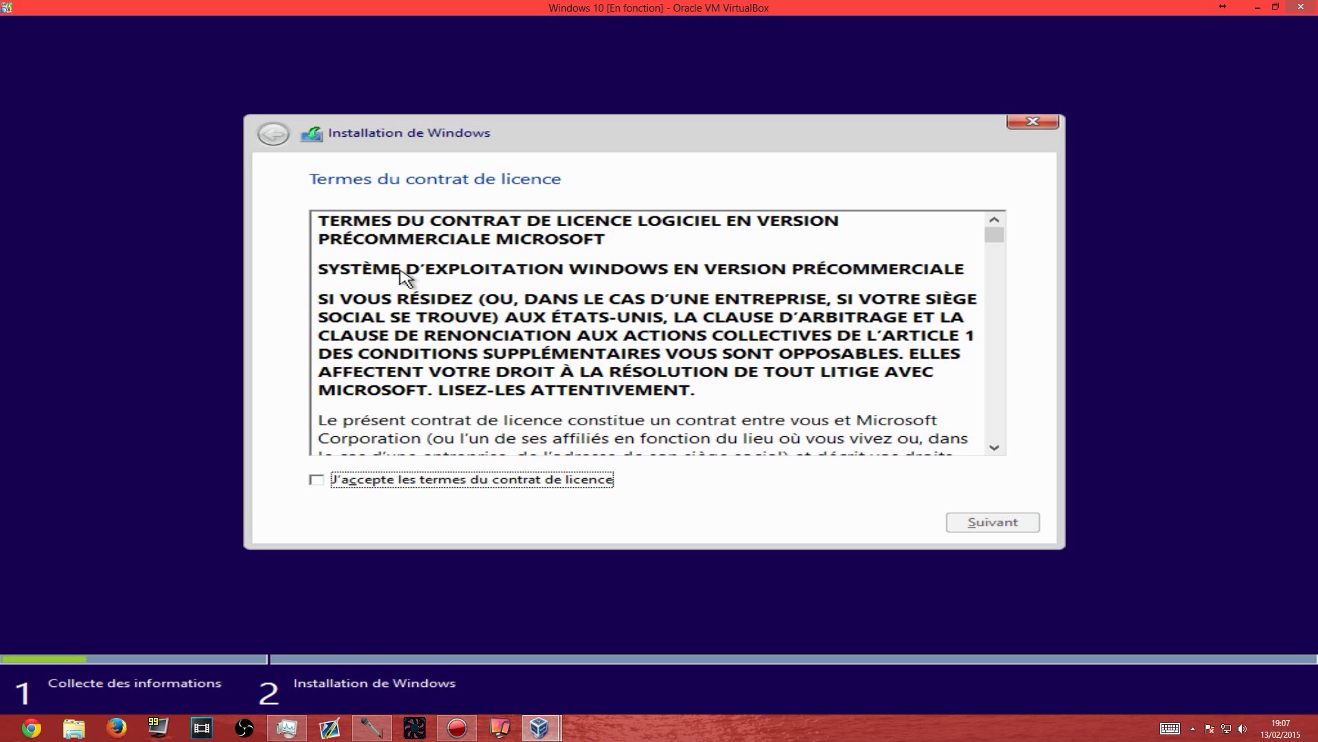
click(316, 481)
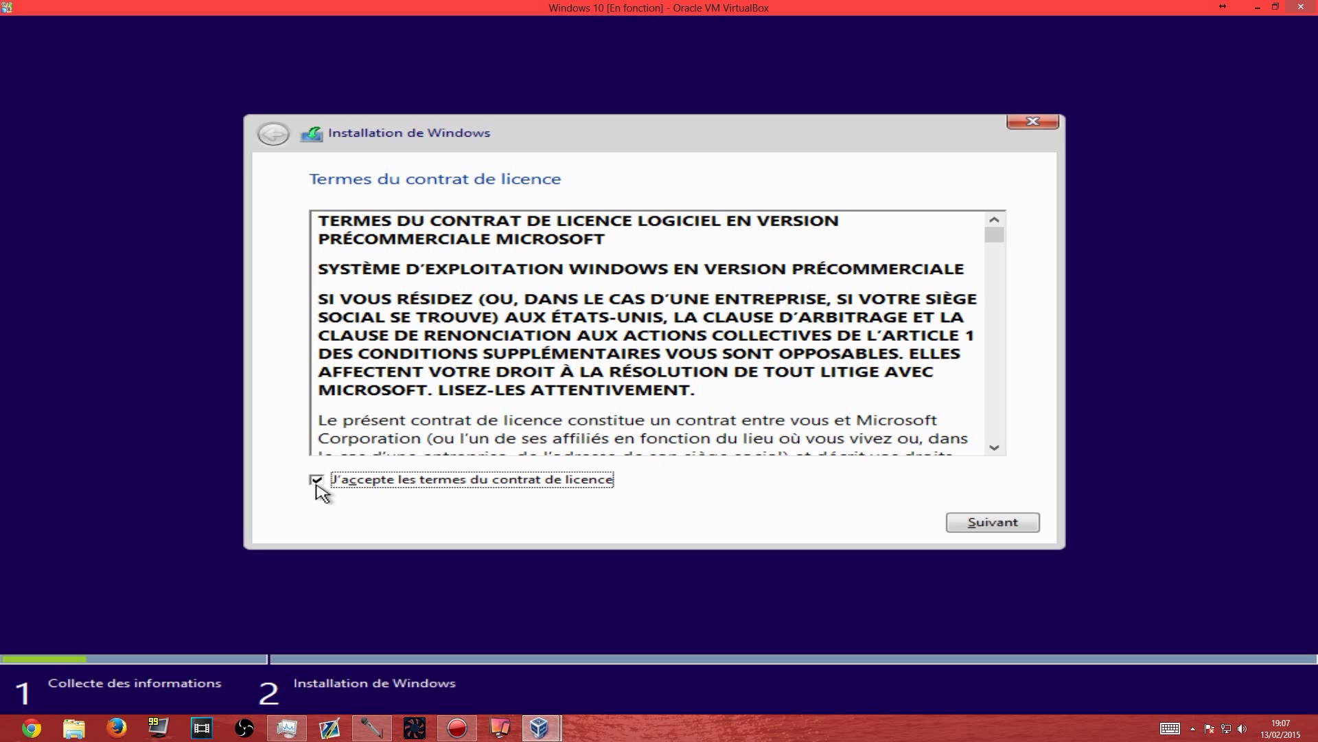
click(992, 522)
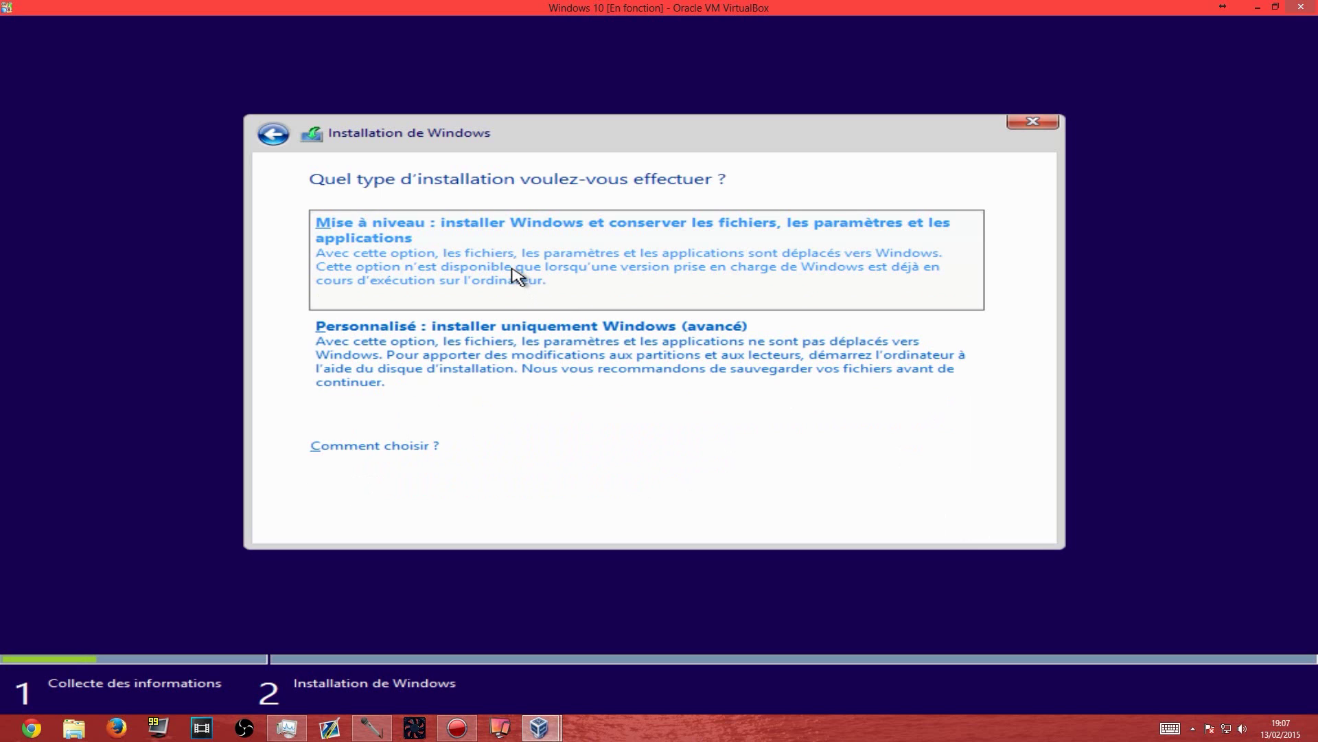
click(487, 360)
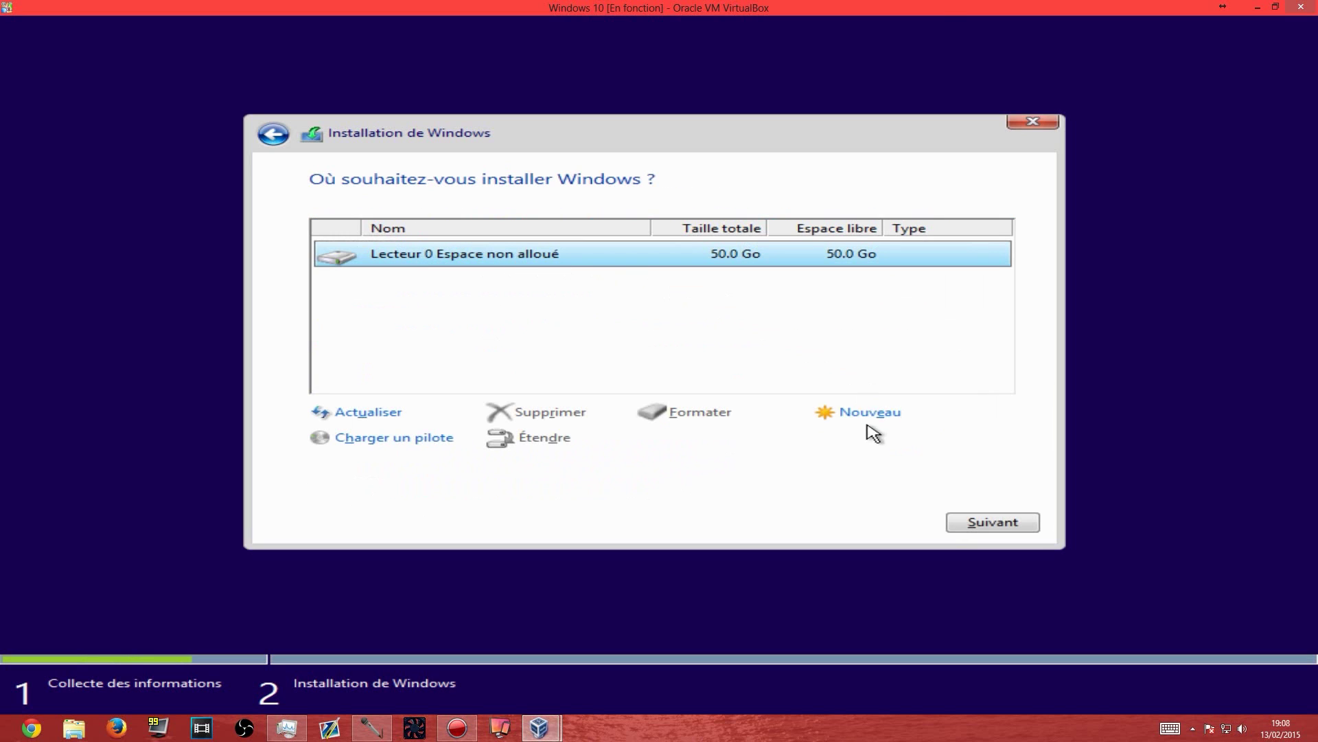
click(953, 522)
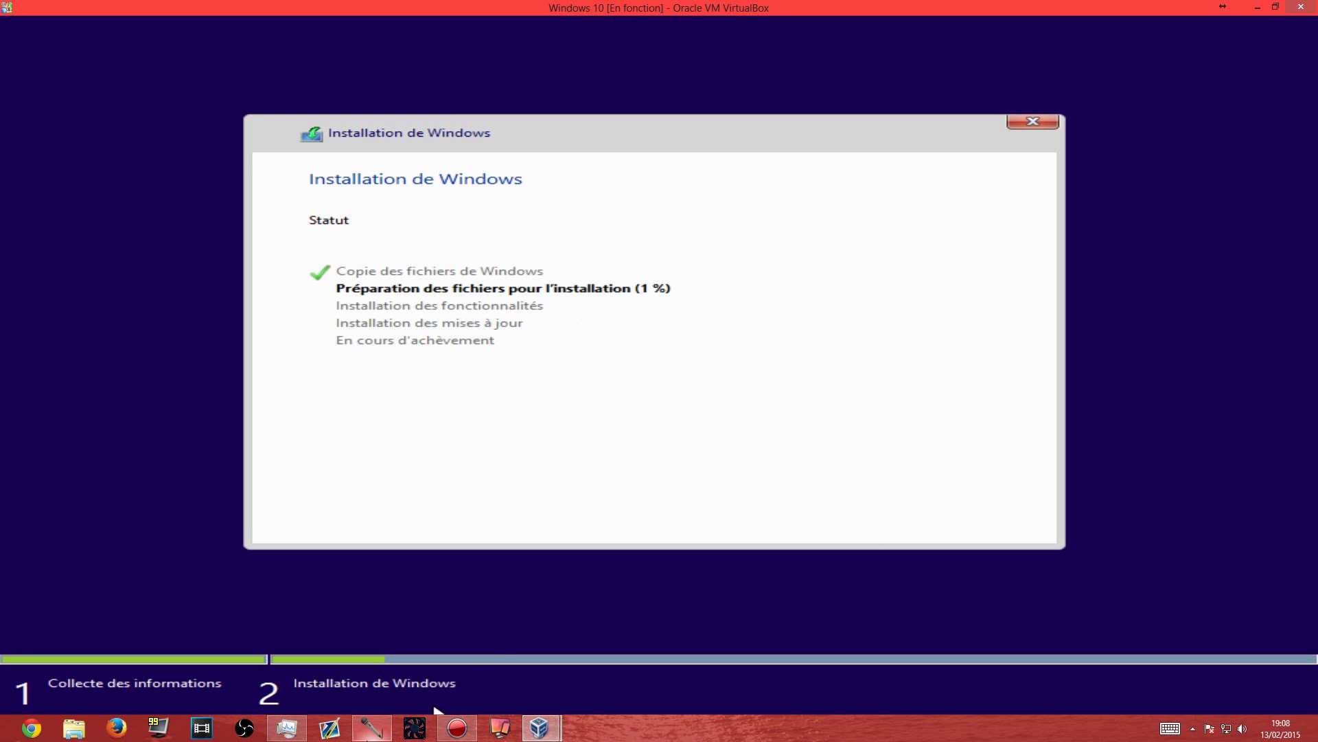
Back out of the express settings and account sign-in, then choose Personnaliser.
click(371, 728)
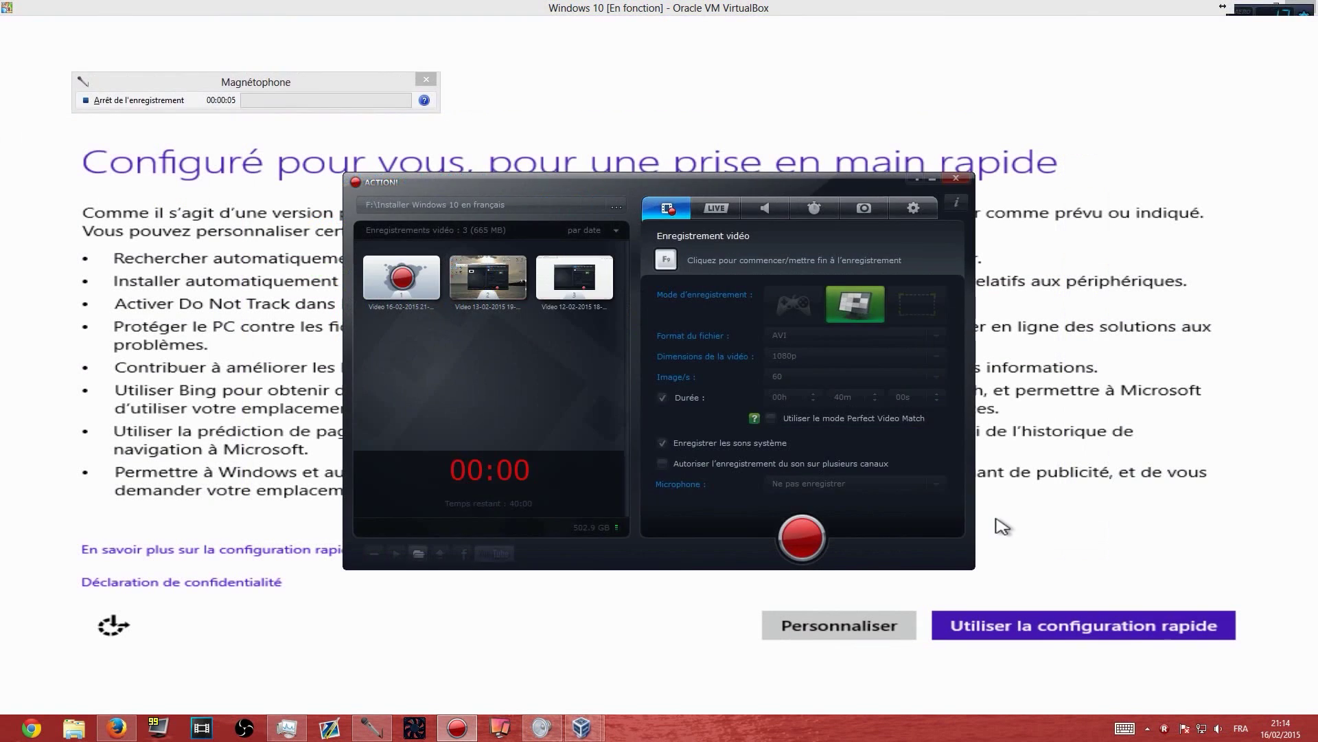
click(1003, 523)
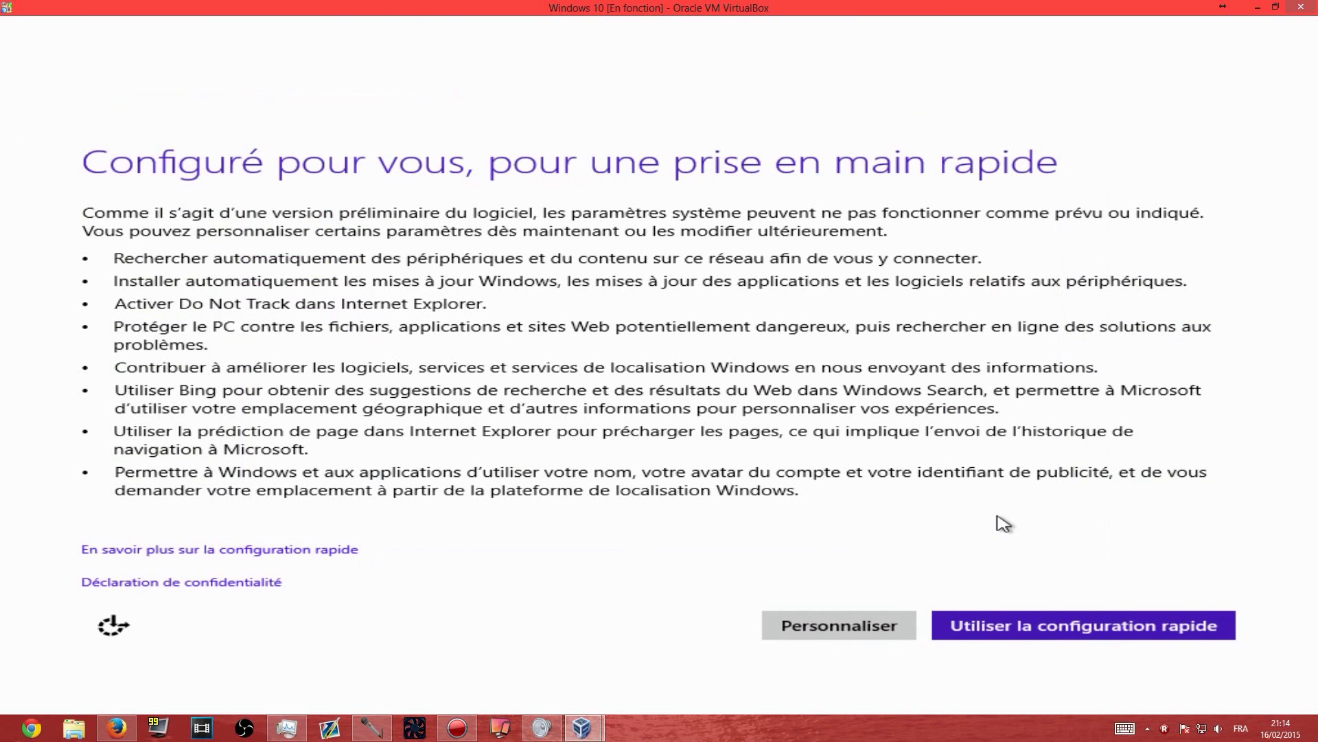
key(Return)
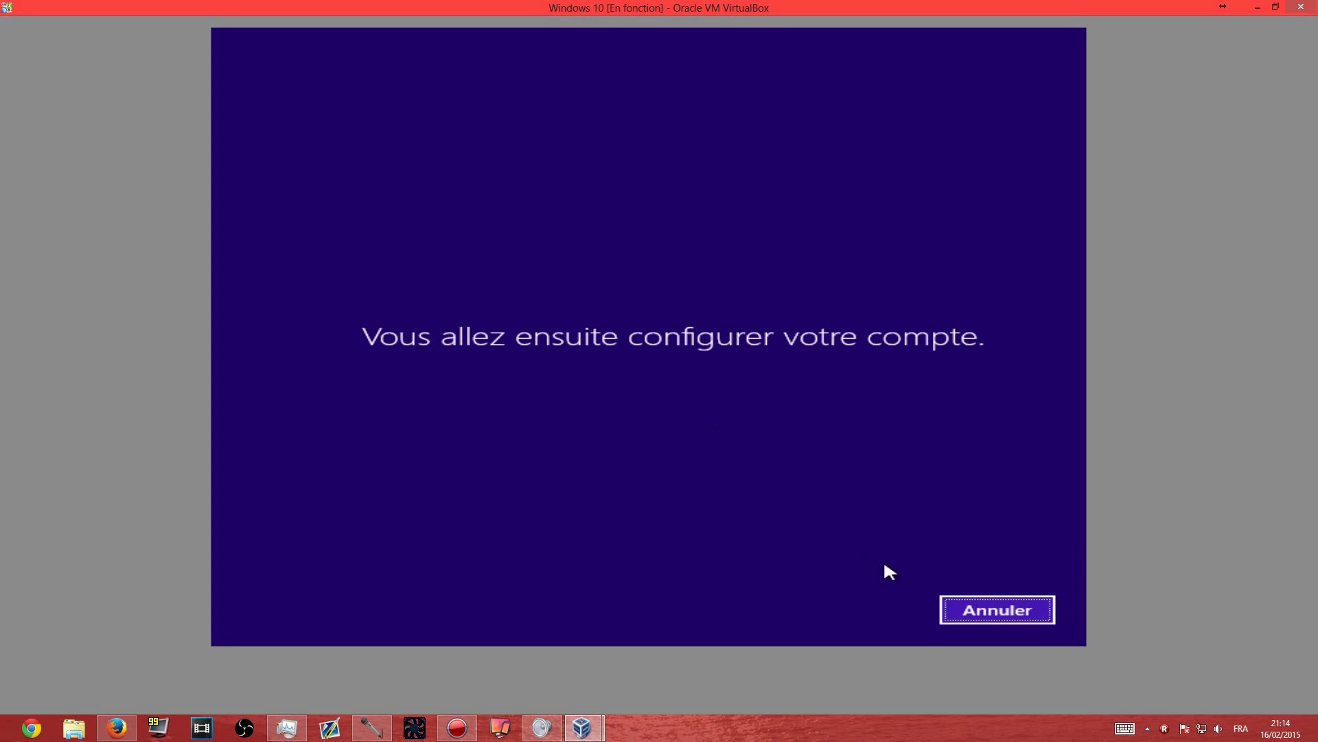
click(965, 614)
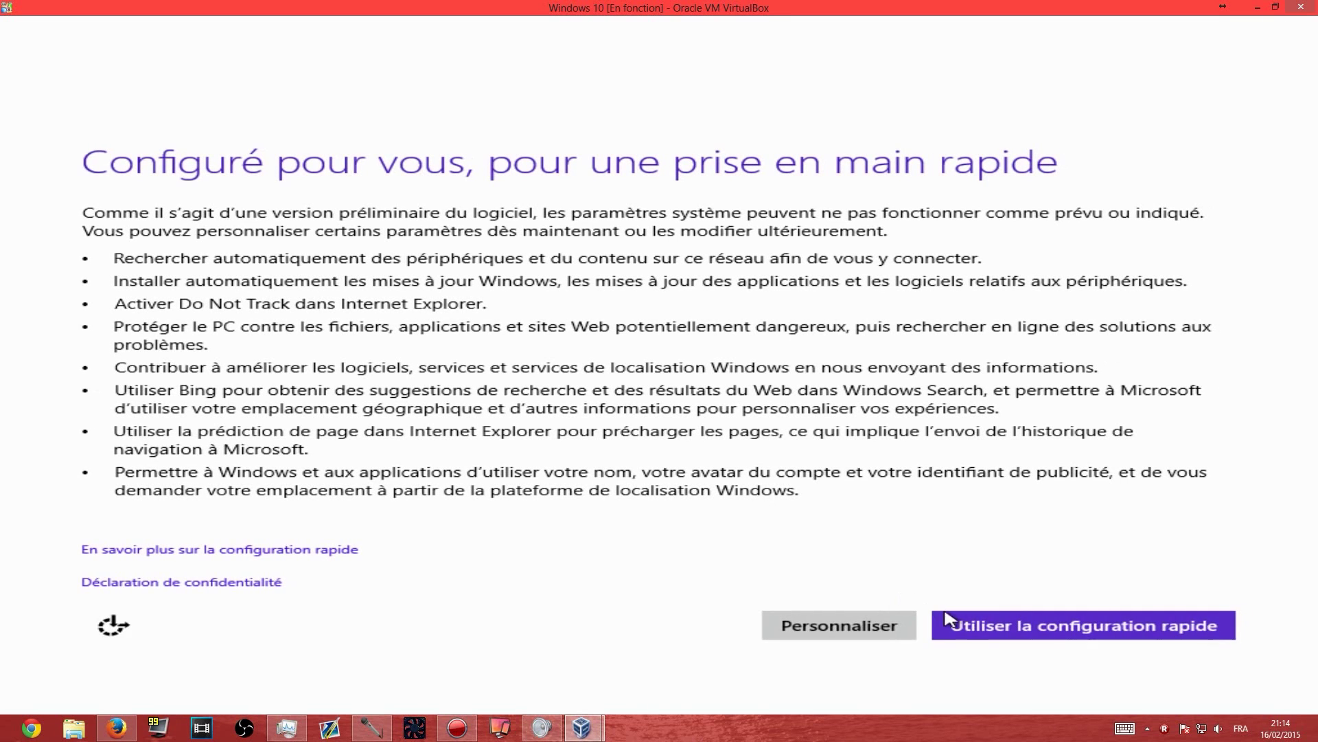
click(951, 622)
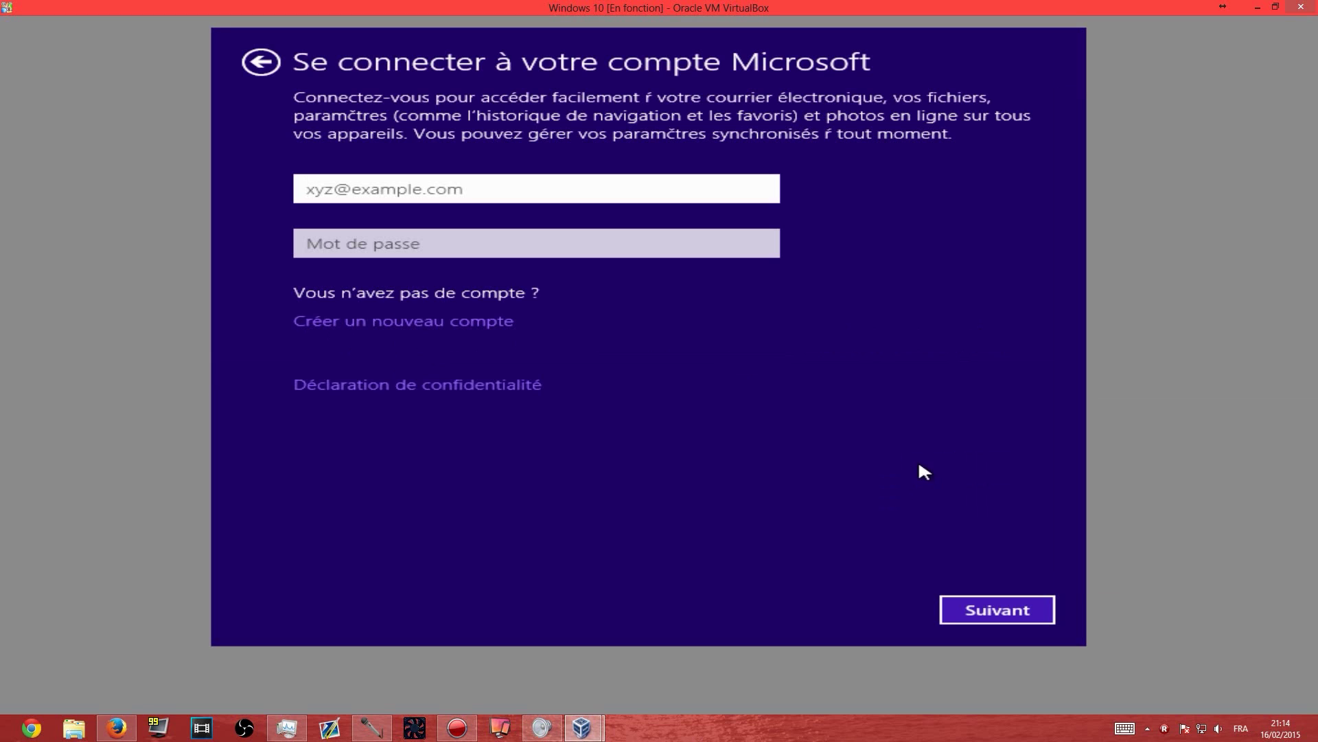
click(973, 618)
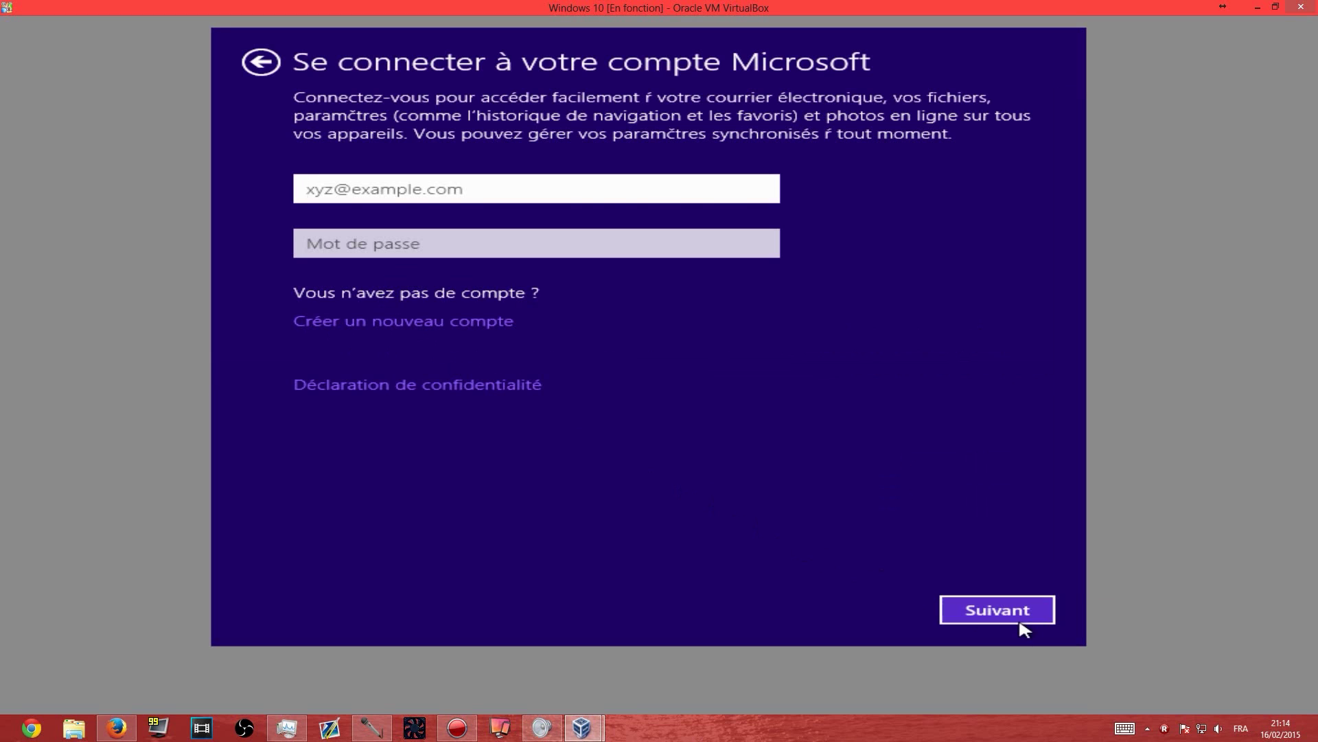
click(271, 63)
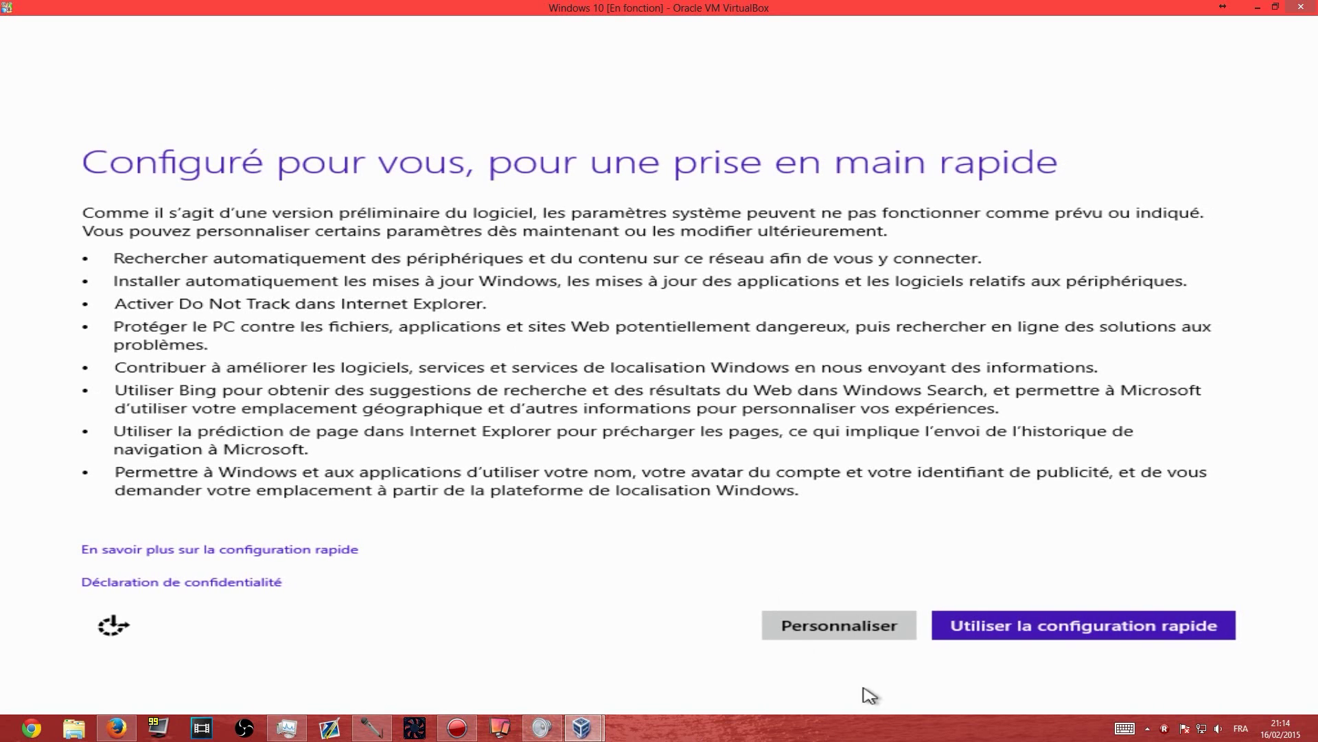
click(828, 627)
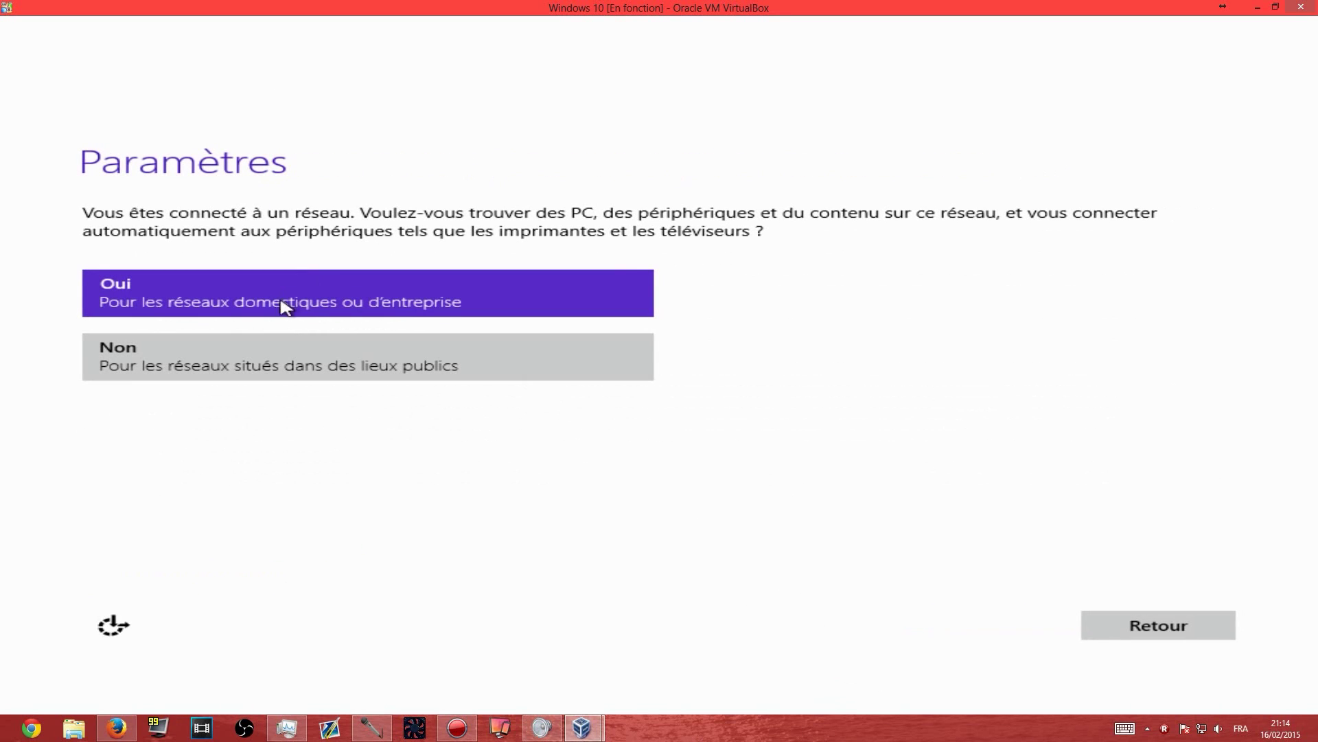
Allow device sharing on the network and accept the default update, online and data-sharing settings.
click(270, 290)
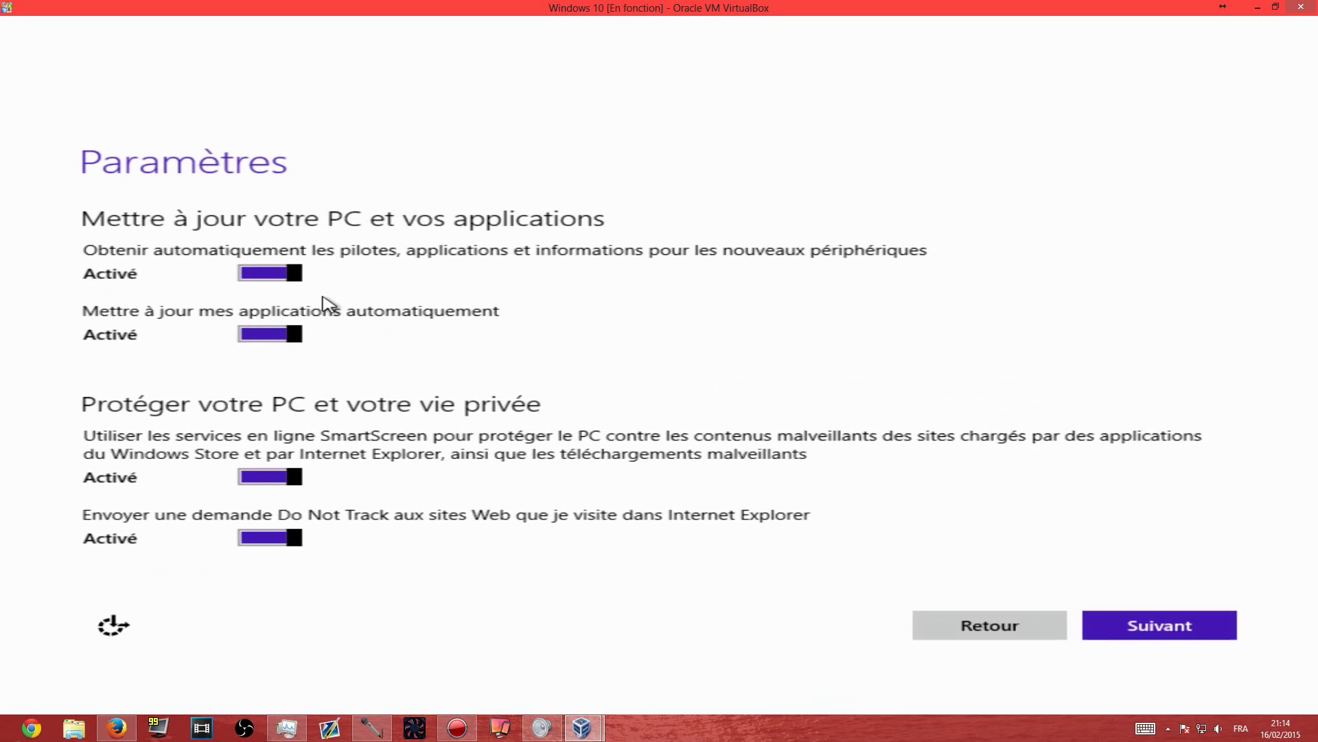
click(1114, 639)
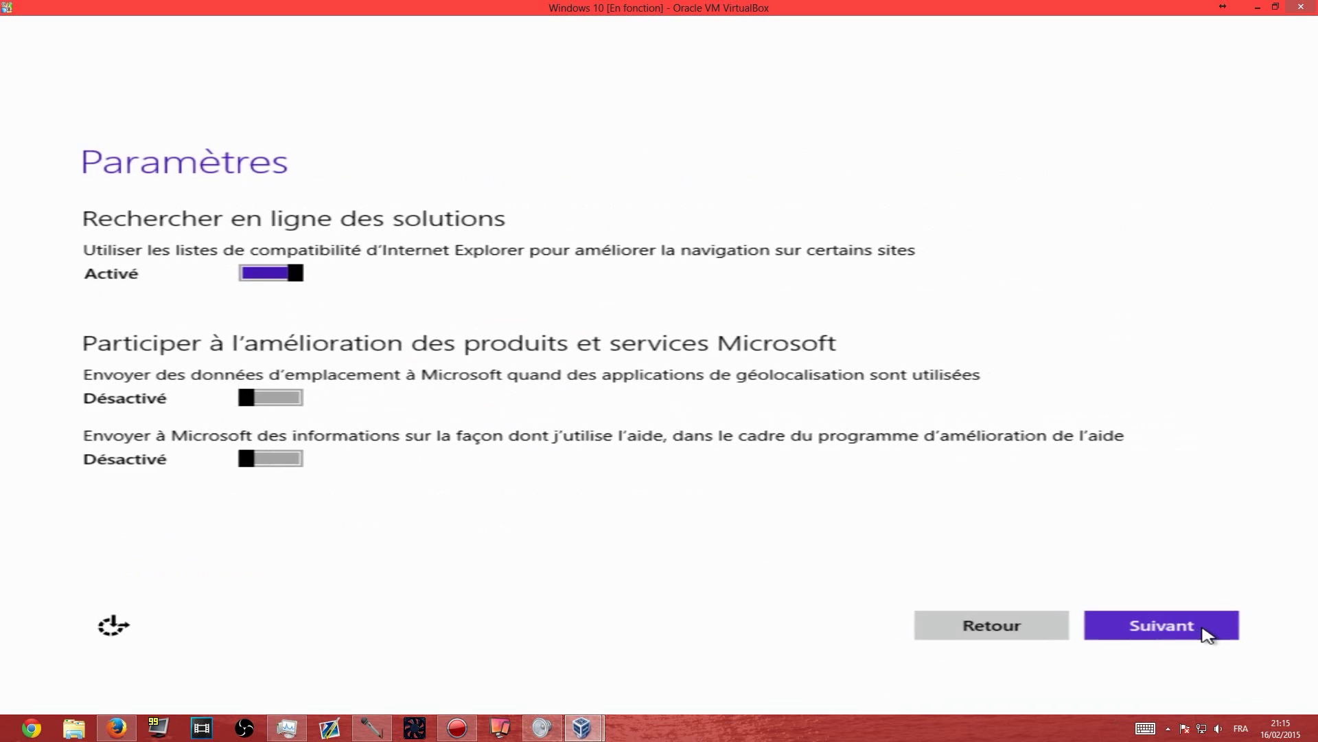
click(1205, 631)
click(1207, 633)
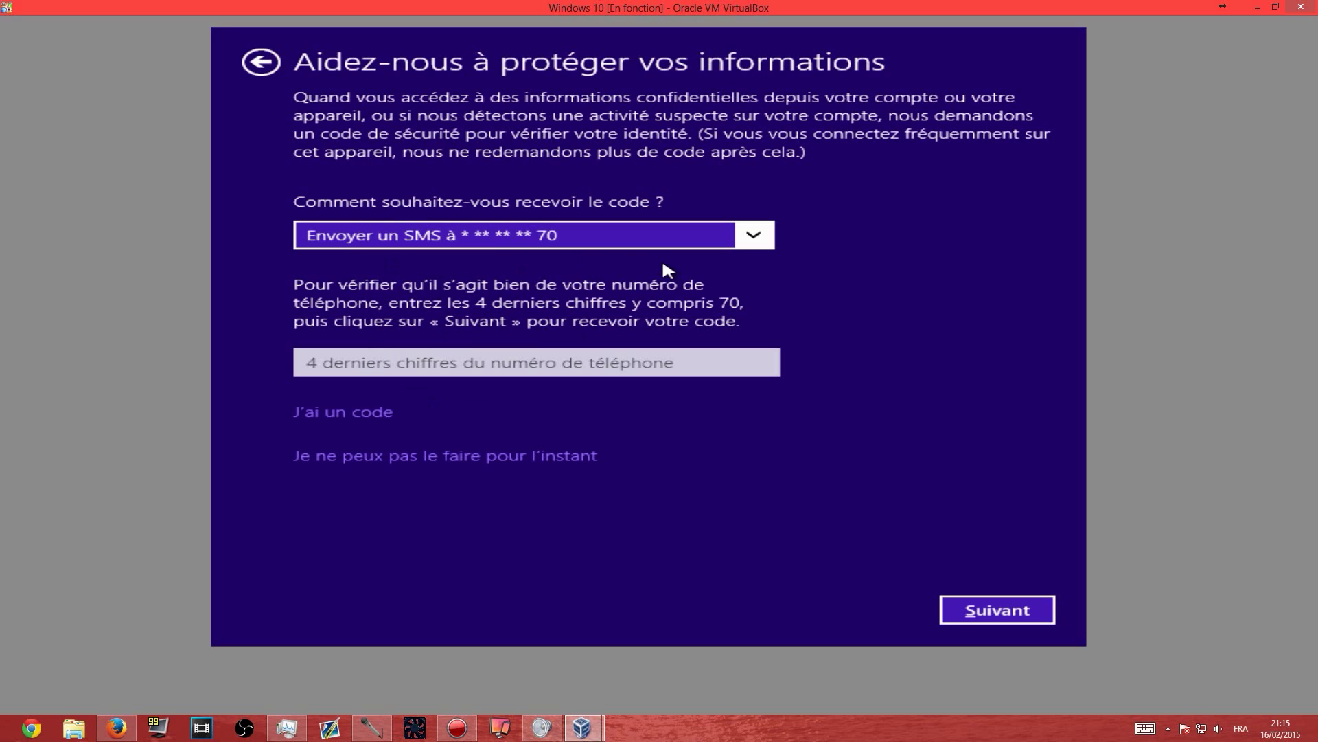
Enter the phone's last digits and the received SMS security code, then submit.
click(385, 363)
drag(446, 6, 0, 89)
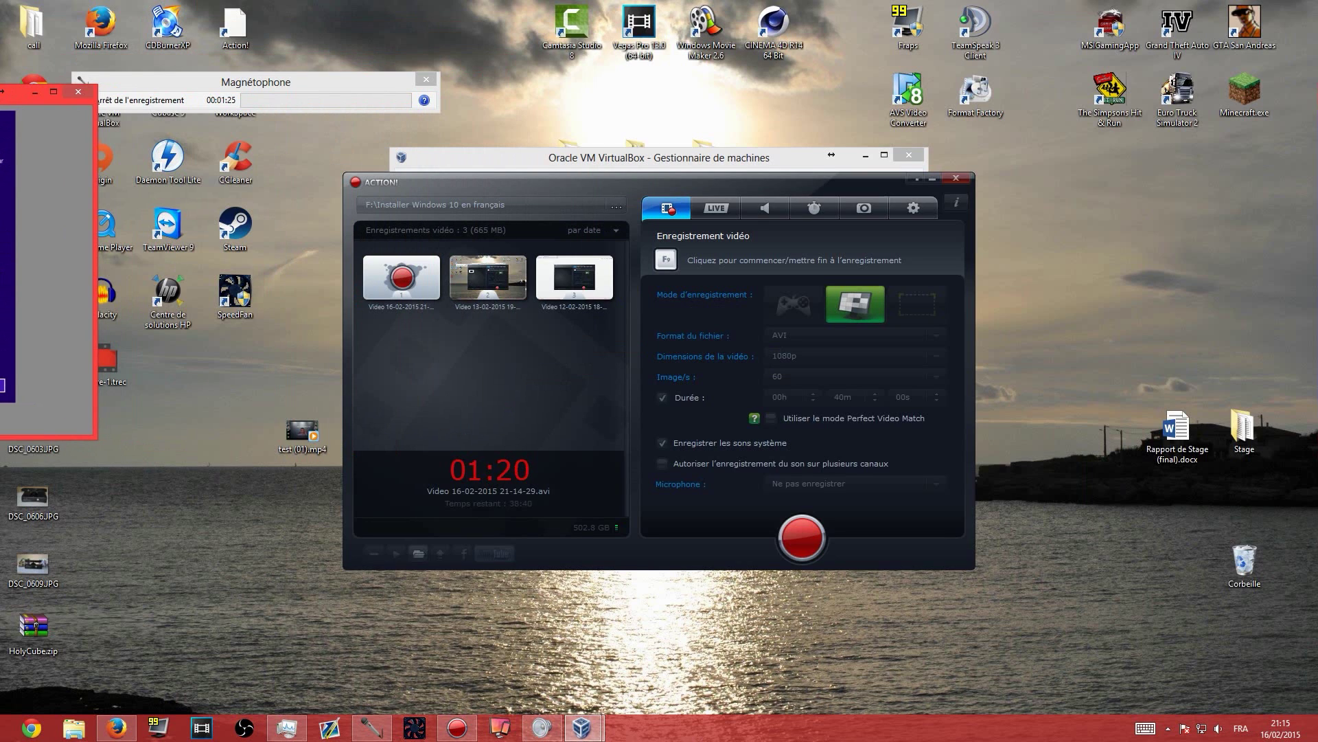
drag(0, 97, 0, 159)
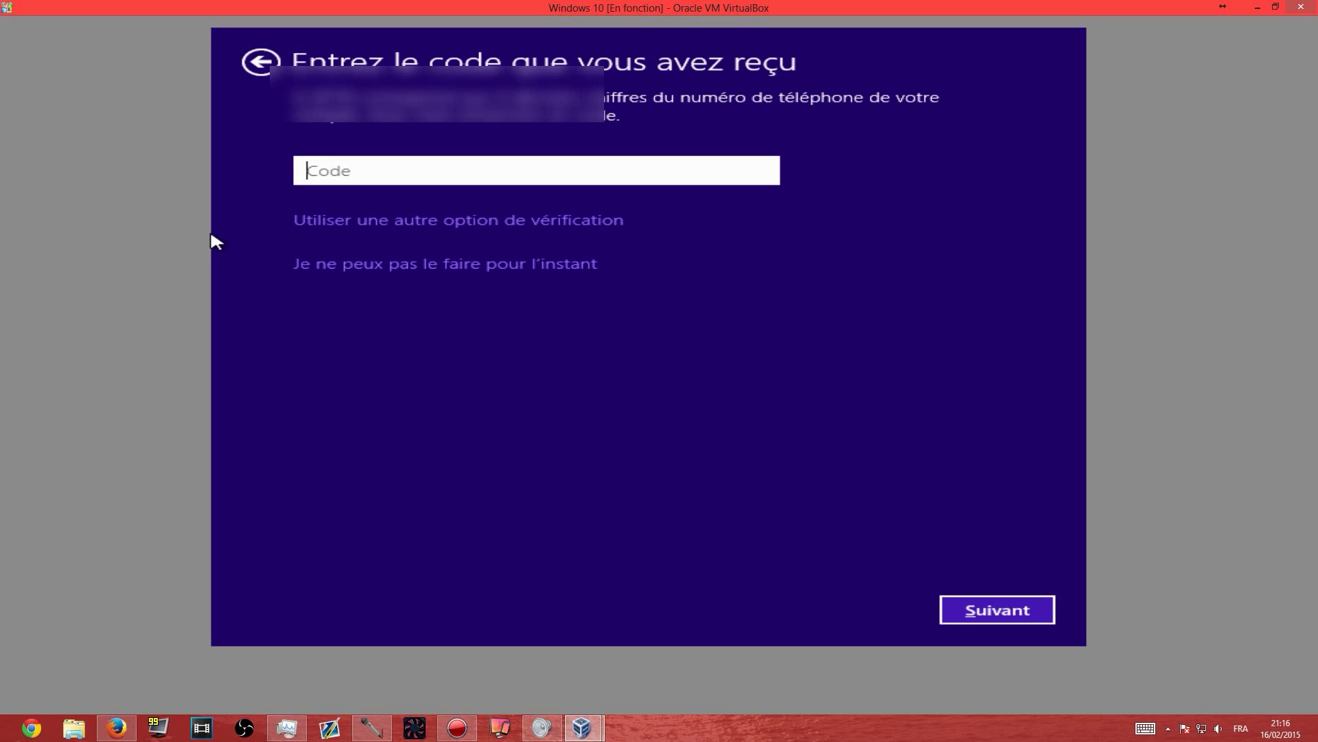
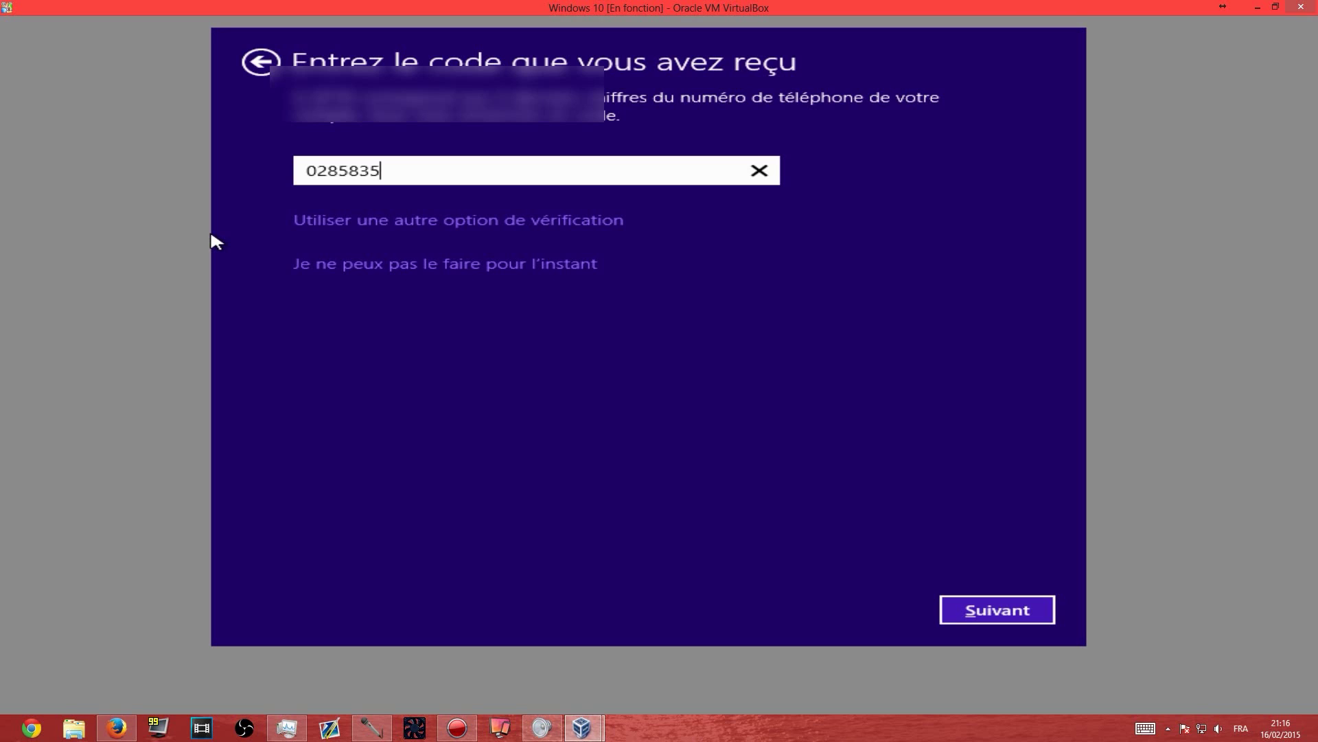
key(Return)
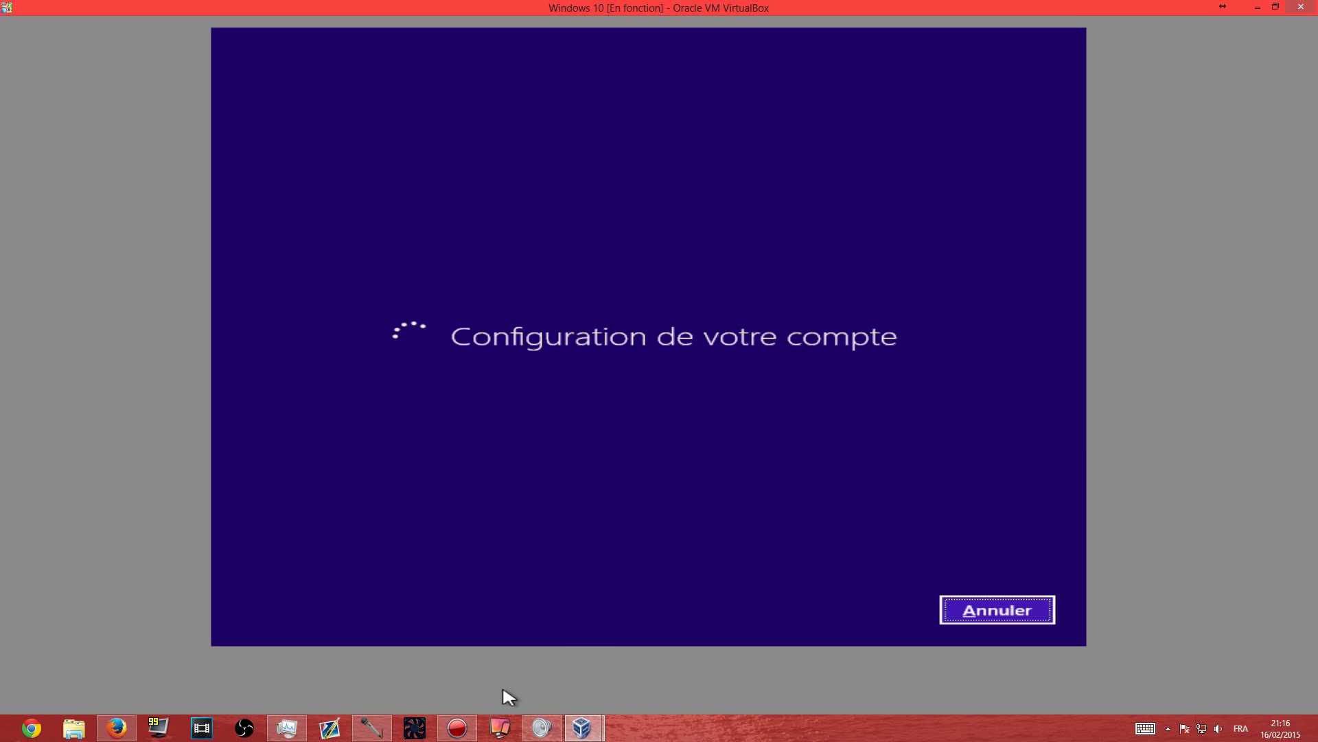
Switch to the recorder and back to the VM while account setup finishes.
click(474, 726)
click(1095, 225)
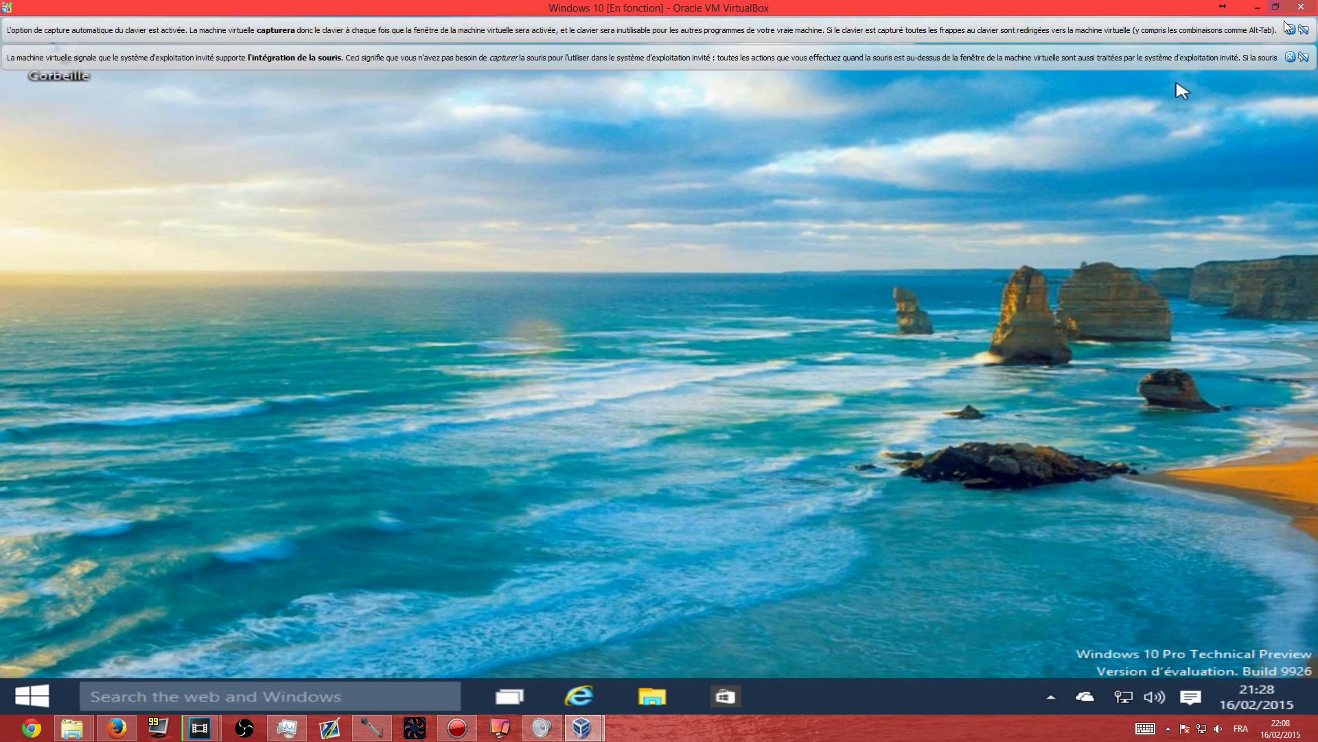
Dismiss both VirtualBox notices, open Control Panel from the Start context menu, and search 'afficha'.
click(1290, 57)
click(1290, 30)
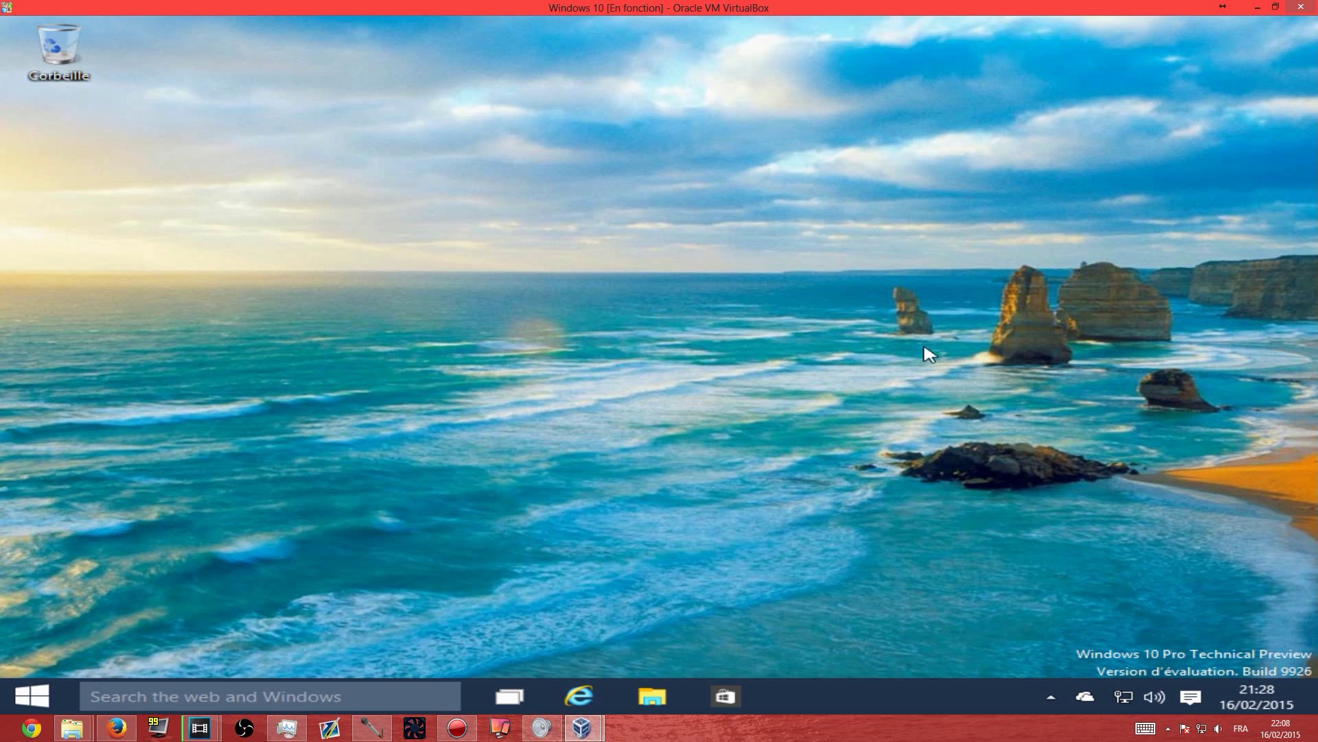
right_click(46, 693)
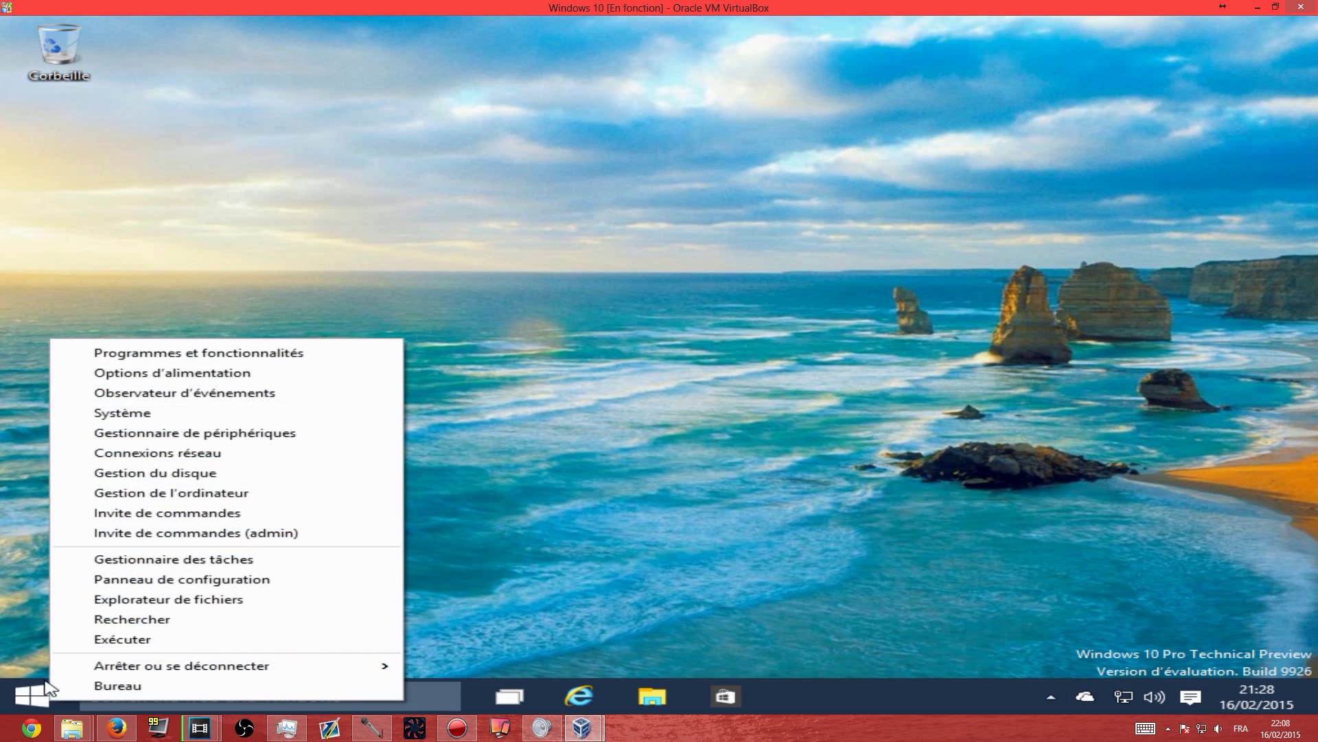
click(113, 579)
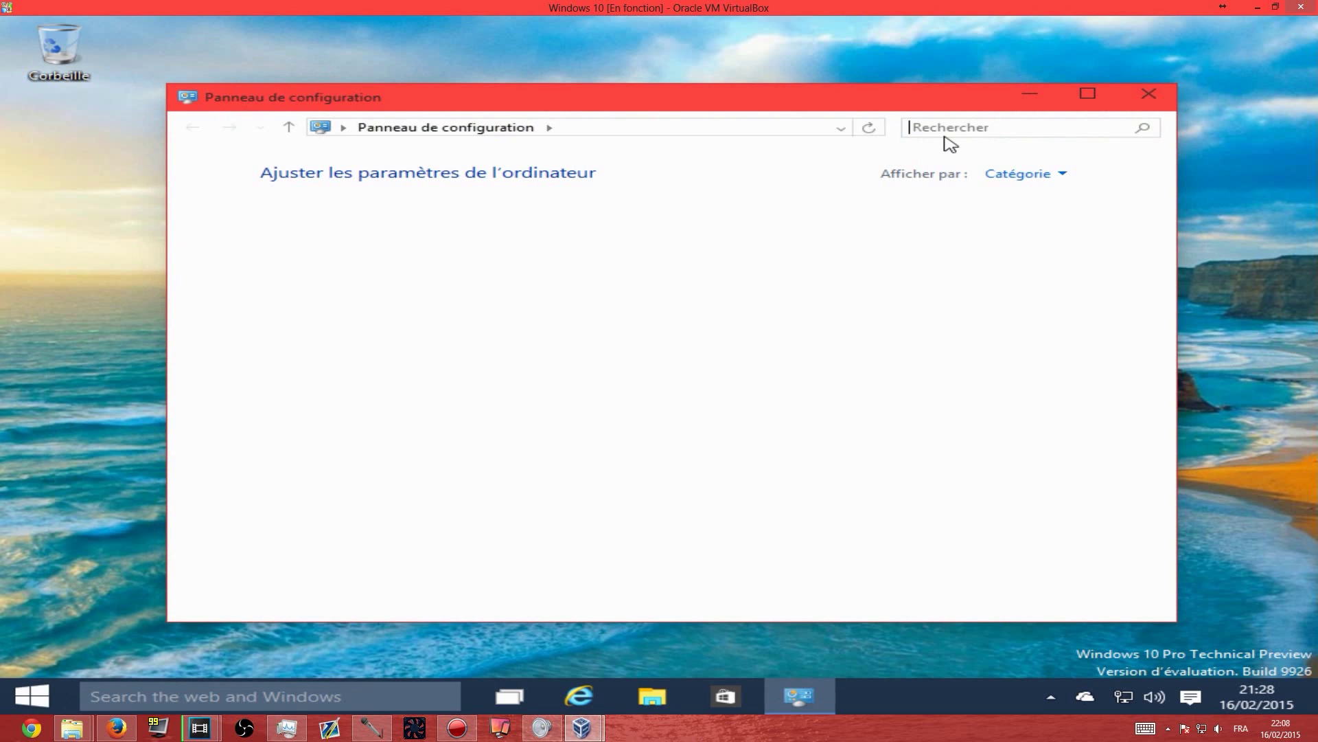
click(946, 137)
text(afficha)
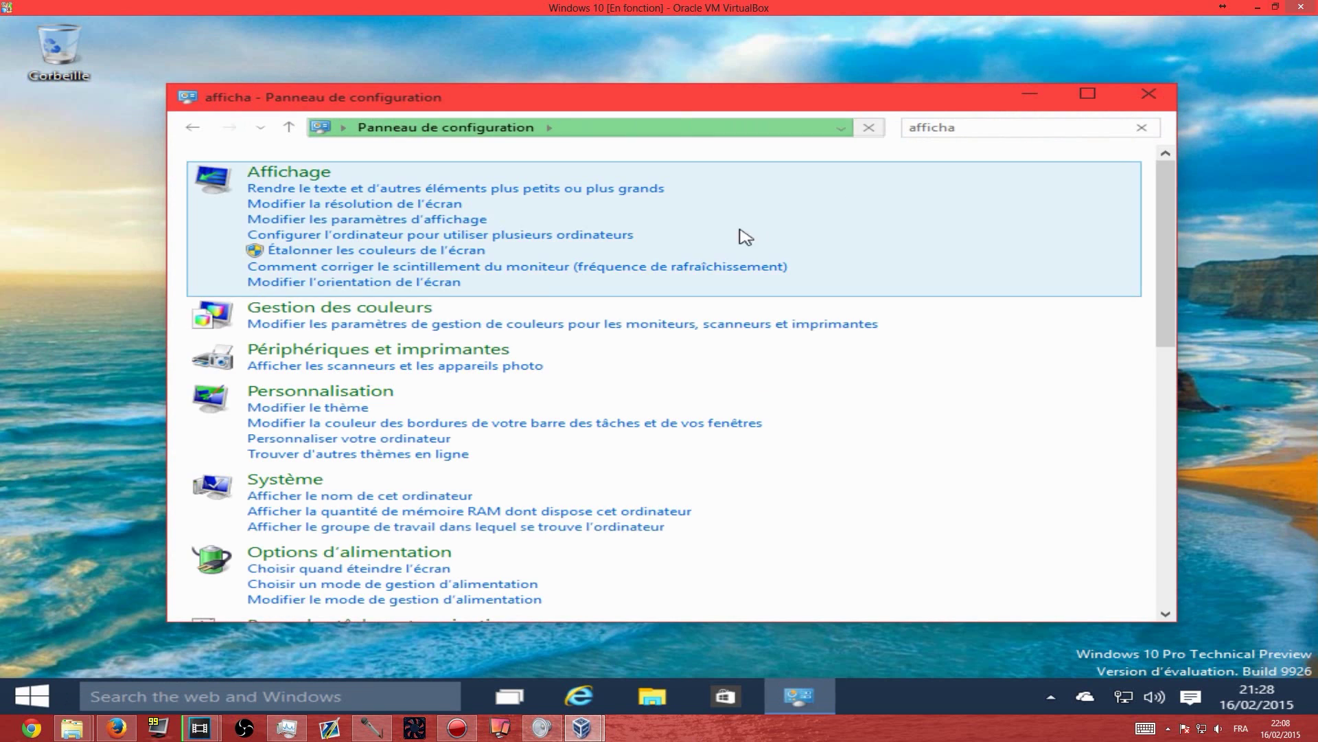
Raise the Windows 10 guest's screen resolution to 1600 x 1200, apply and keep the change.
click(279, 201)
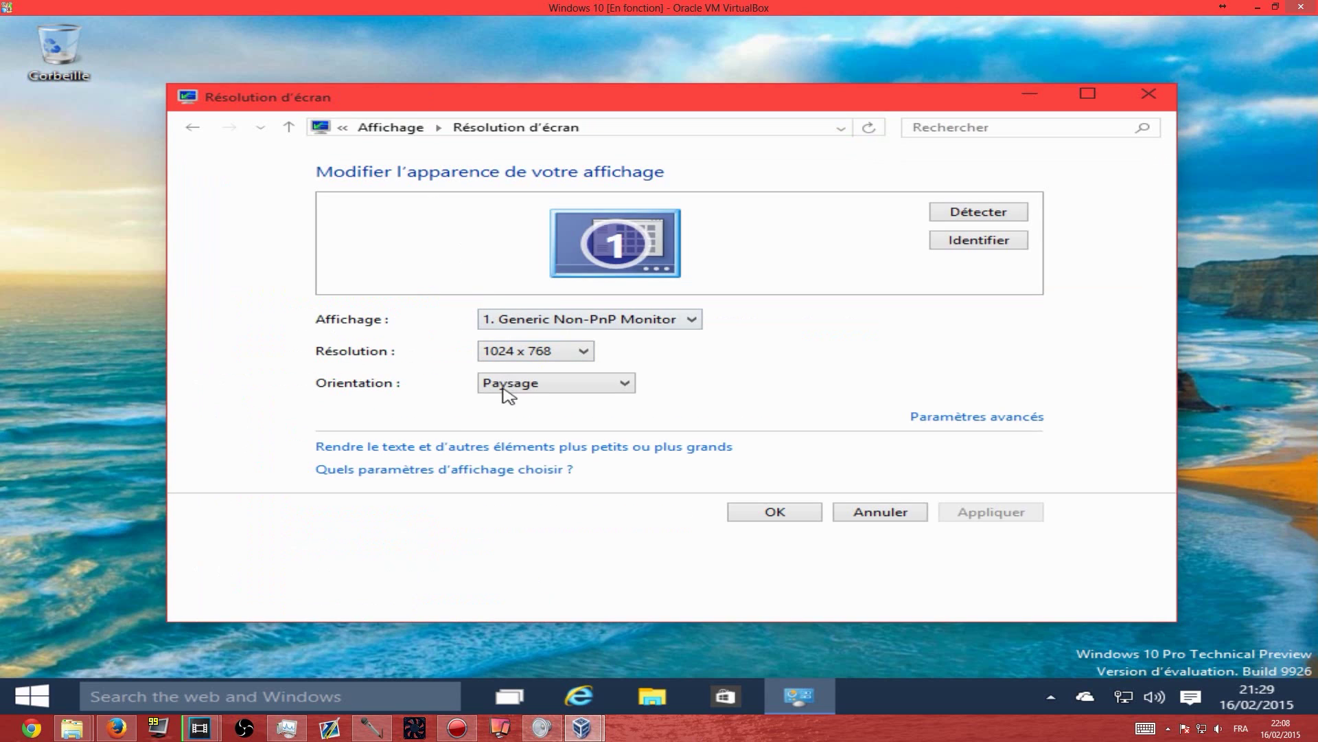
click(508, 363)
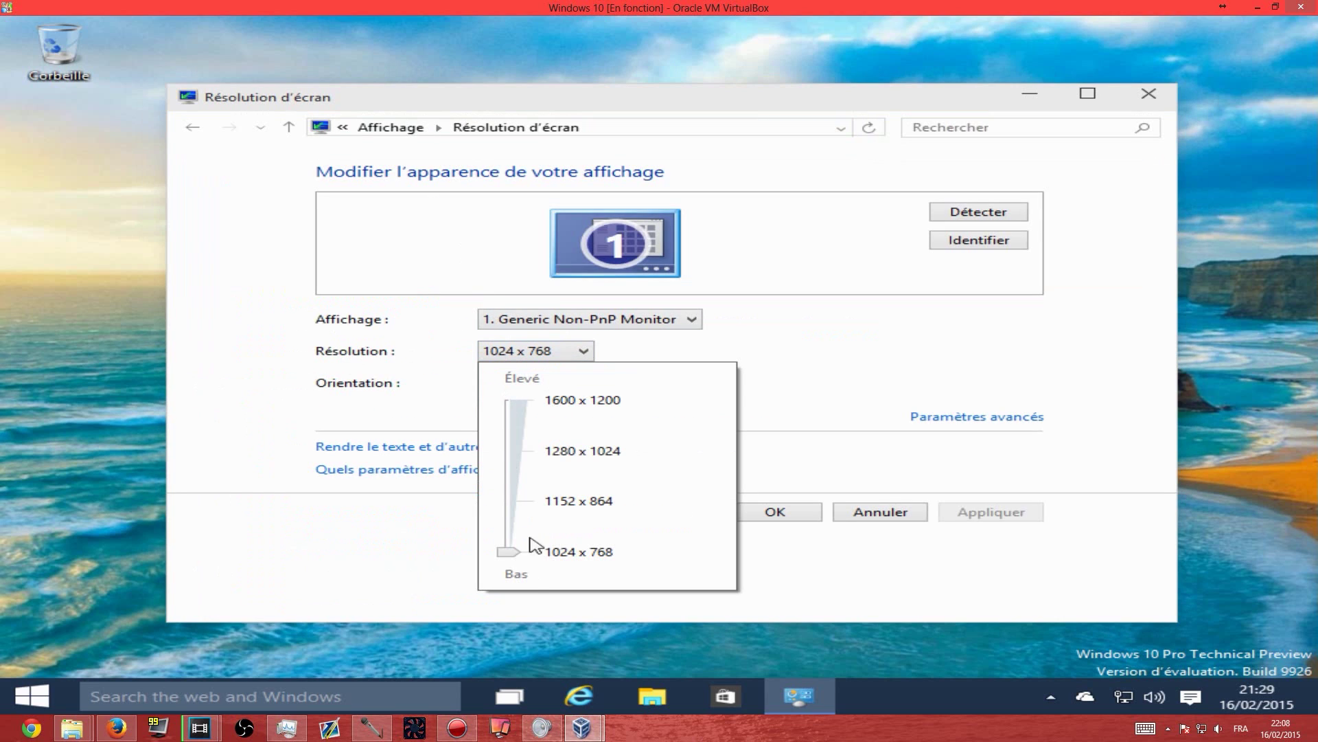
drag(516, 552, 518, 382)
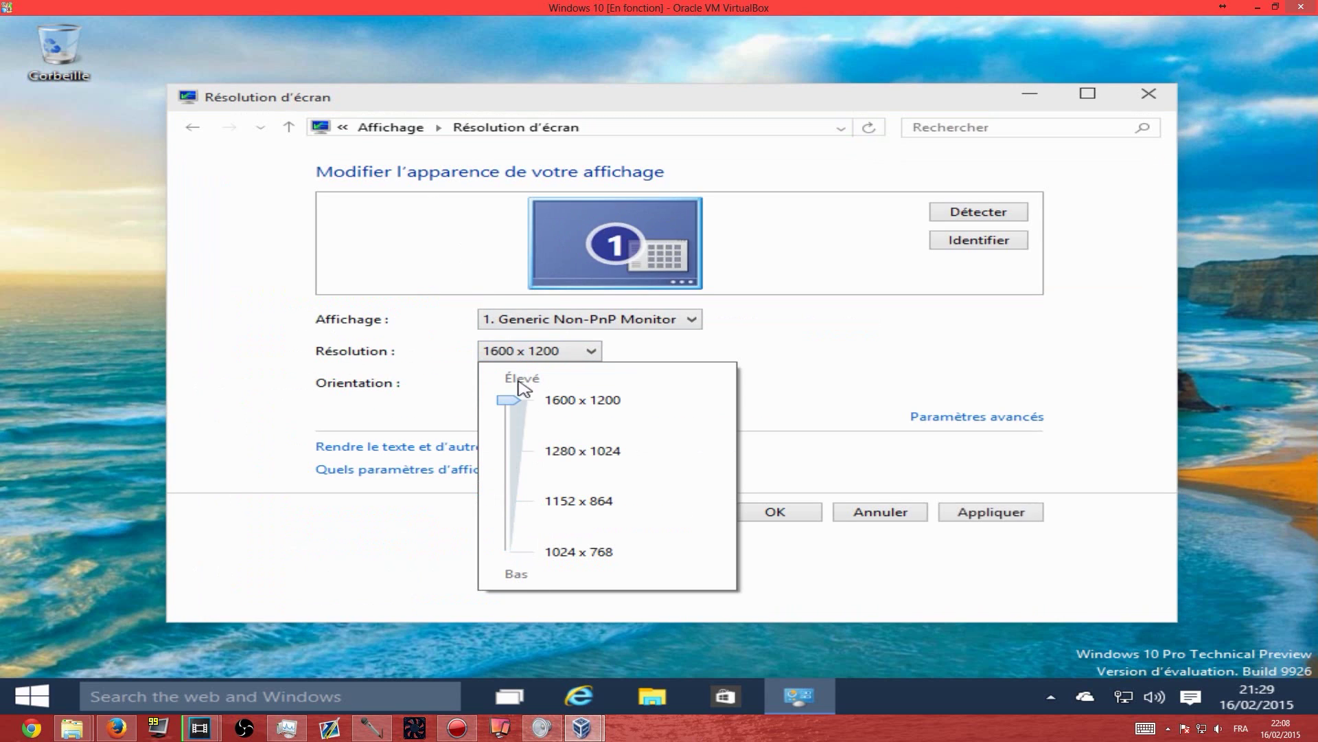
click(983, 512)
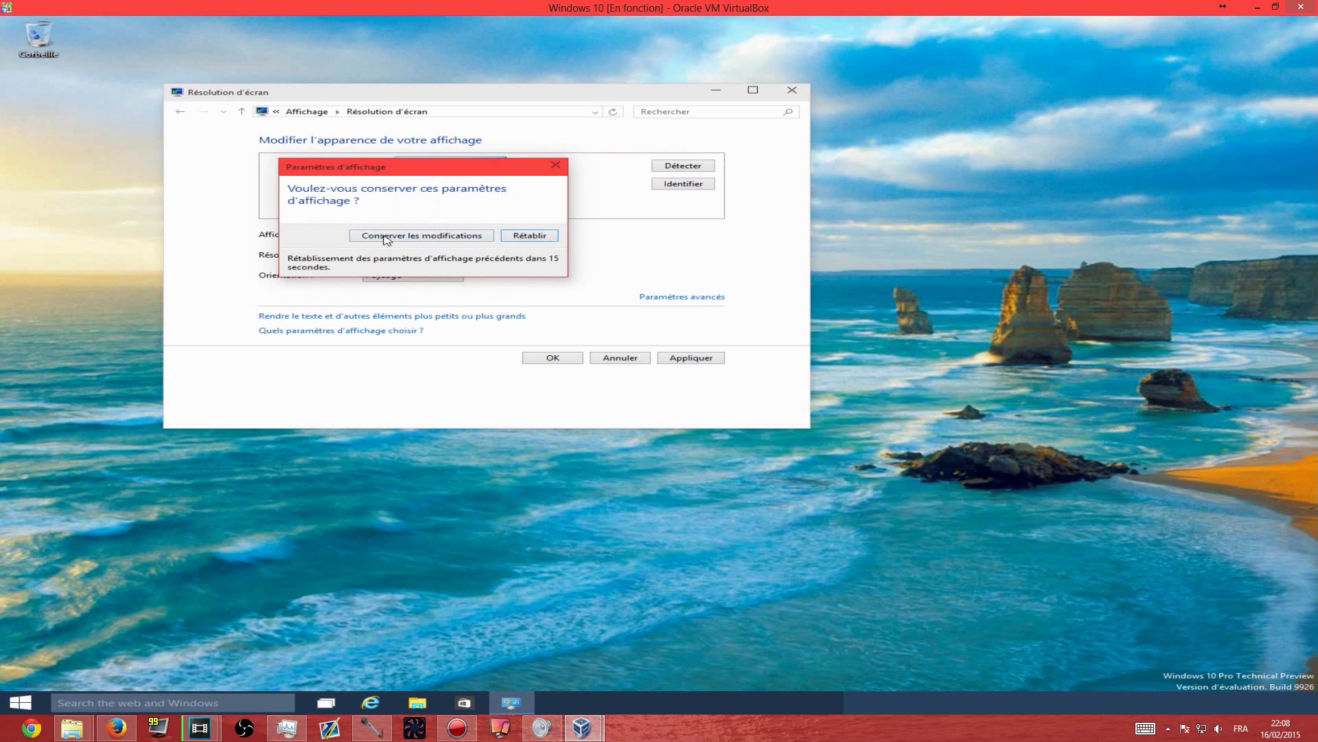
click(383, 237)
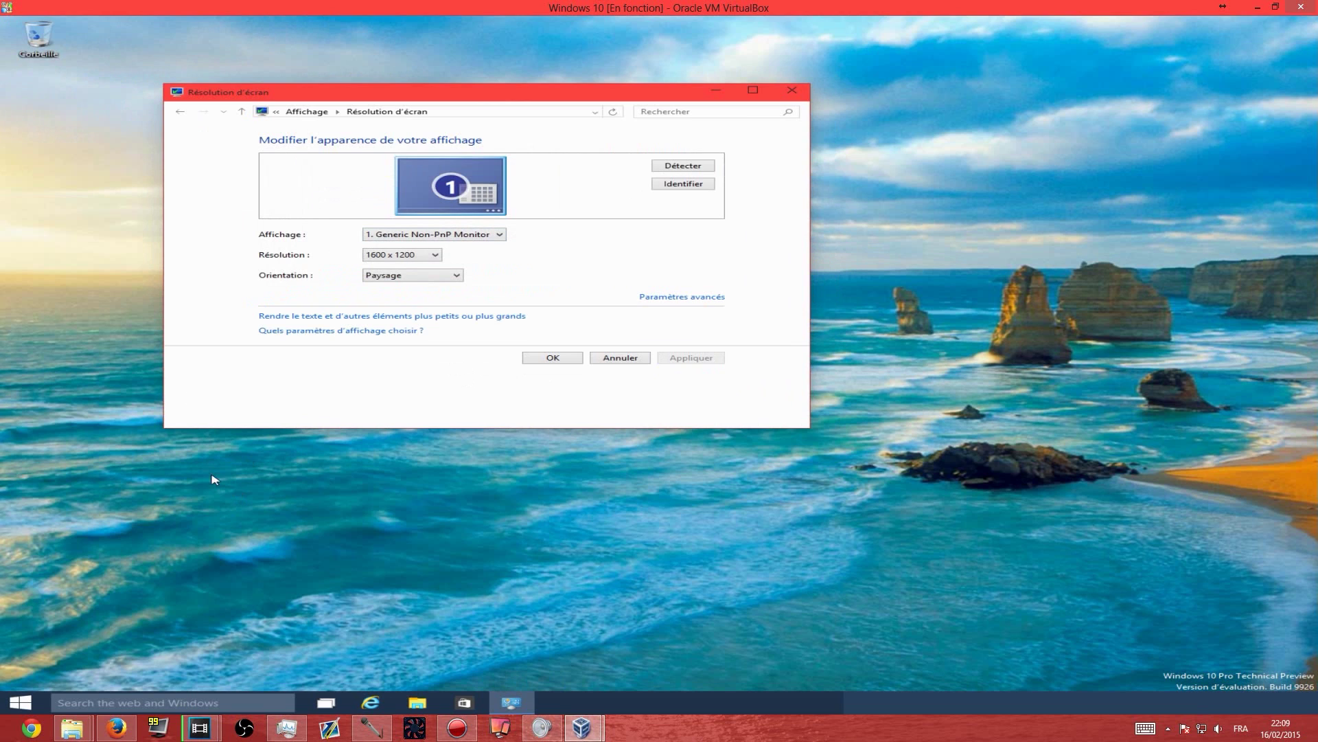
click(269, 484)
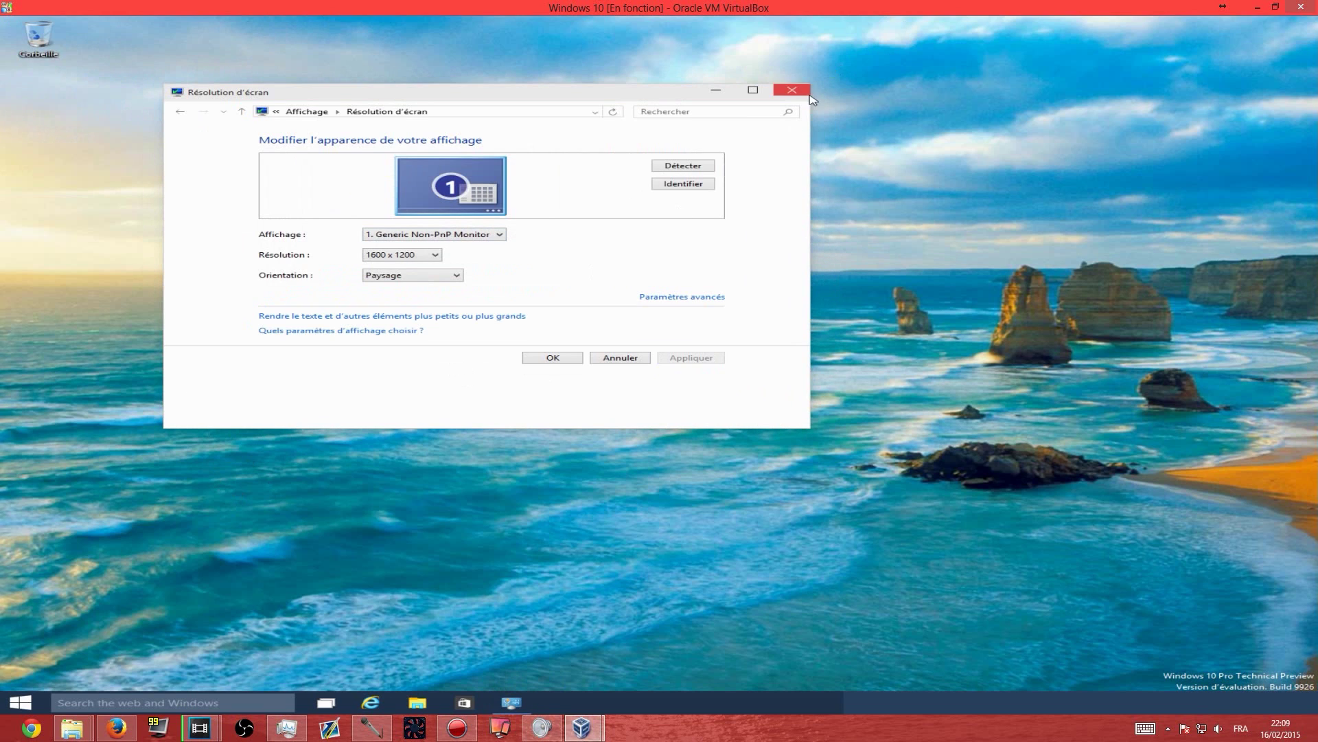
click(803, 93)
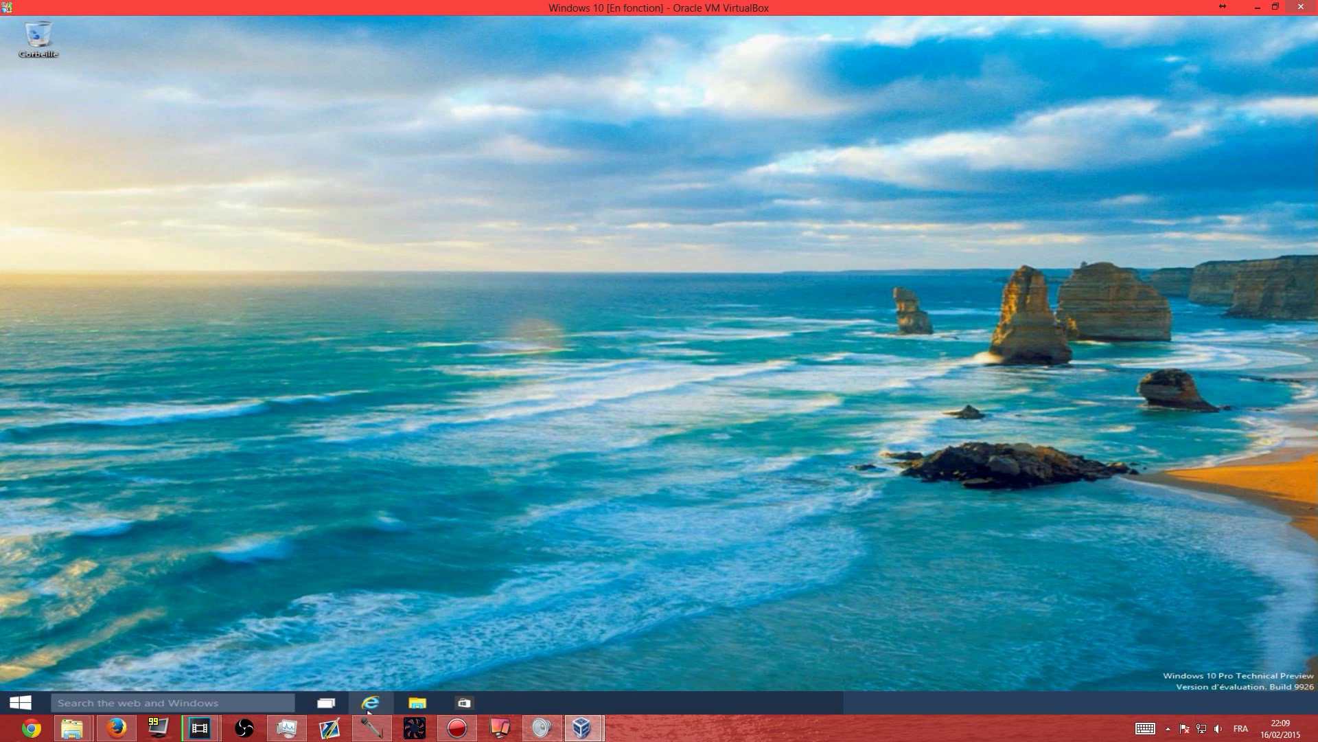
click(323, 699)
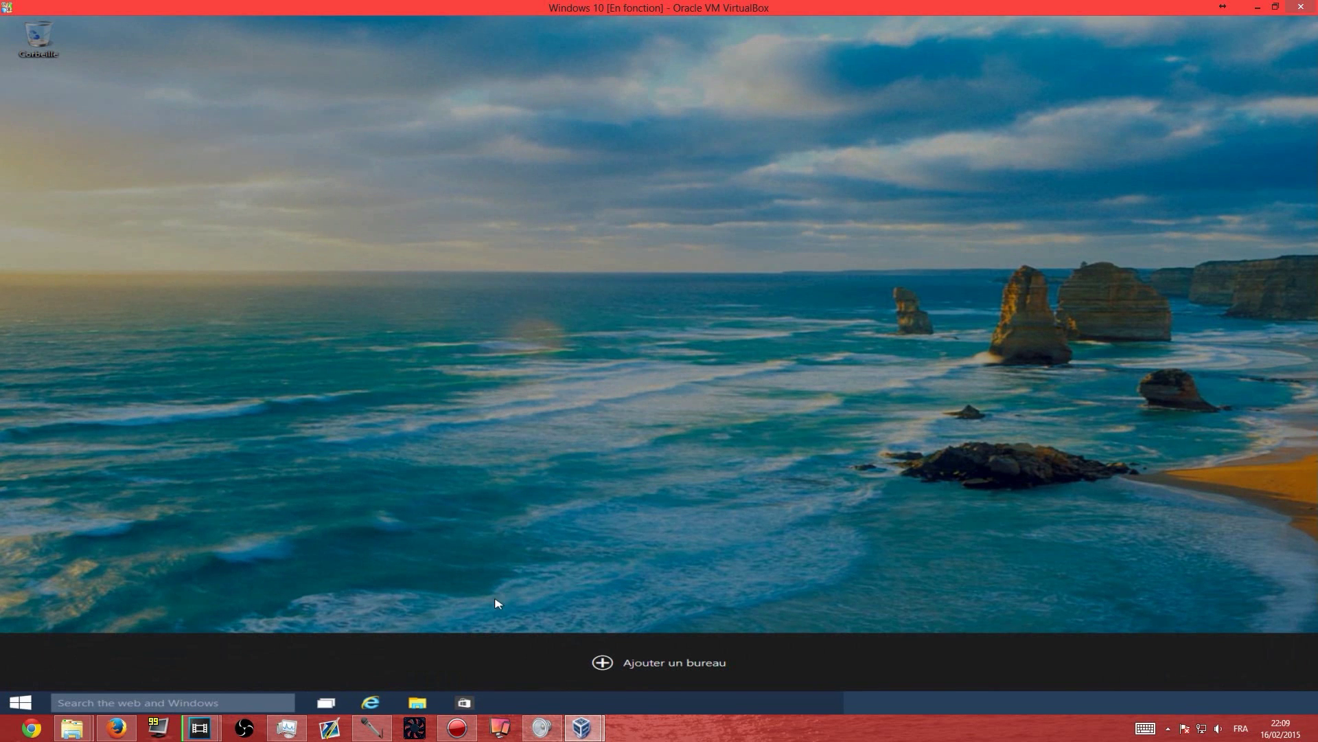
click(495, 603)
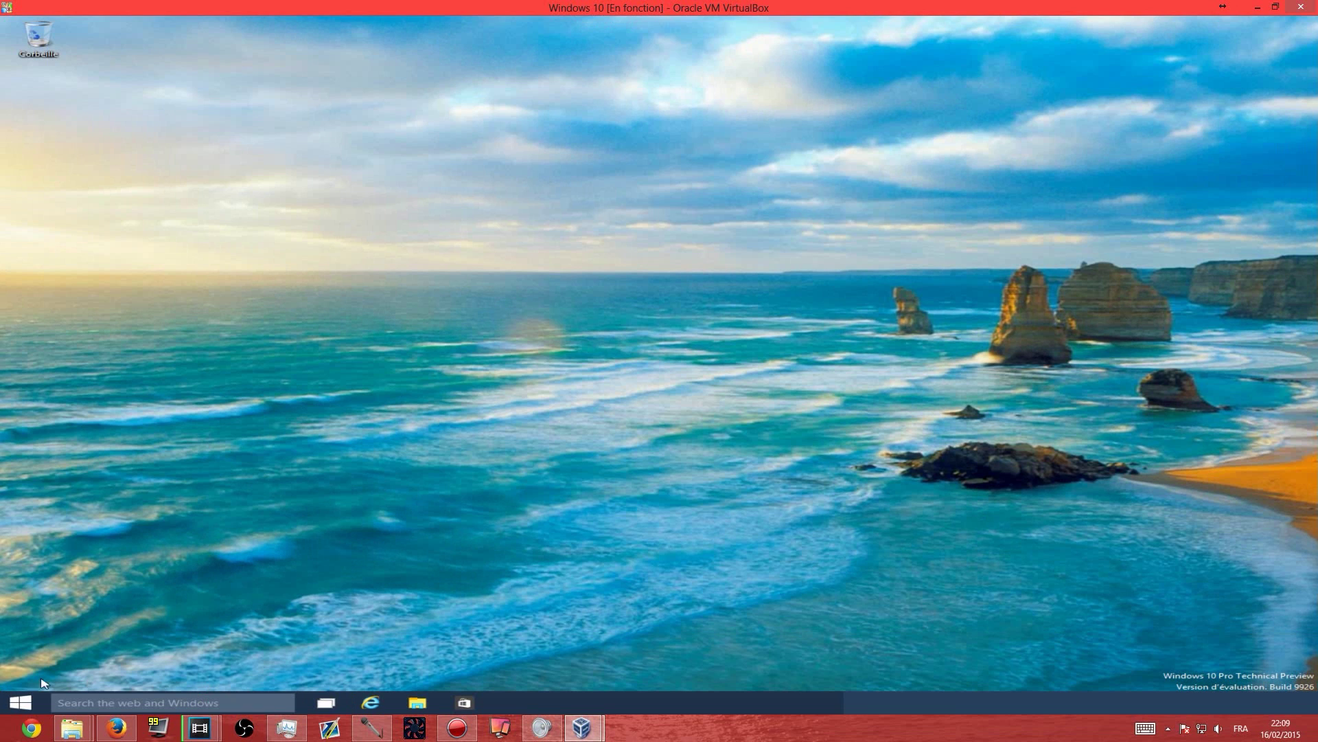
click(20, 702)
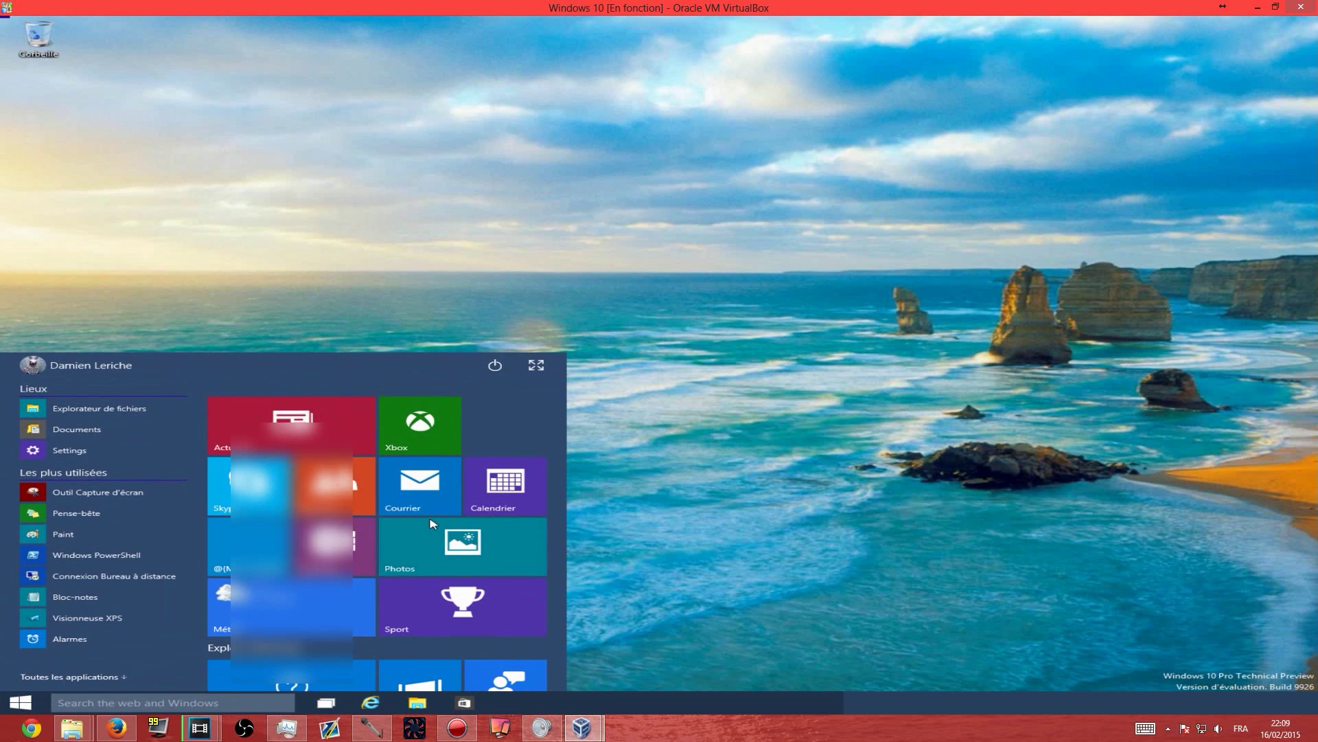
scroll(542, 440, down, 1)
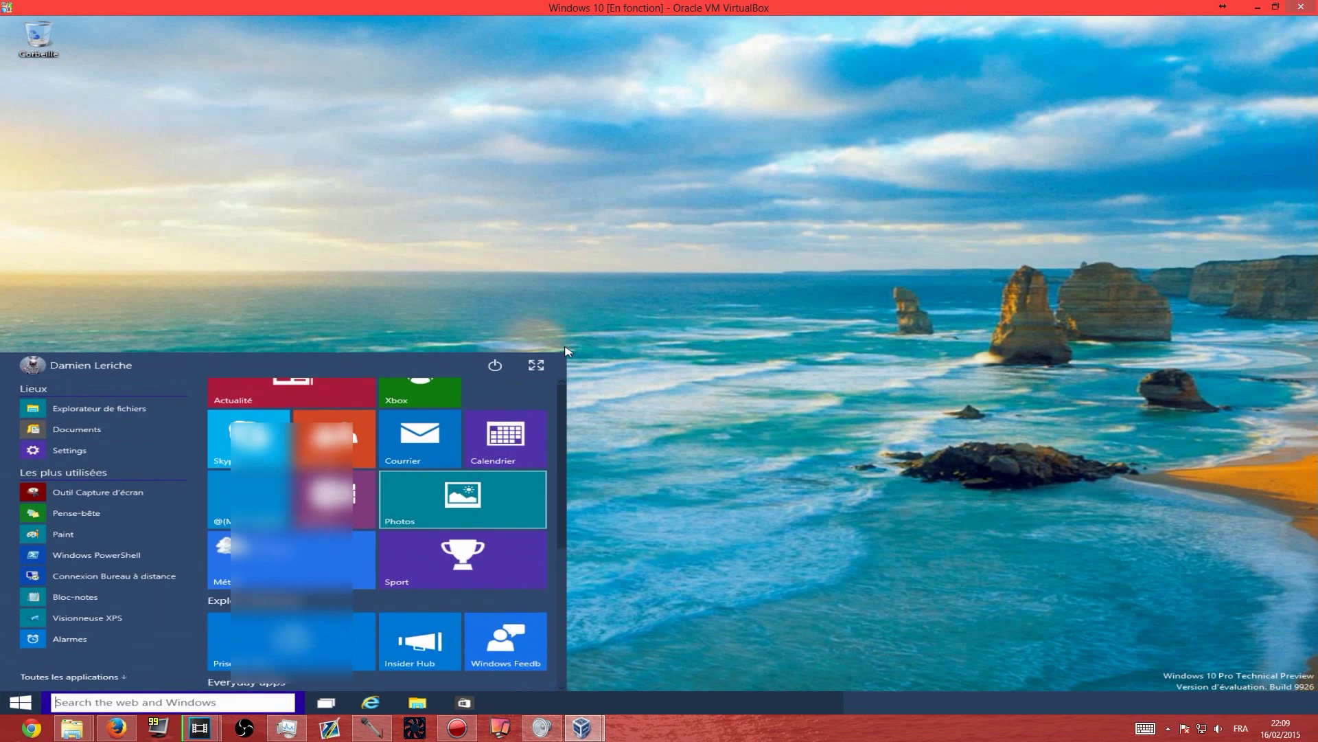
scroll(544, 369, down, 2)
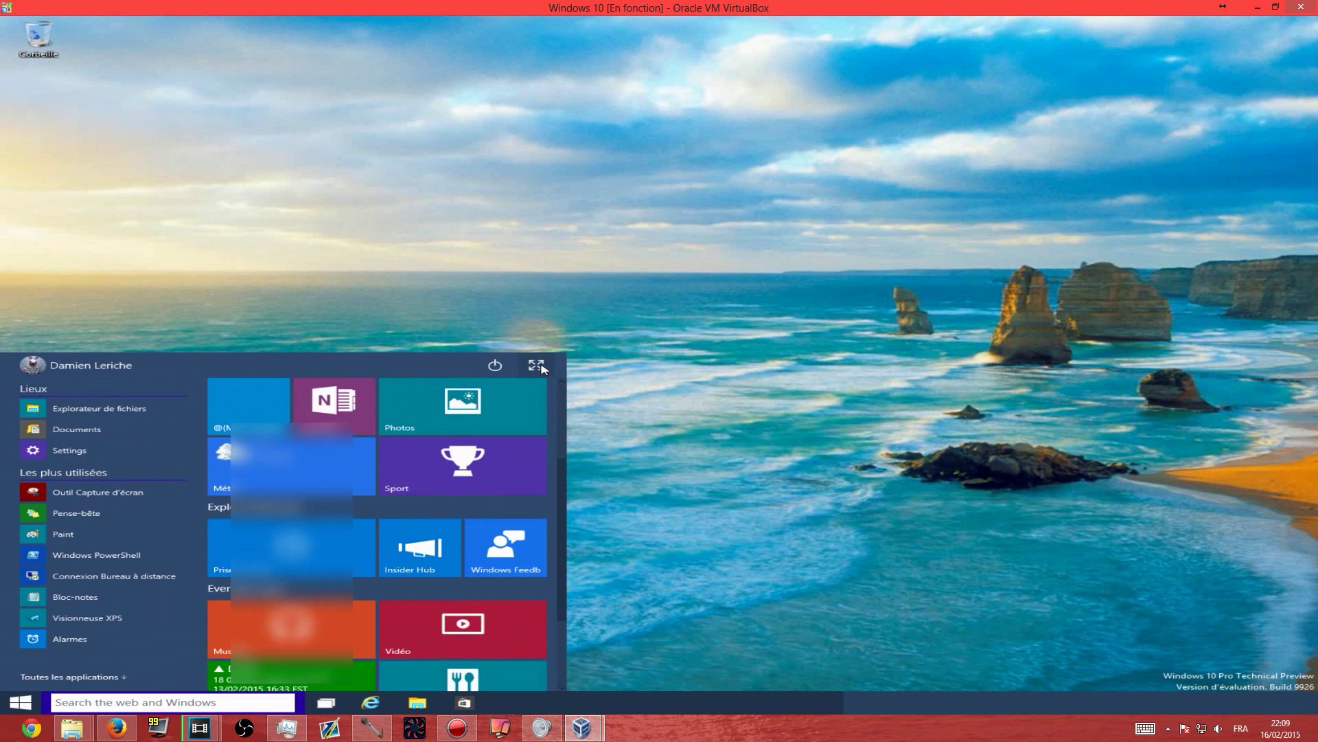
click(538, 366)
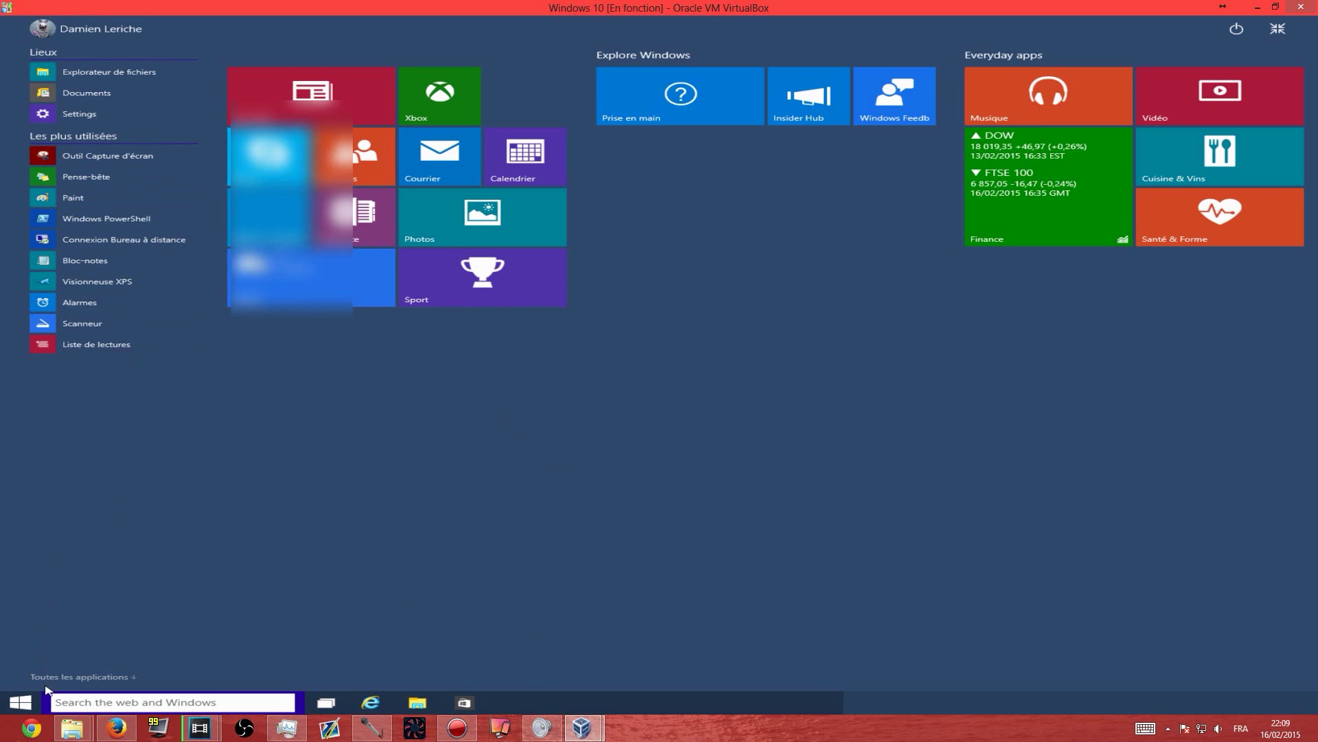
click(21, 702)
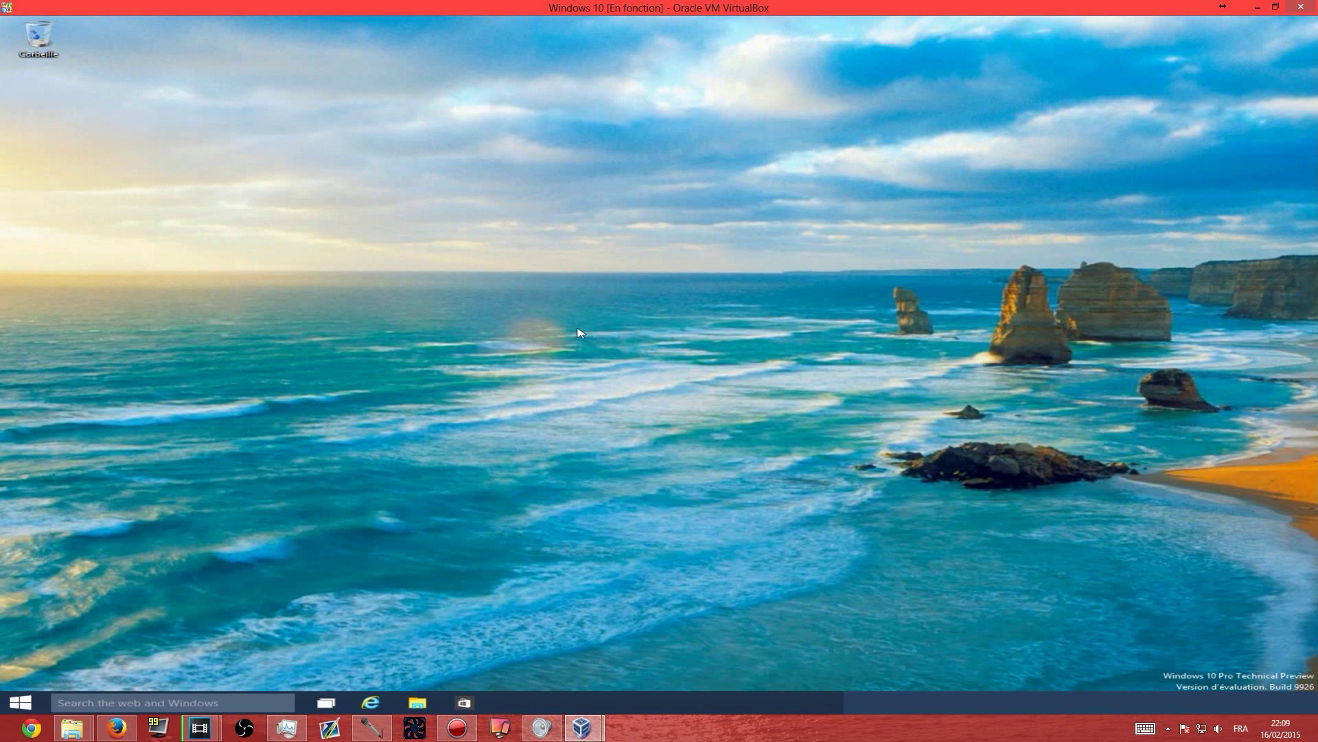